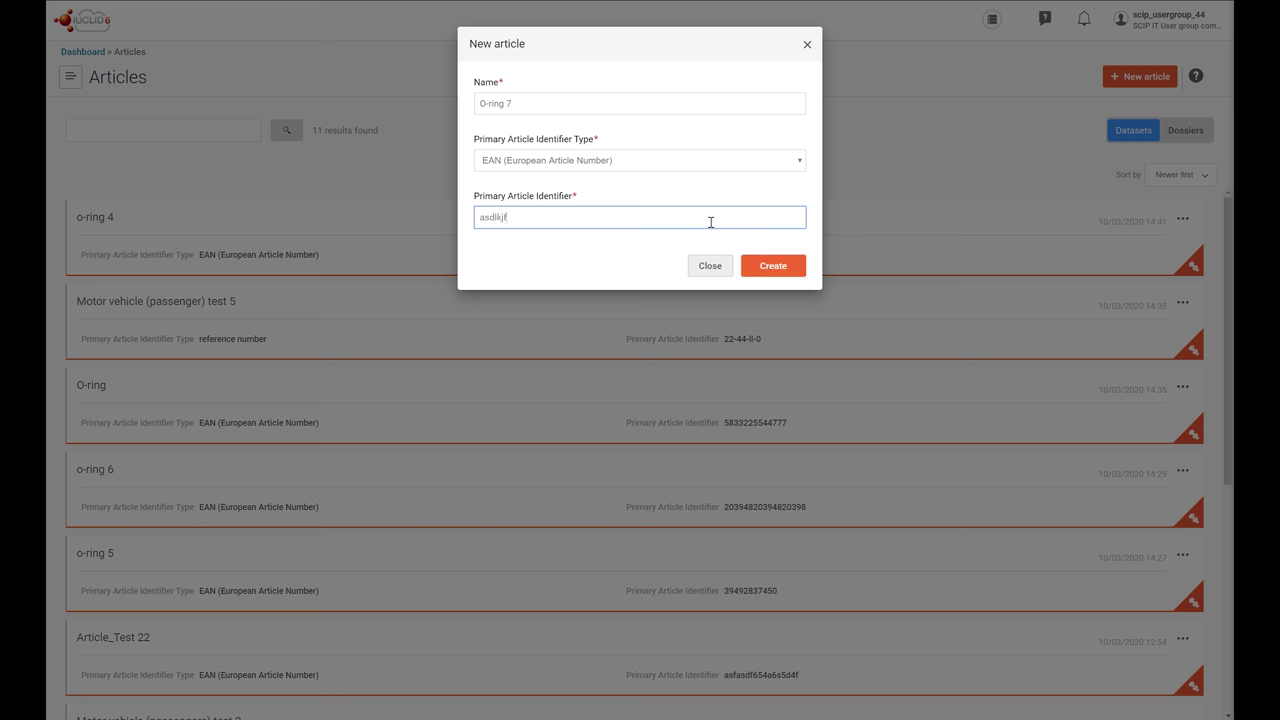
key("BackSpace")
key("BackSpace")
key("BackSpace")
key("BackSpace")
key("BackSpace")
key("BackSpace")
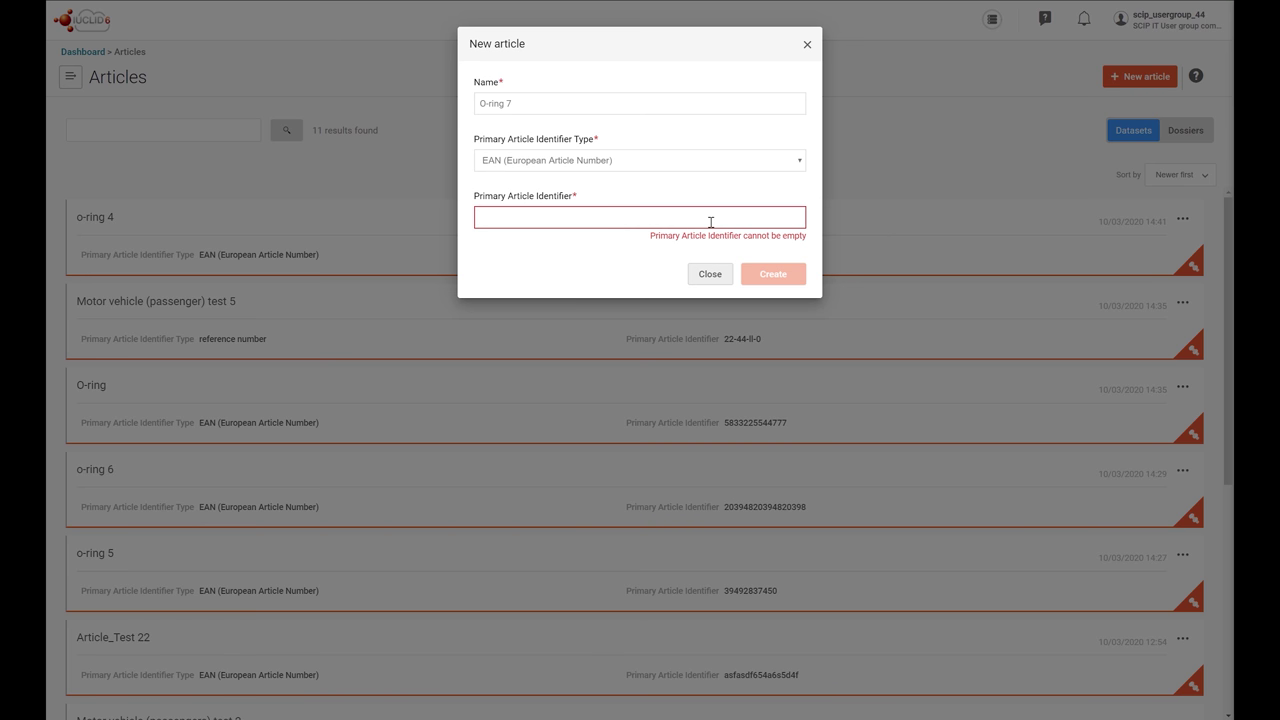
type("398593855234")
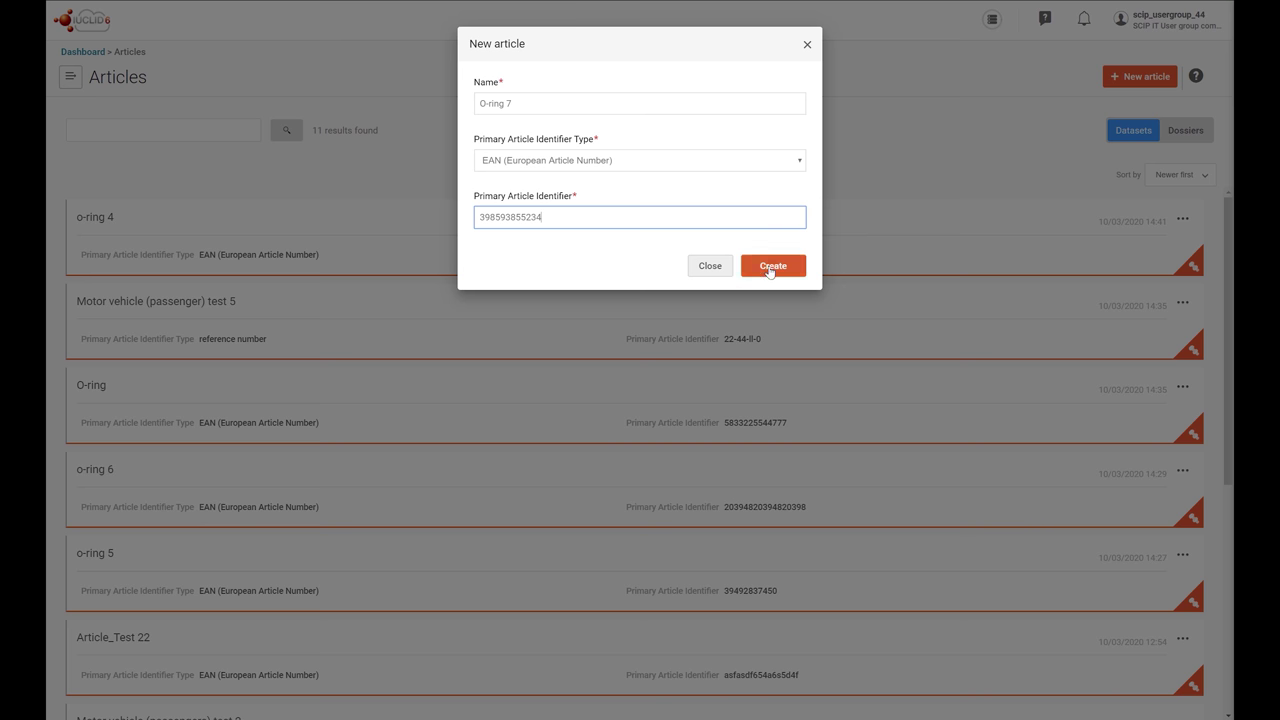
left_click(770, 268)
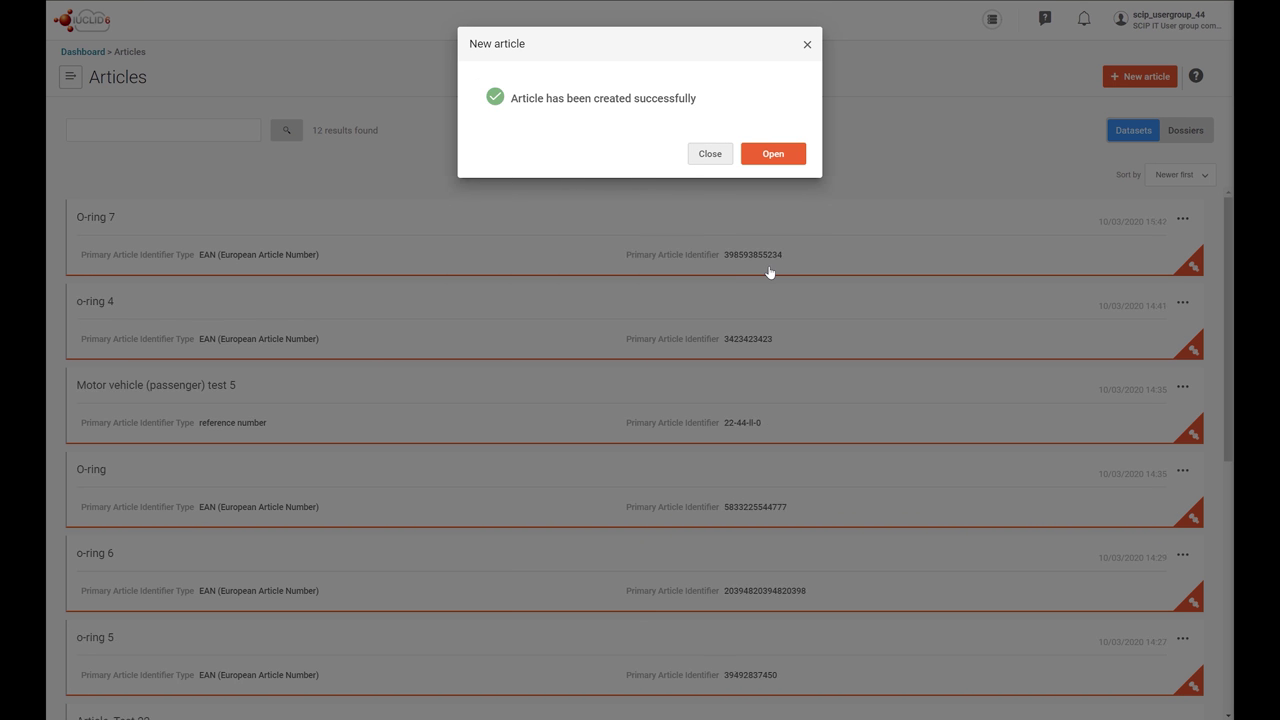
Step: Open the newly created O-ring 7 article dataset and dismiss its introductory guide
left_click(773, 154)
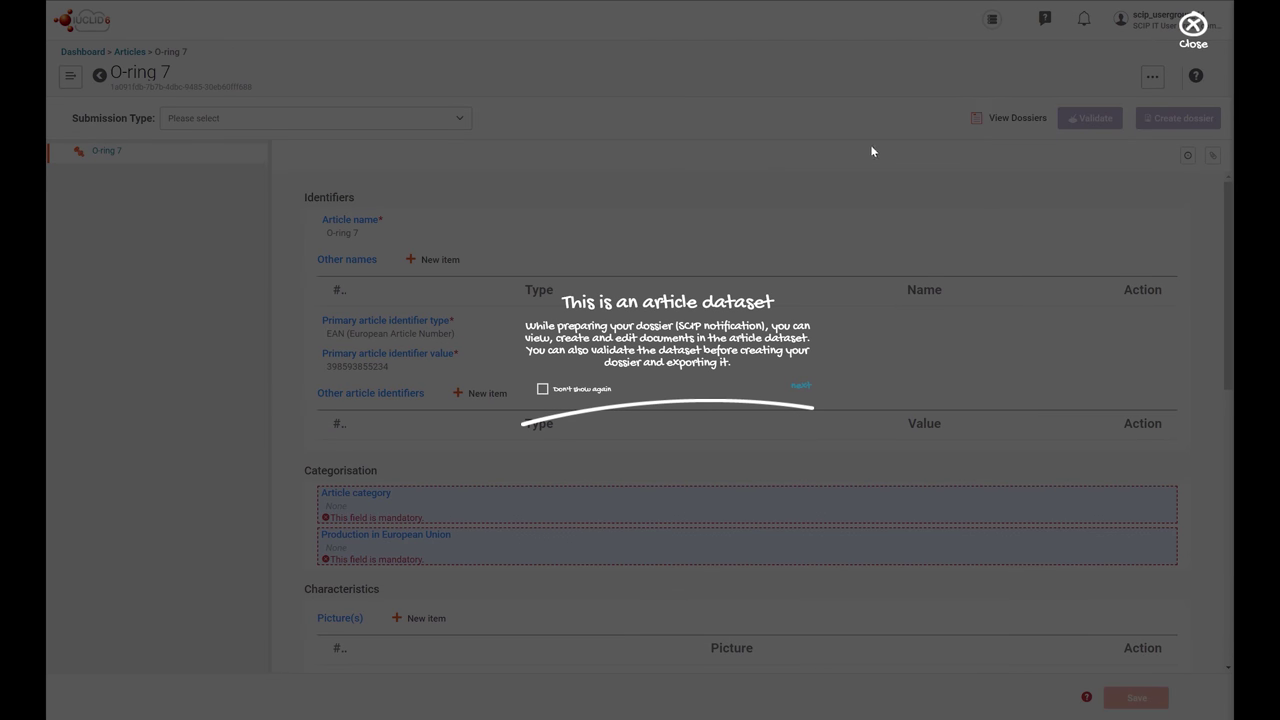
left_click(1193, 40)
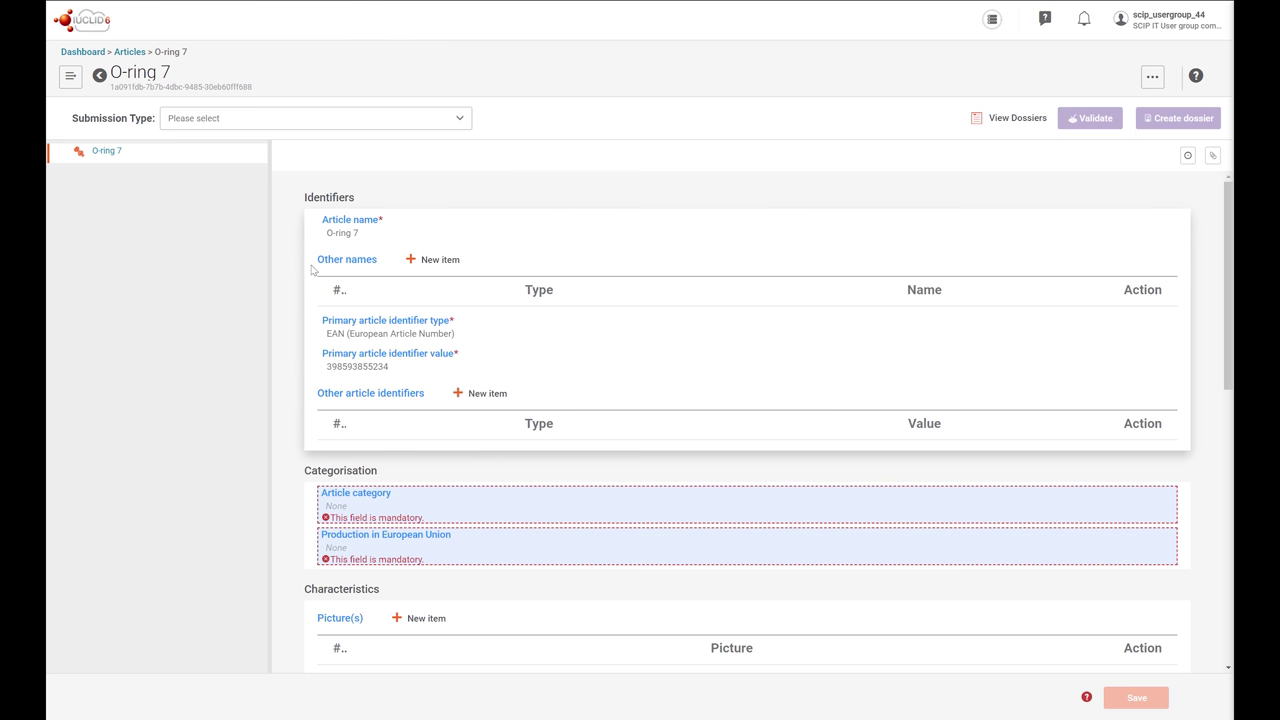
left_click(328, 366)
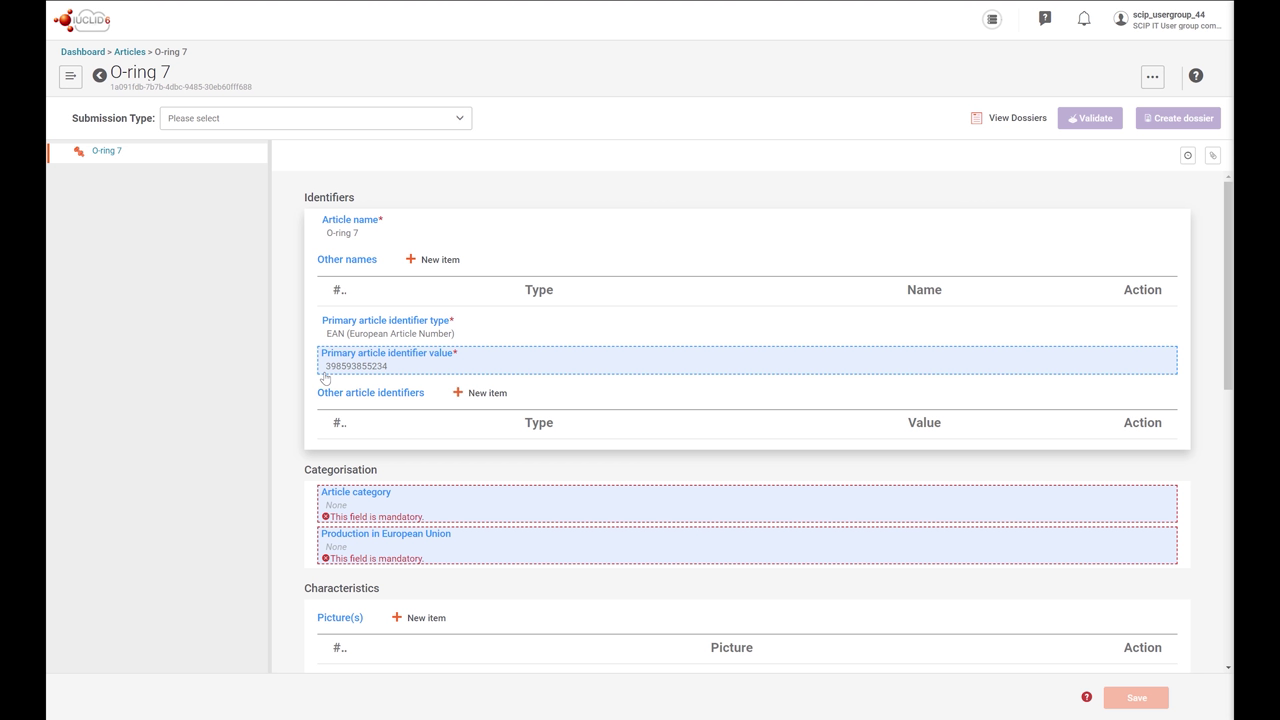
Step: Add an other name to the article with type brand and the name "Rubber joints TT"
left_click(437, 266)
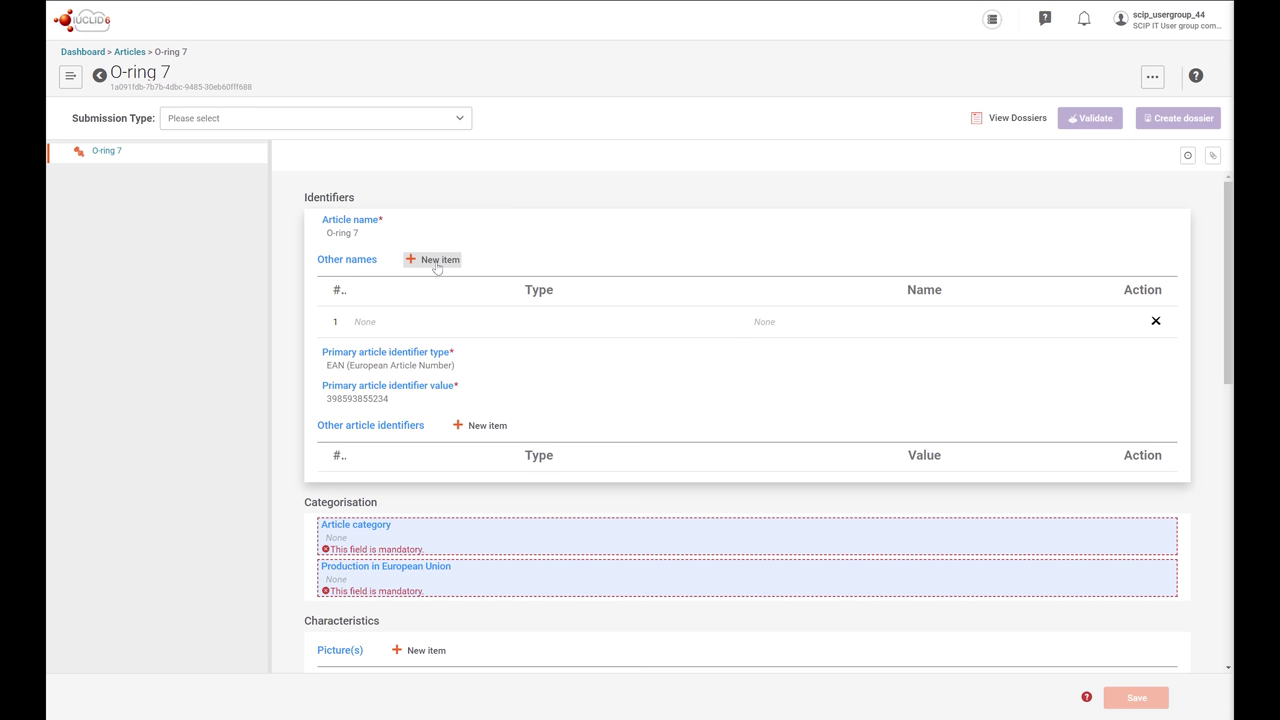
left_click(369, 330)
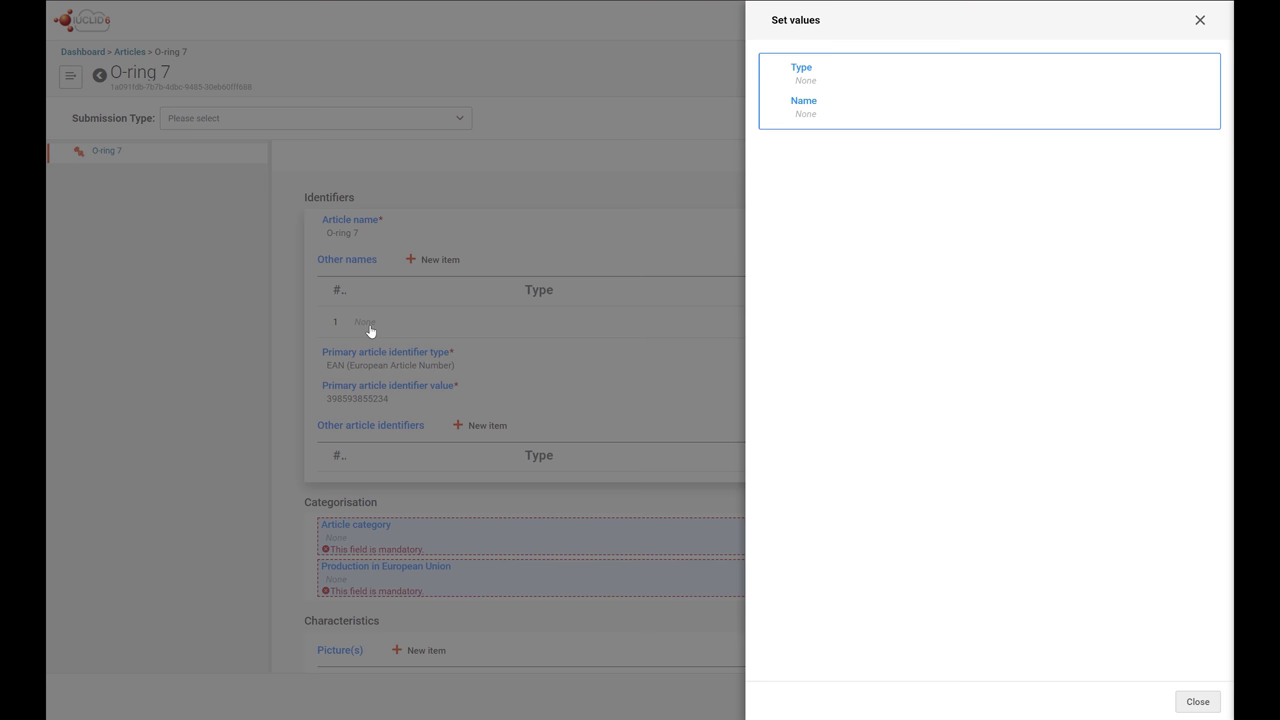
left_click(802, 78)
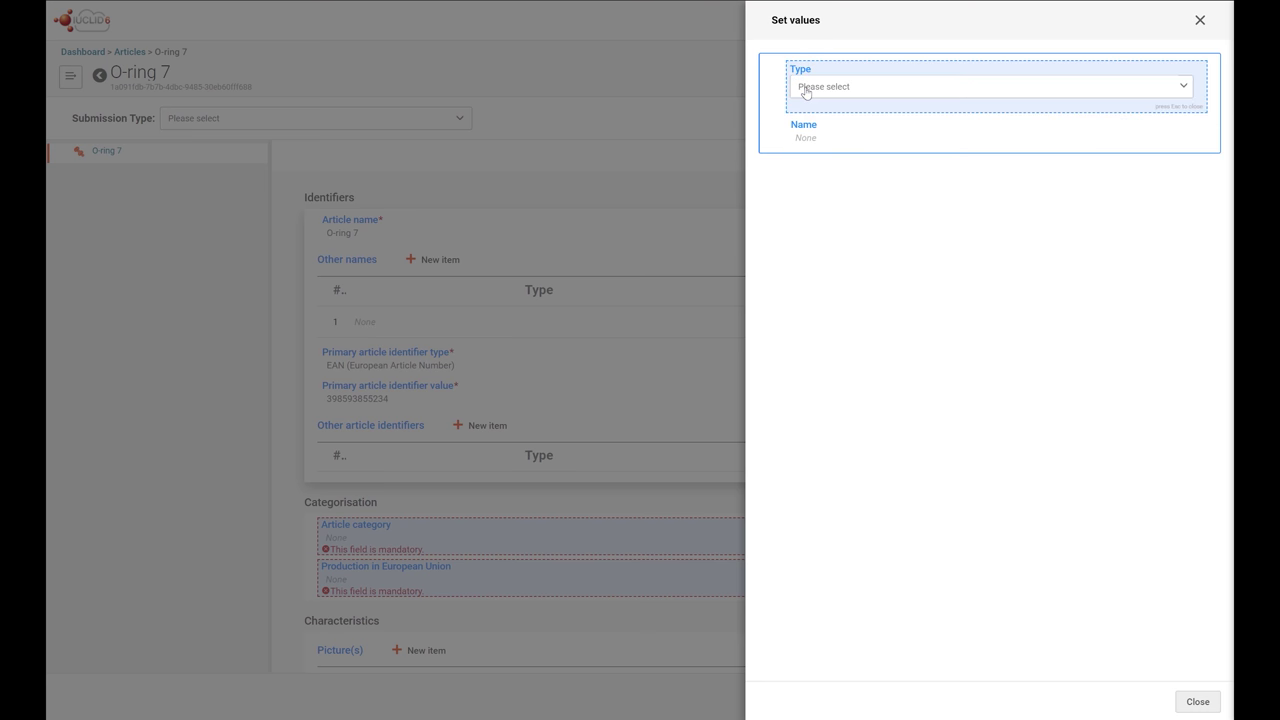
left_click(1184, 88)
left_click(1006, 115)
left_click(825, 135)
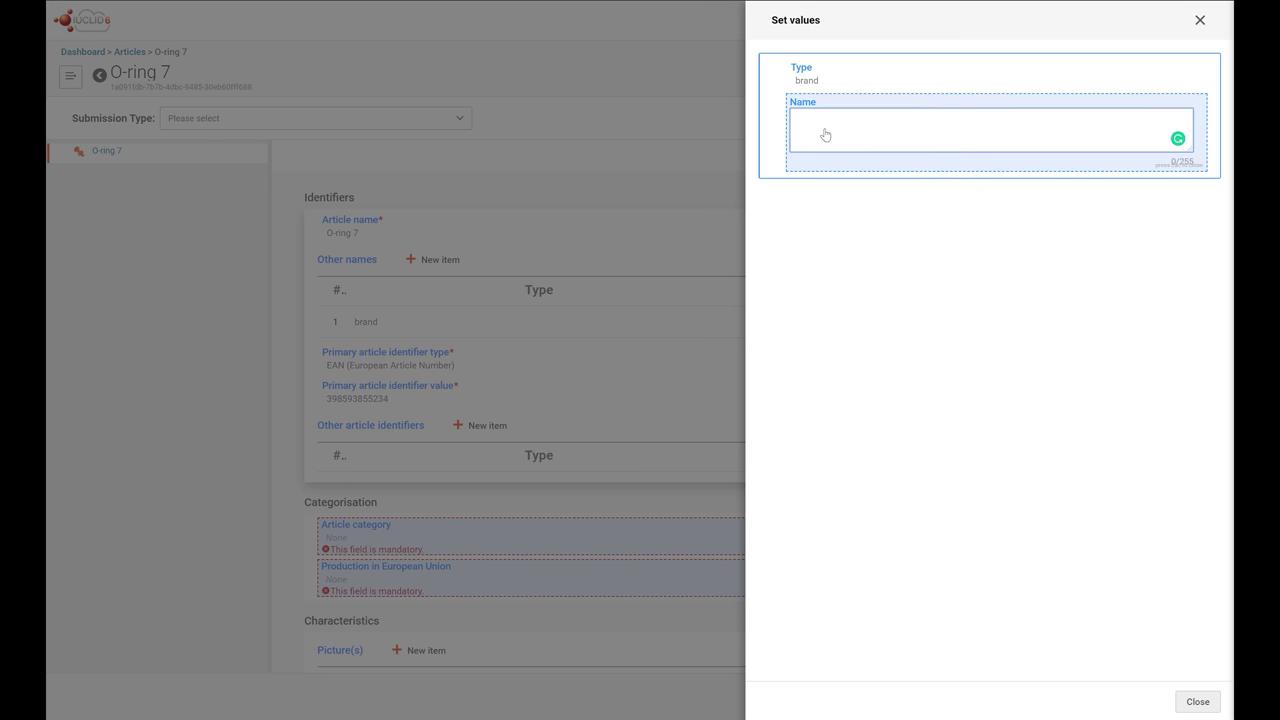
type("Rube")
type("er ")
type("joints")
type(" TT")
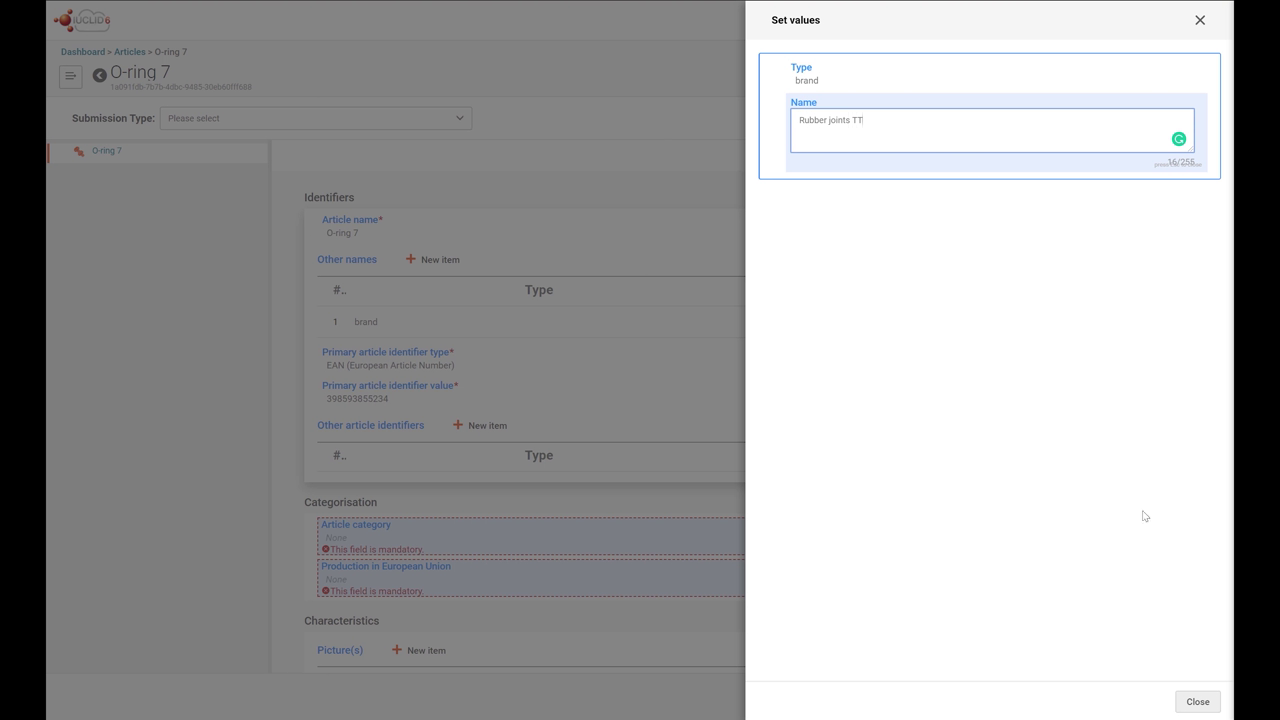
left_click(1196, 702)
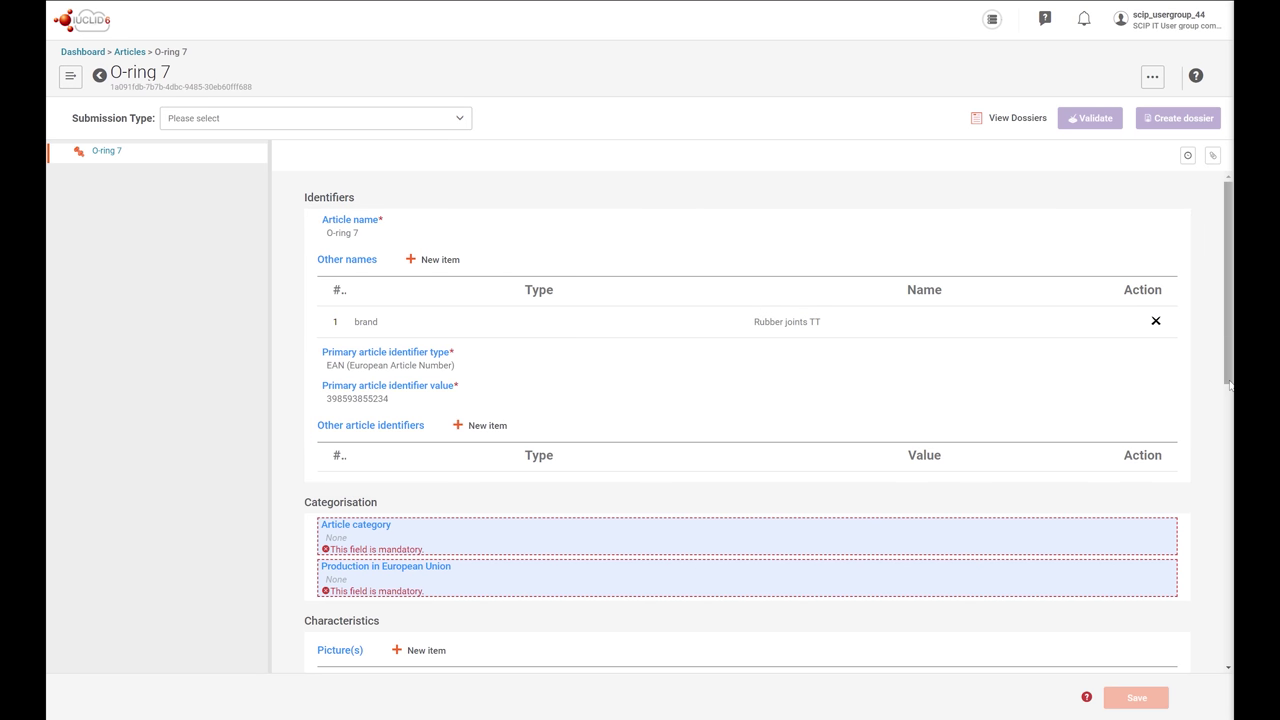
left_click_drag(1230, 385, 1230, 441)
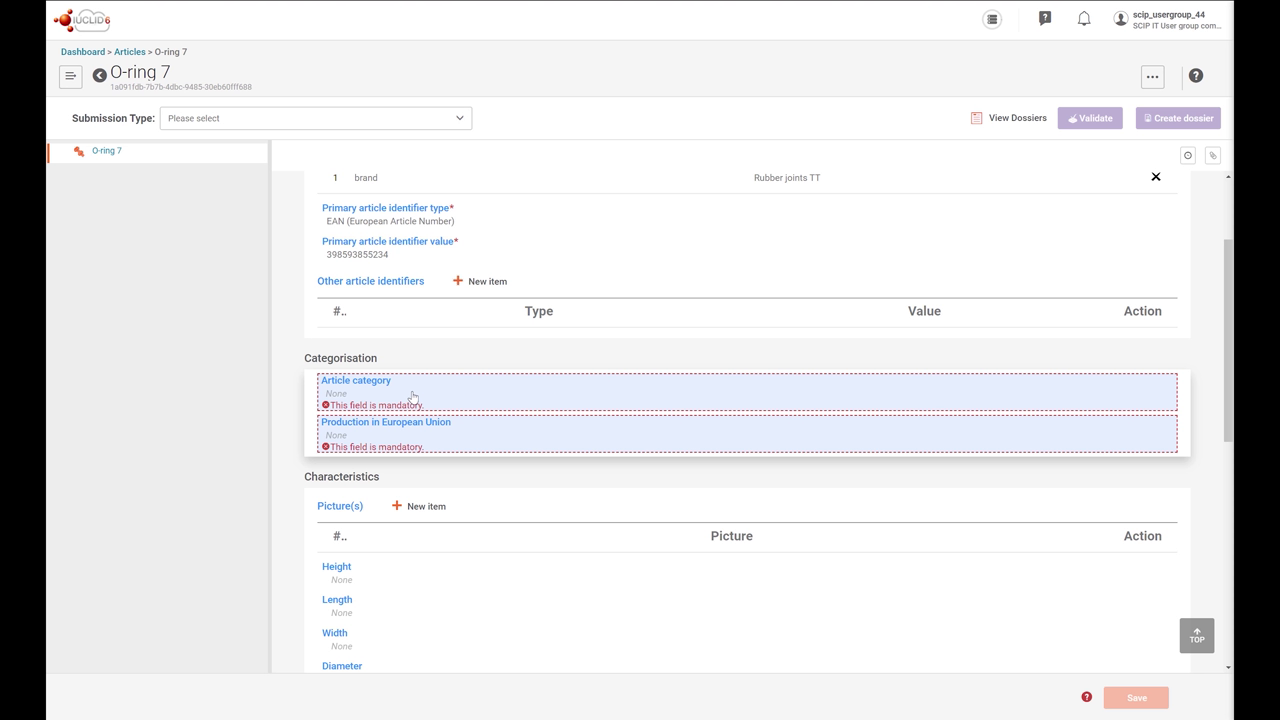
left_click(342, 393)
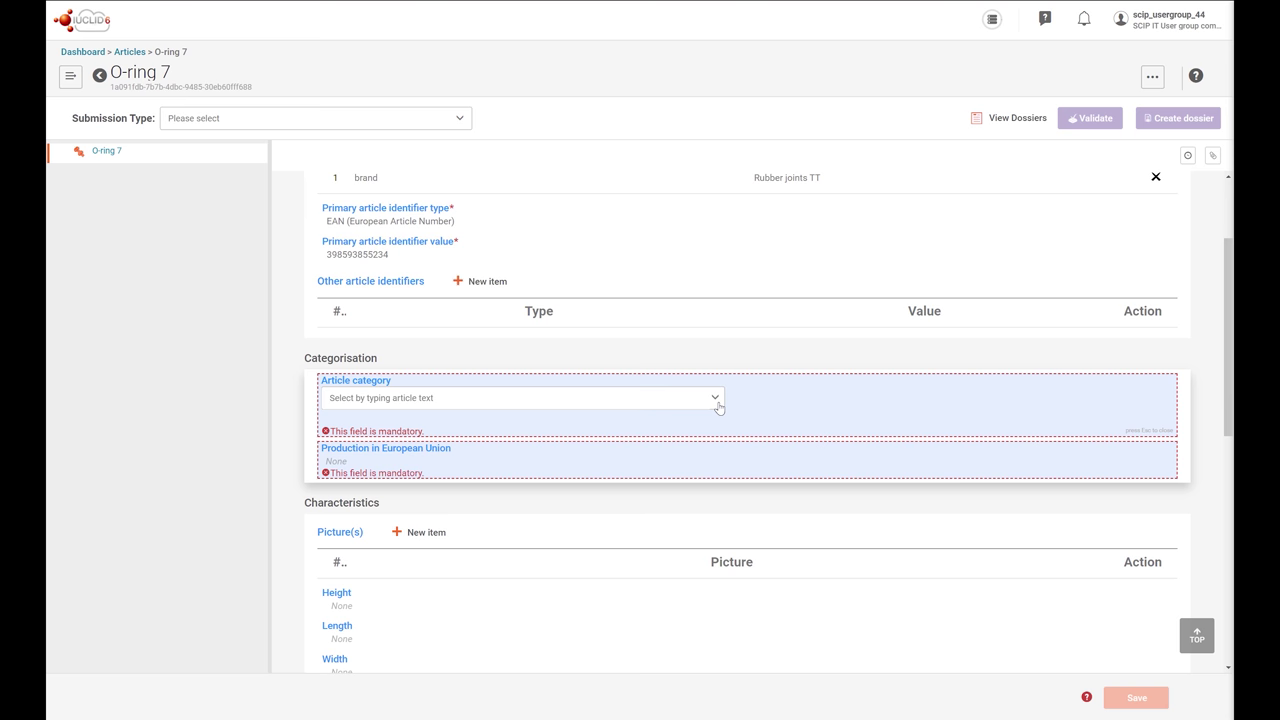
left_click(599, 404)
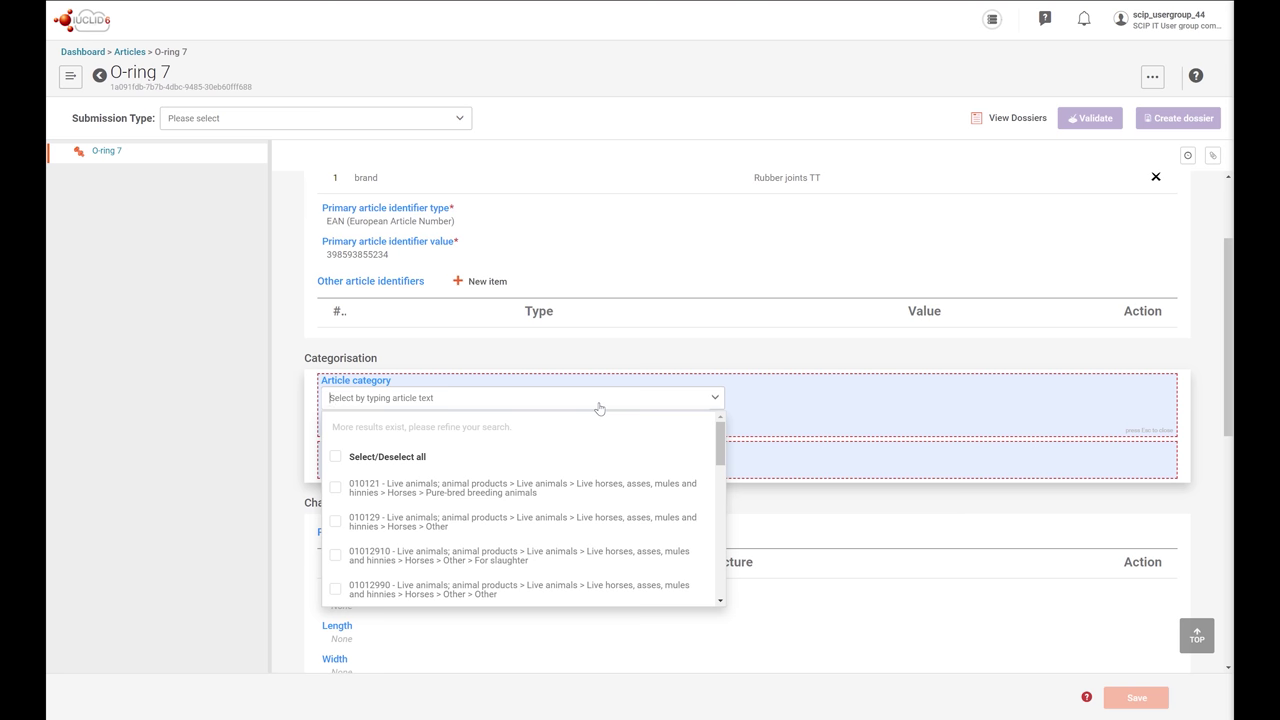
type("4016")
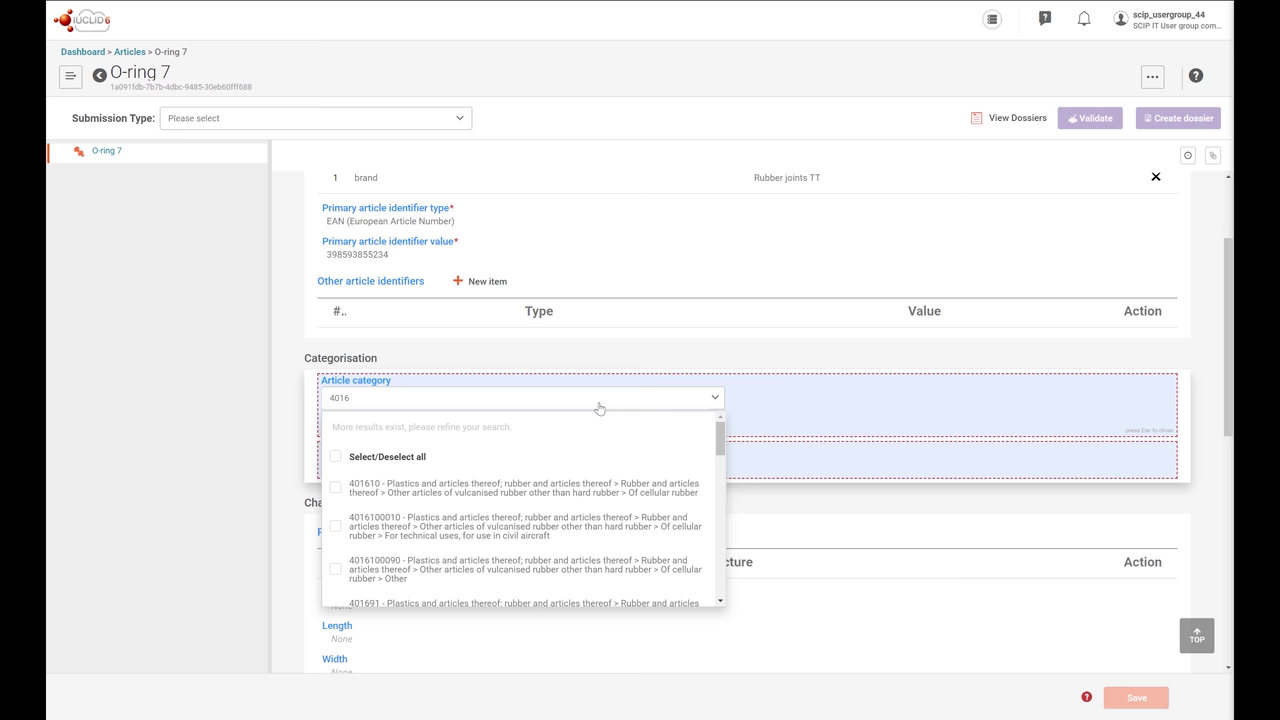
type("93")
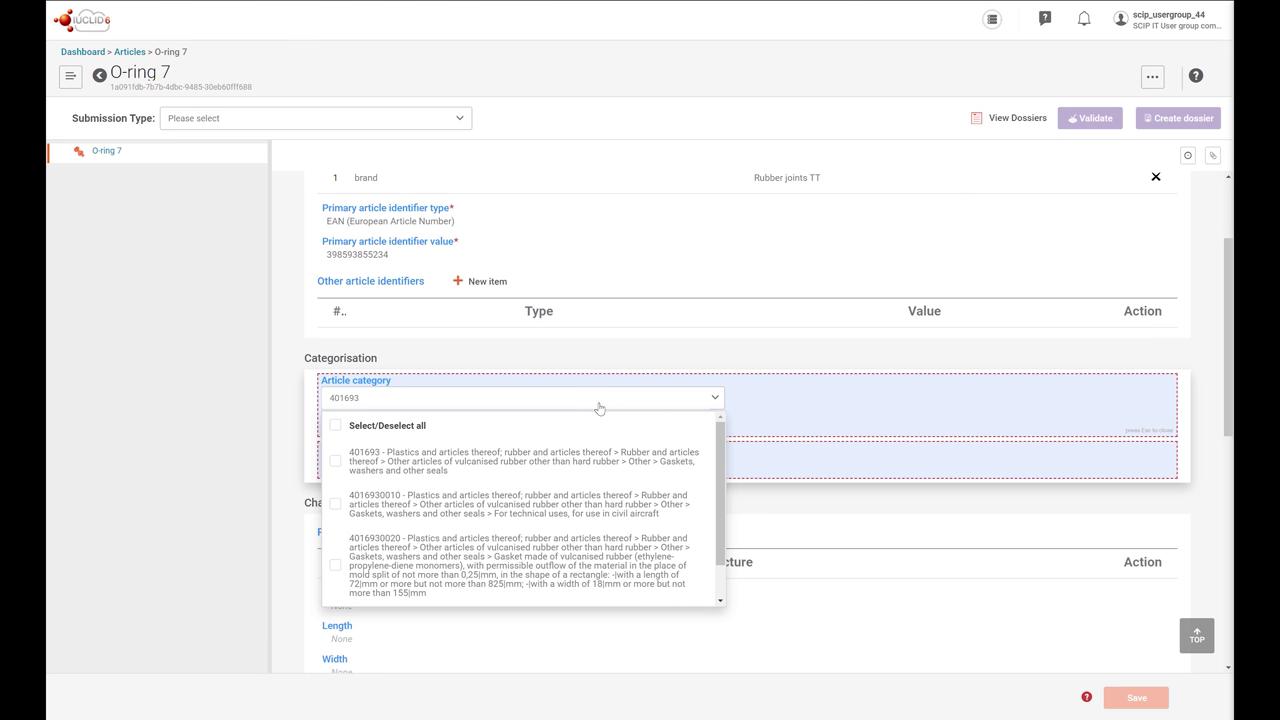
type("0090")
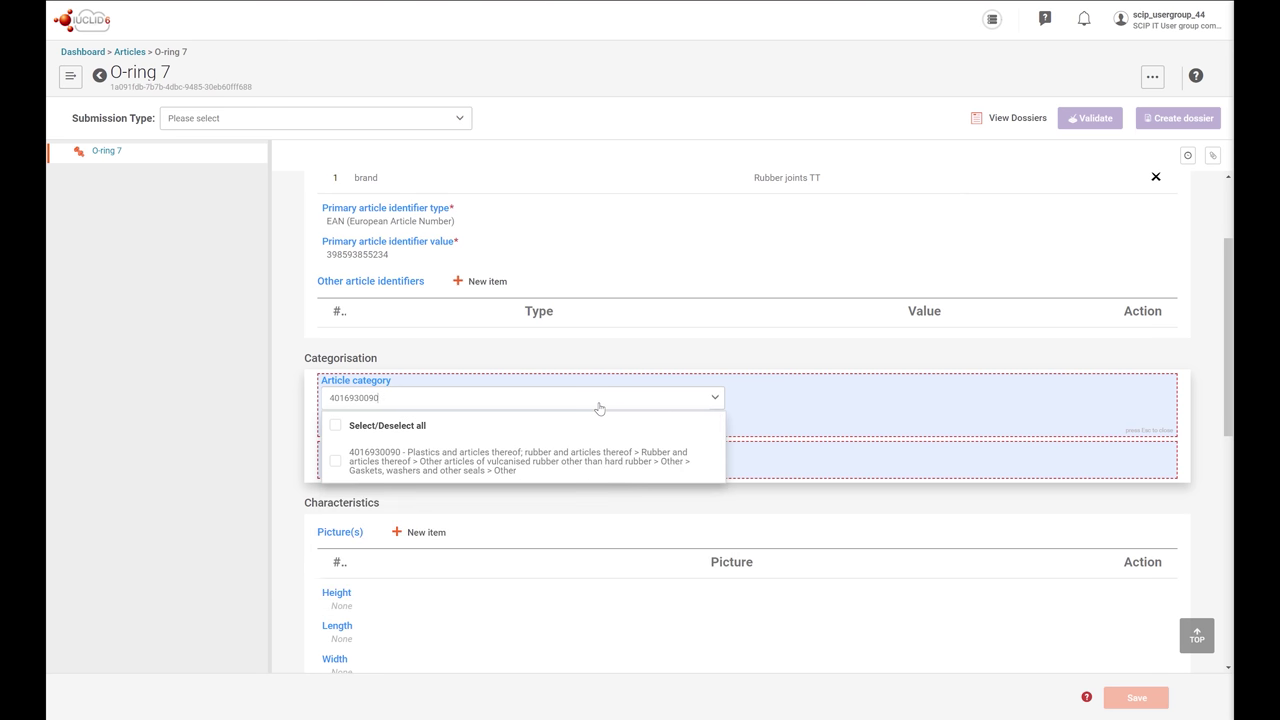
left_click(522, 463)
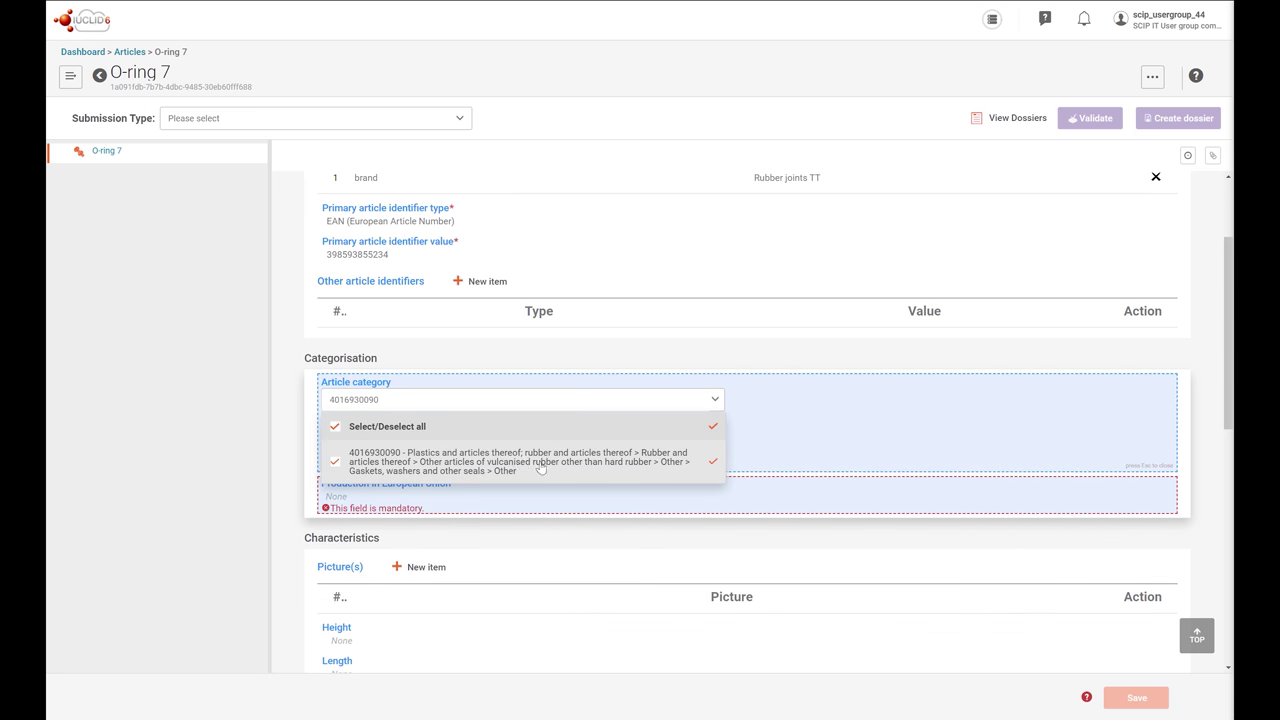
left_click(540, 466)
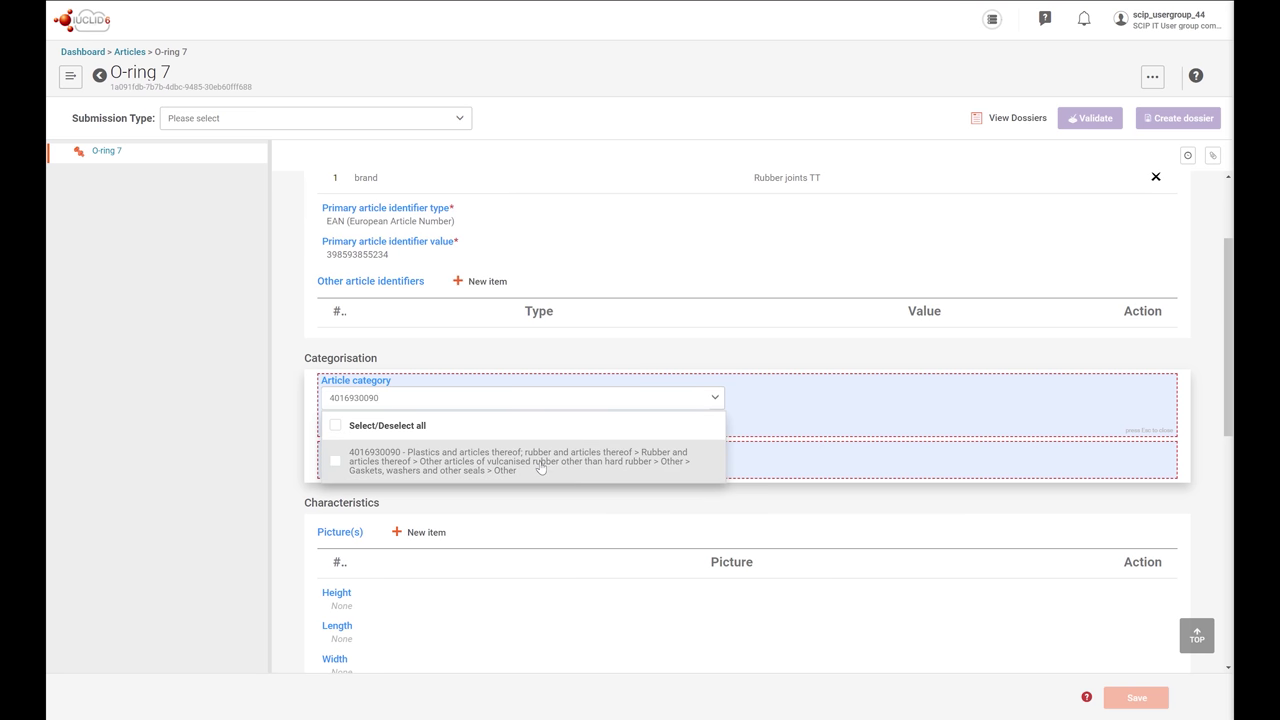
left_click(333, 465)
left_click(849, 417)
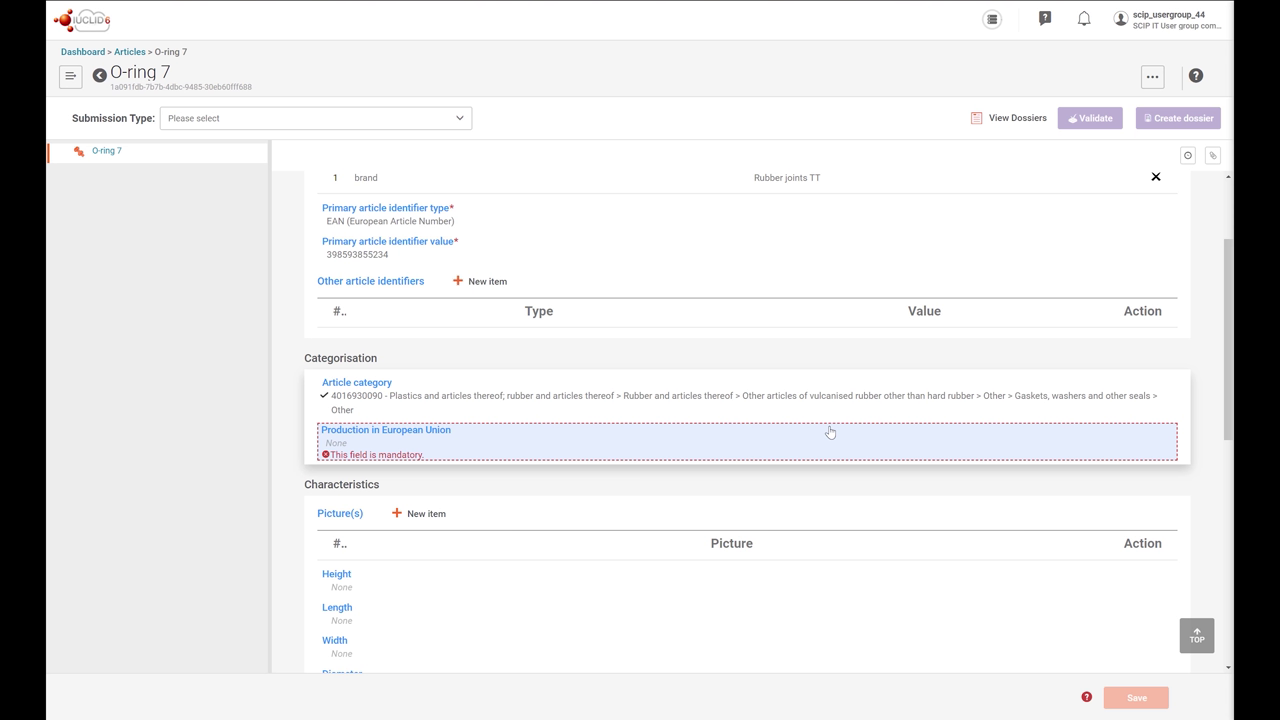
Step: Set Production in European Union to "no" for the article
left_click(418, 446)
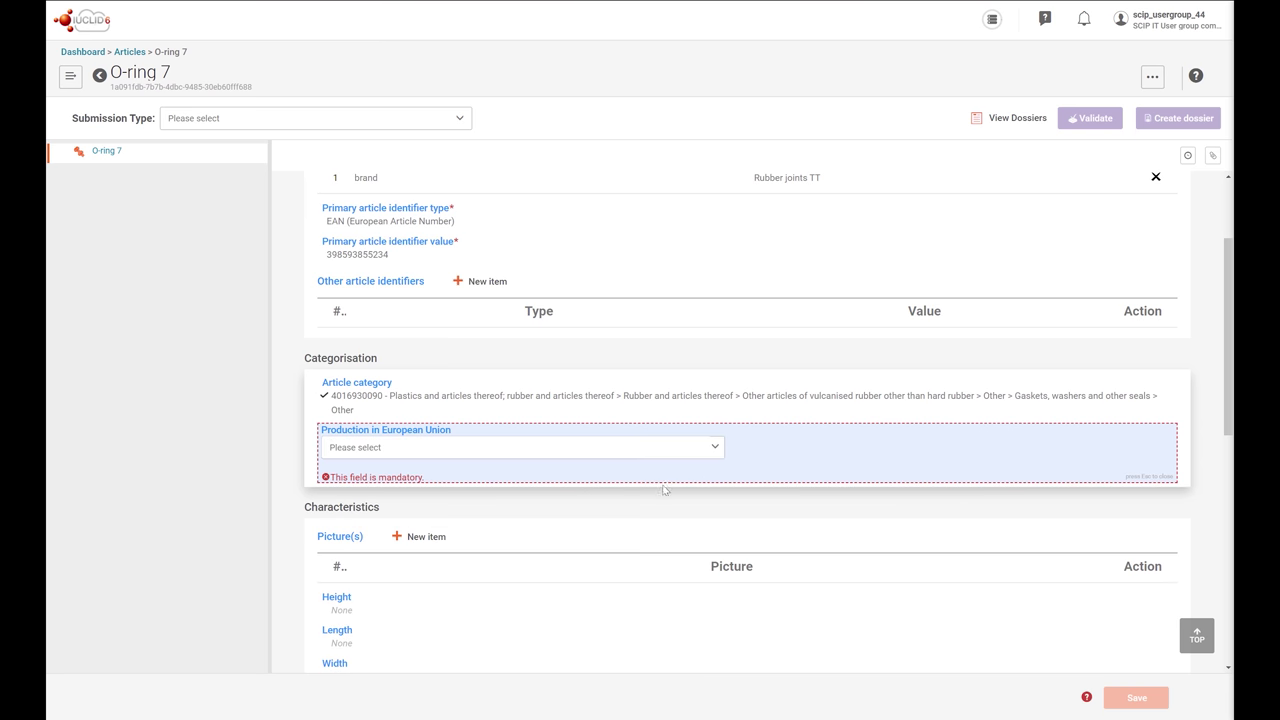
left_click(716, 449)
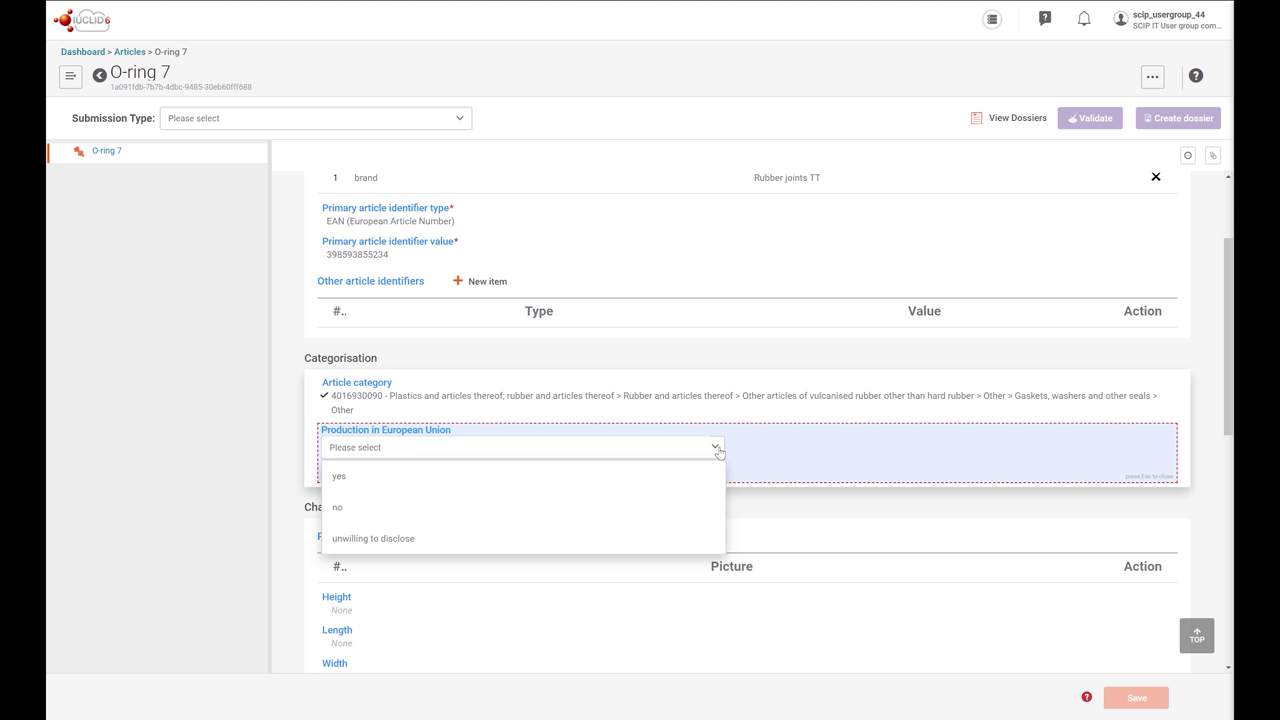
left_click(577, 501)
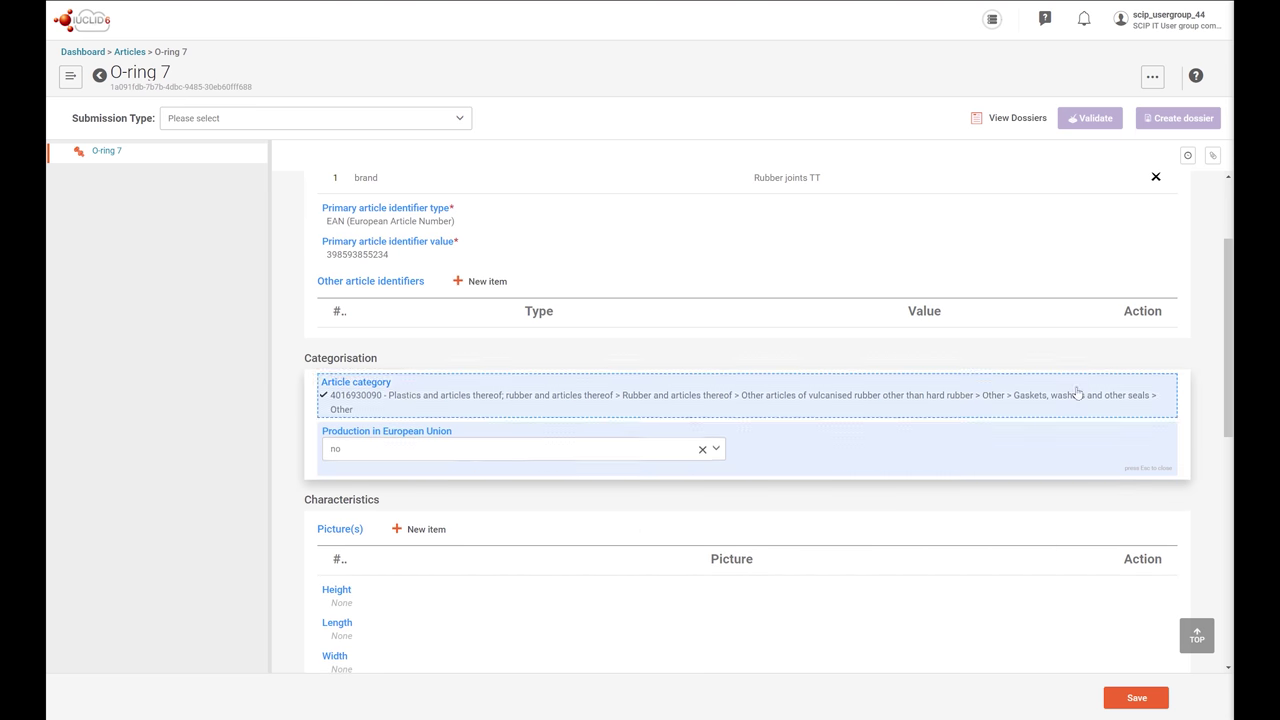
Step: Add a picture entry under Characteristics, view its value form and close it without attaching an image
left_click_drag(1231, 441, 1228, 533)
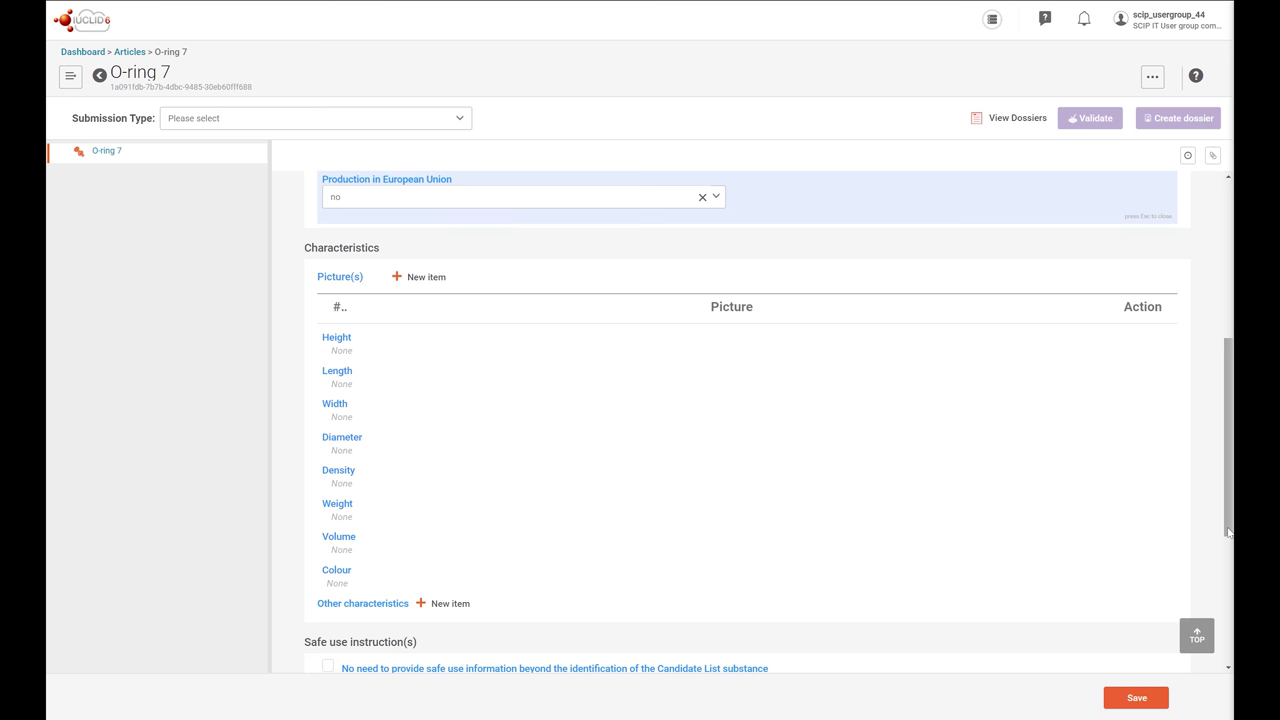
left_click(427, 277)
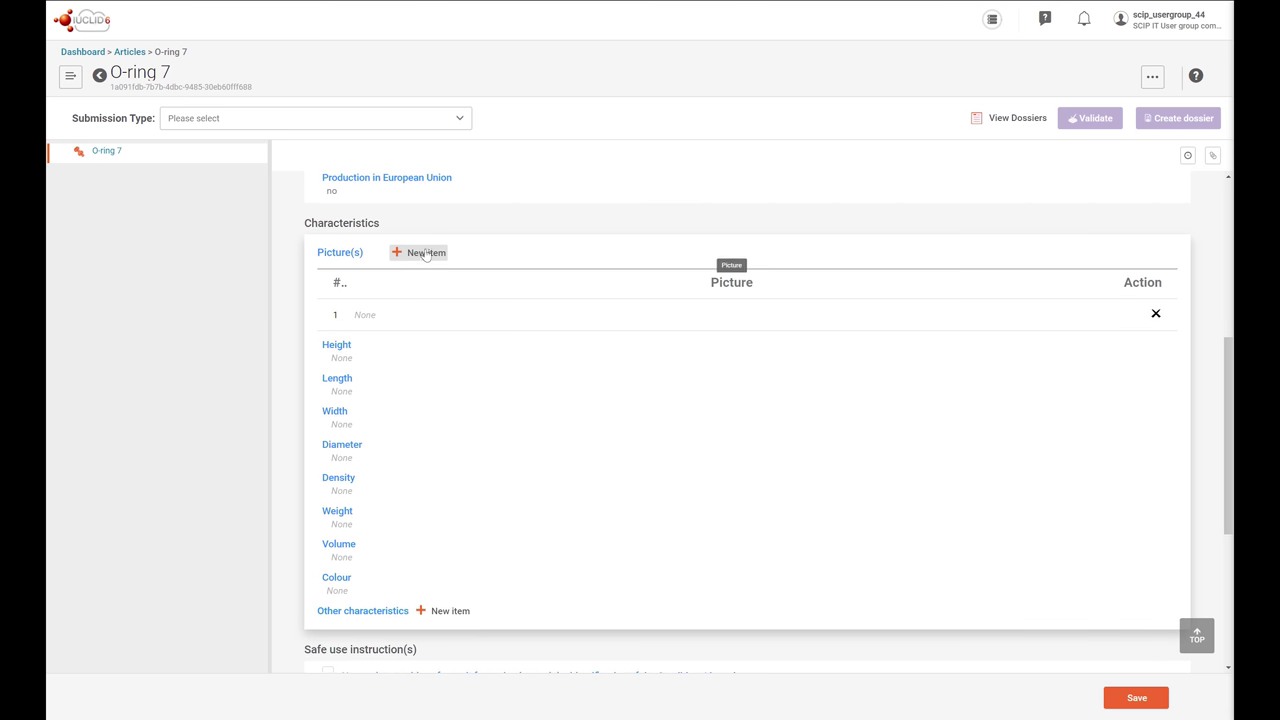
left_click(366, 318)
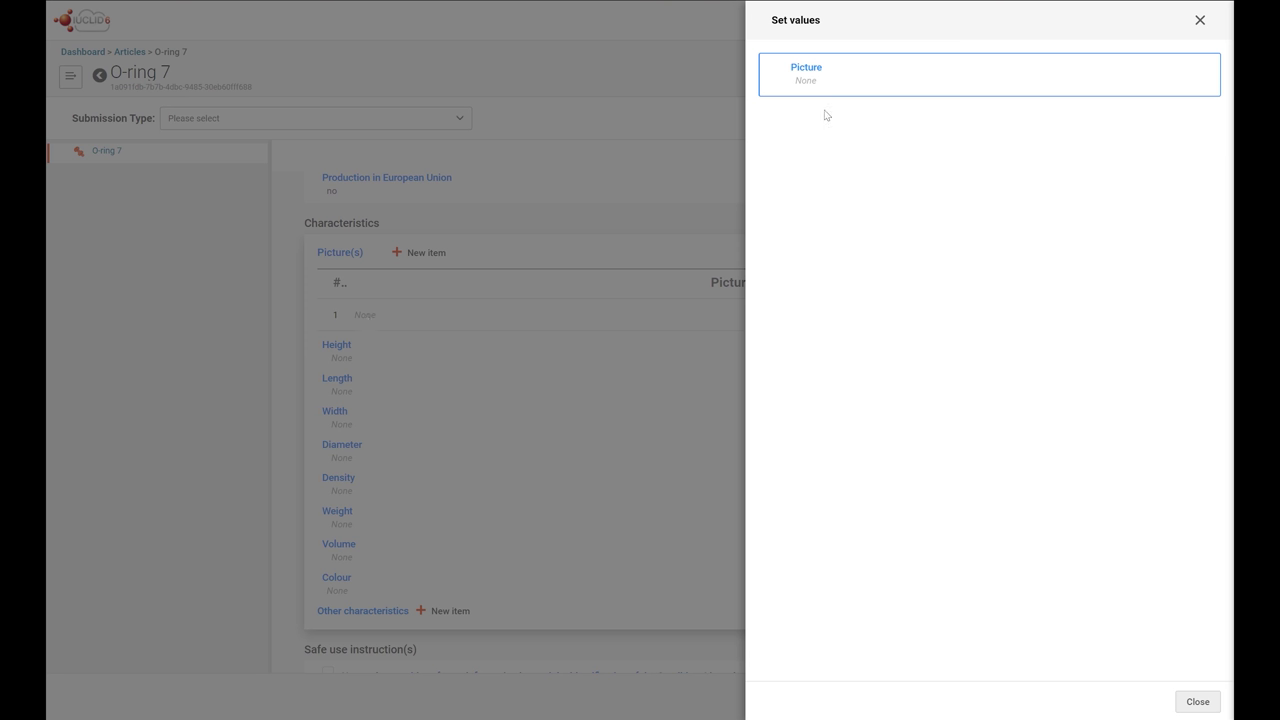
left_click(1200, 20)
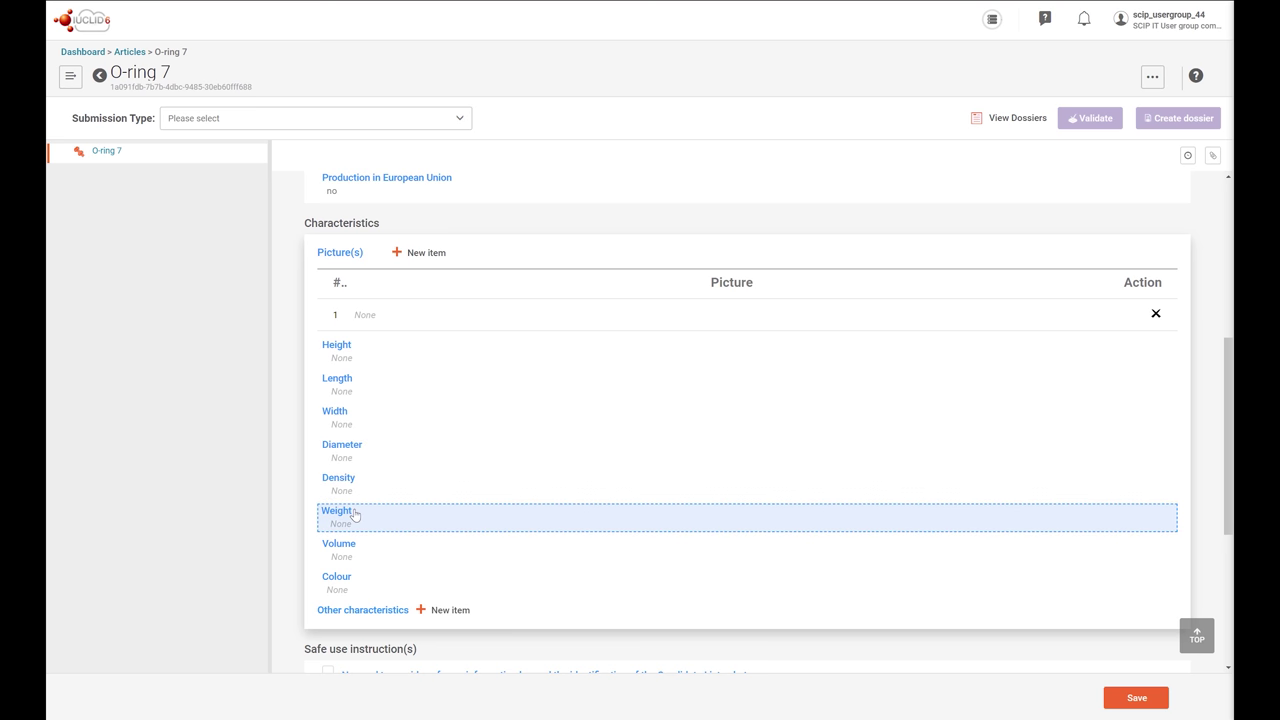
Step: Set the article's diameter to 0.05 m in the Characteristics section
left_click(354, 460)
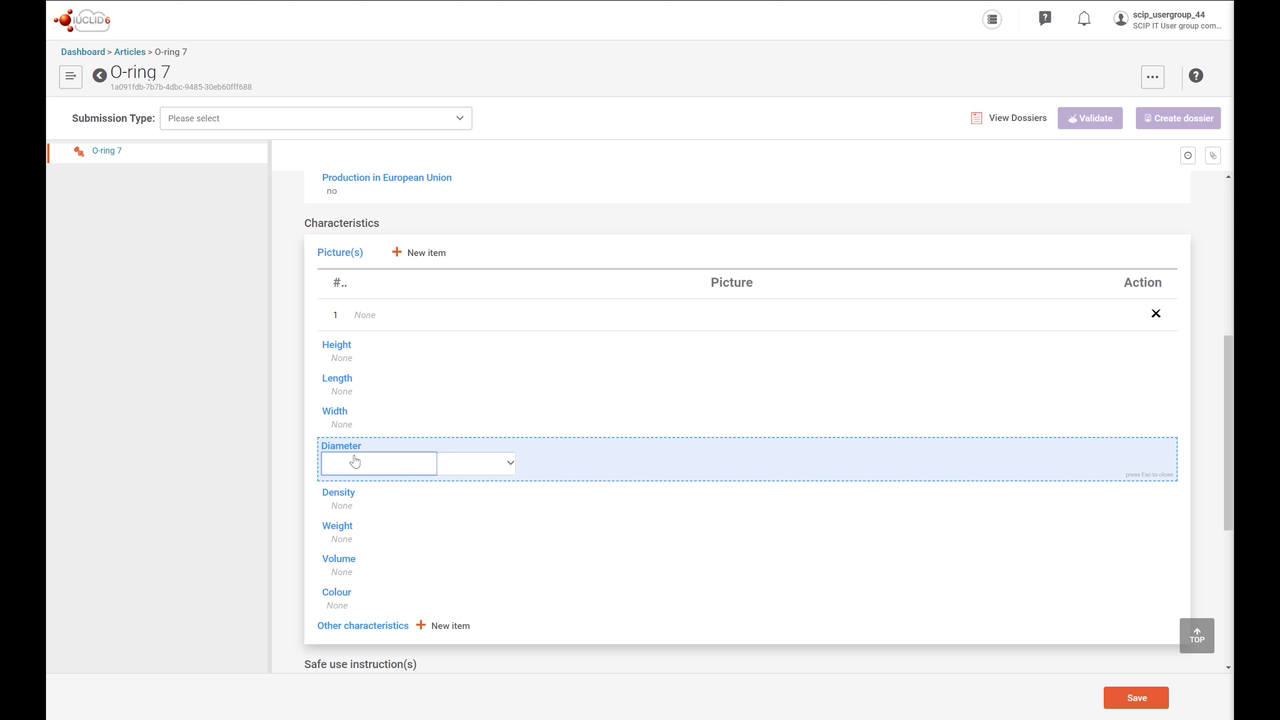
left_click(354, 455)
type("0.05")
left_click(509, 464)
left_click(486, 506)
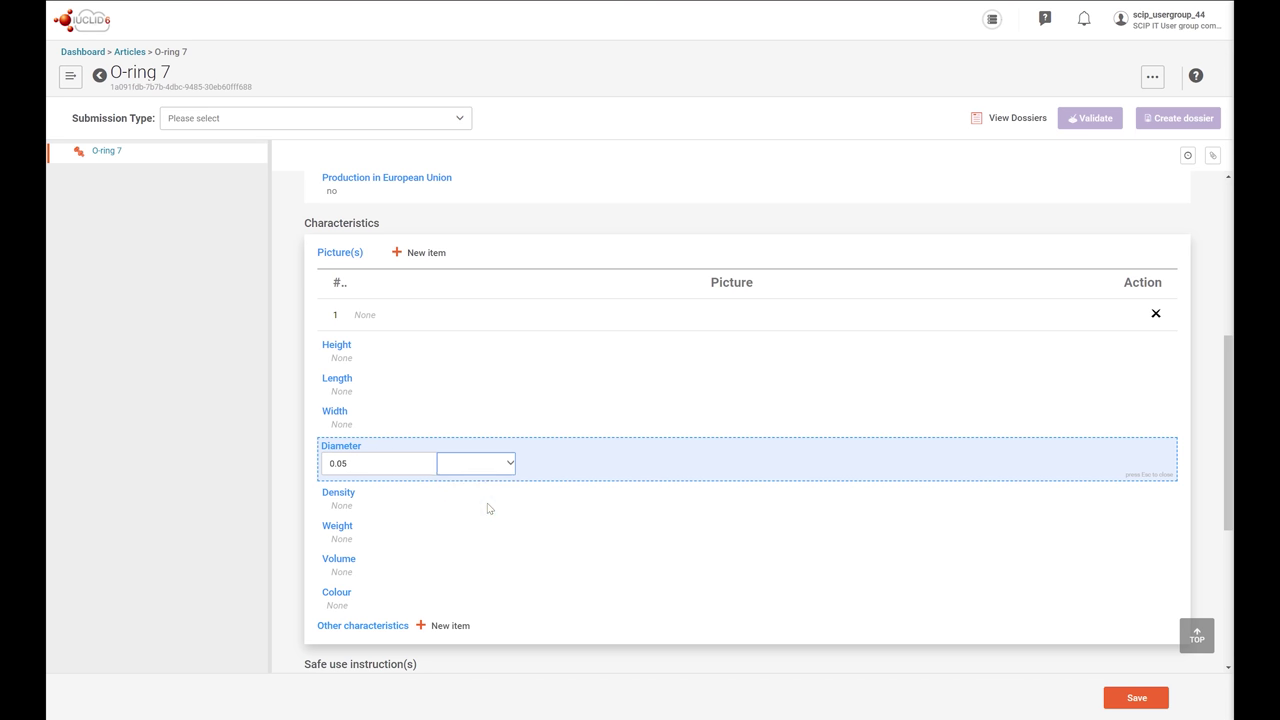
Step: Set the article's weight to 0.005 kg in the Characteristics section
left_click(347, 536)
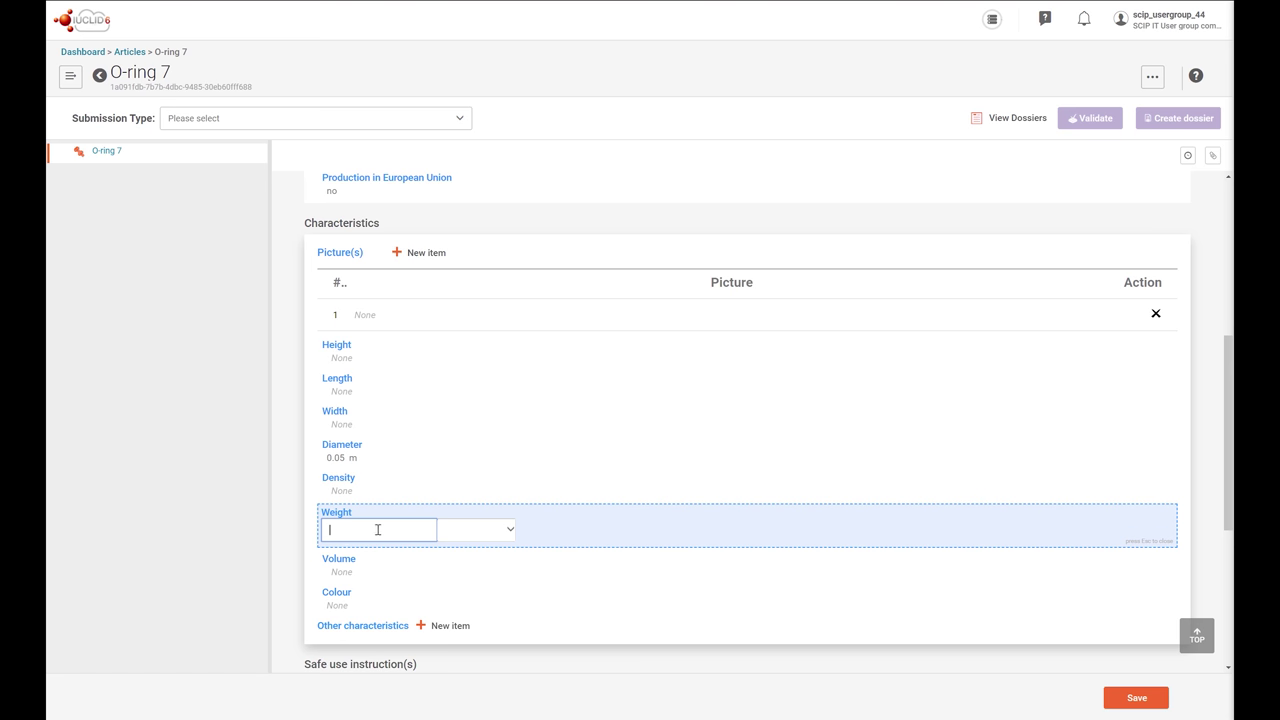
type("0.005")
left_click(506, 533)
left_click(486, 592)
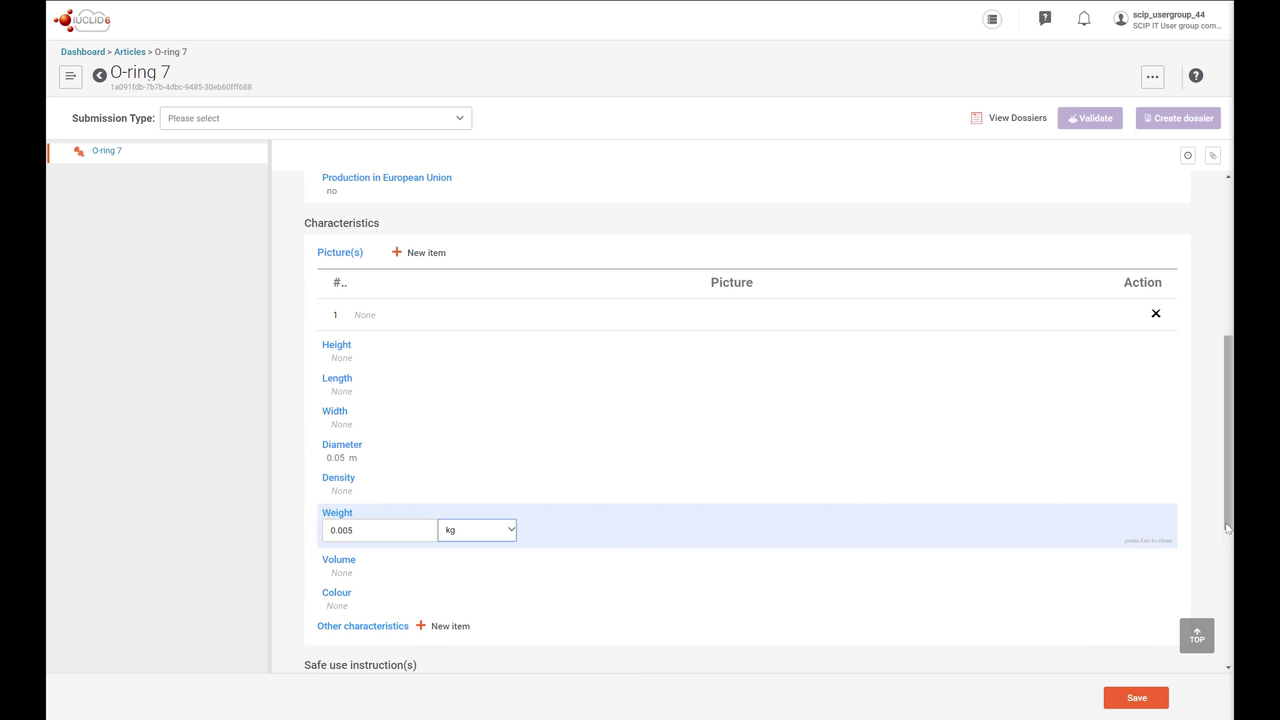
Step: Add a safe use instruction entry reading "TEst safe use instructions" and remove the entry again
left_click_drag(1227, 528, 1227, 572)
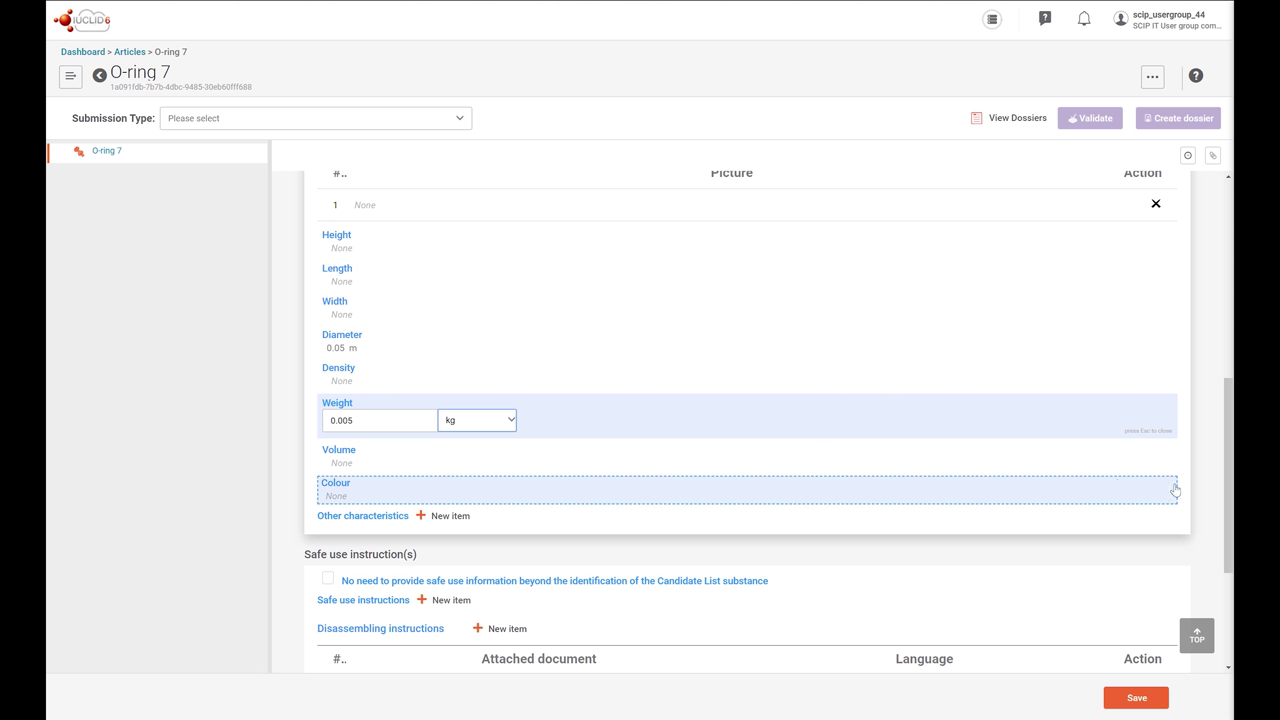
left_click_drag(1230, 510, 1227, 560)
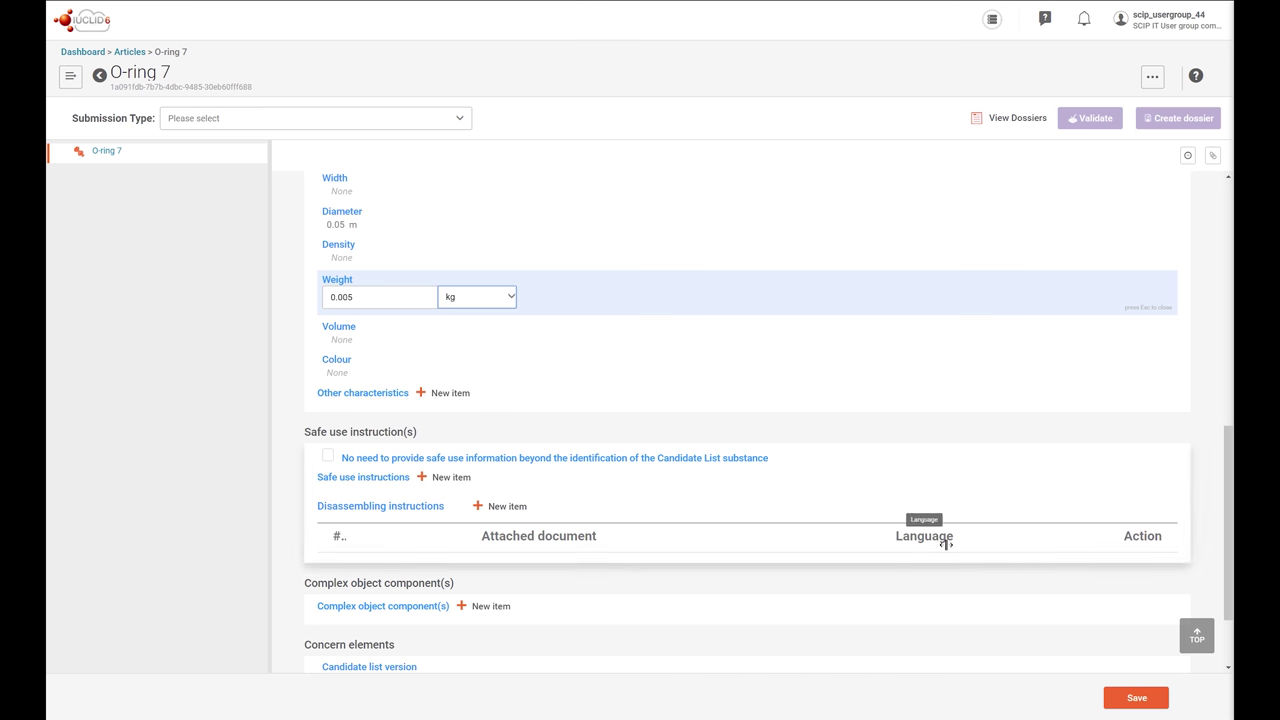
left_click(444, 480)
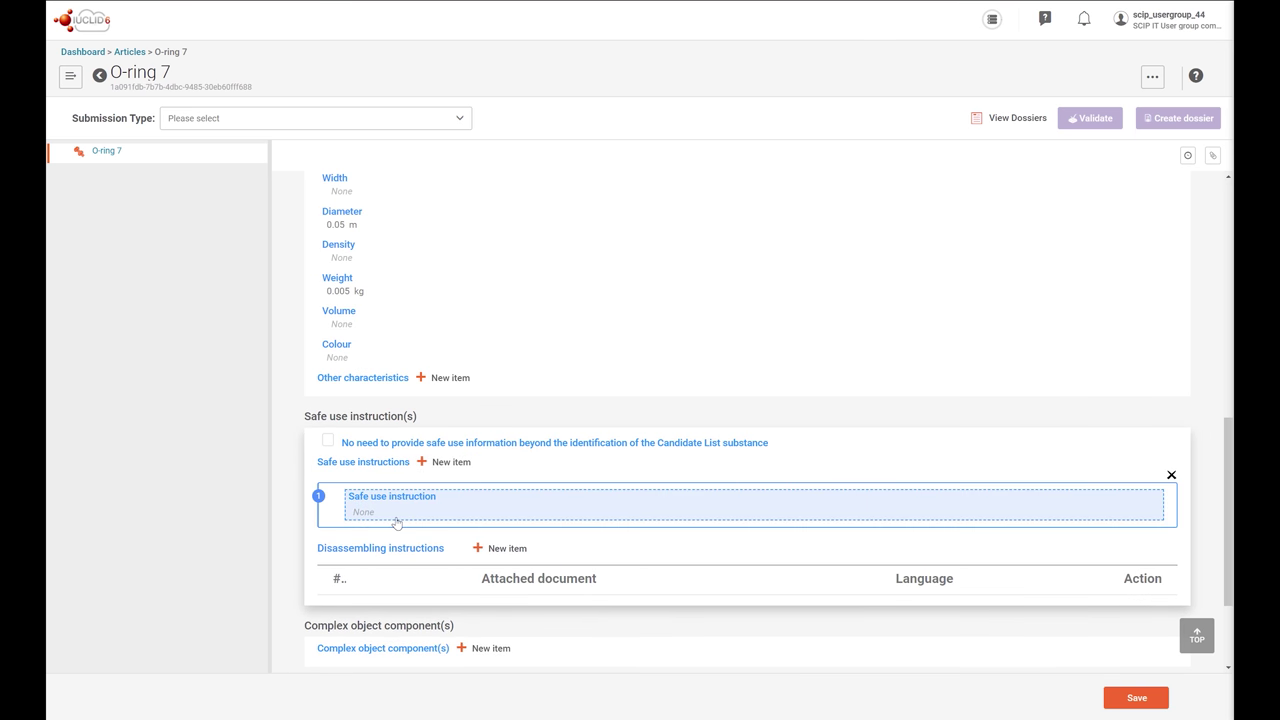
left_click(396, 523)
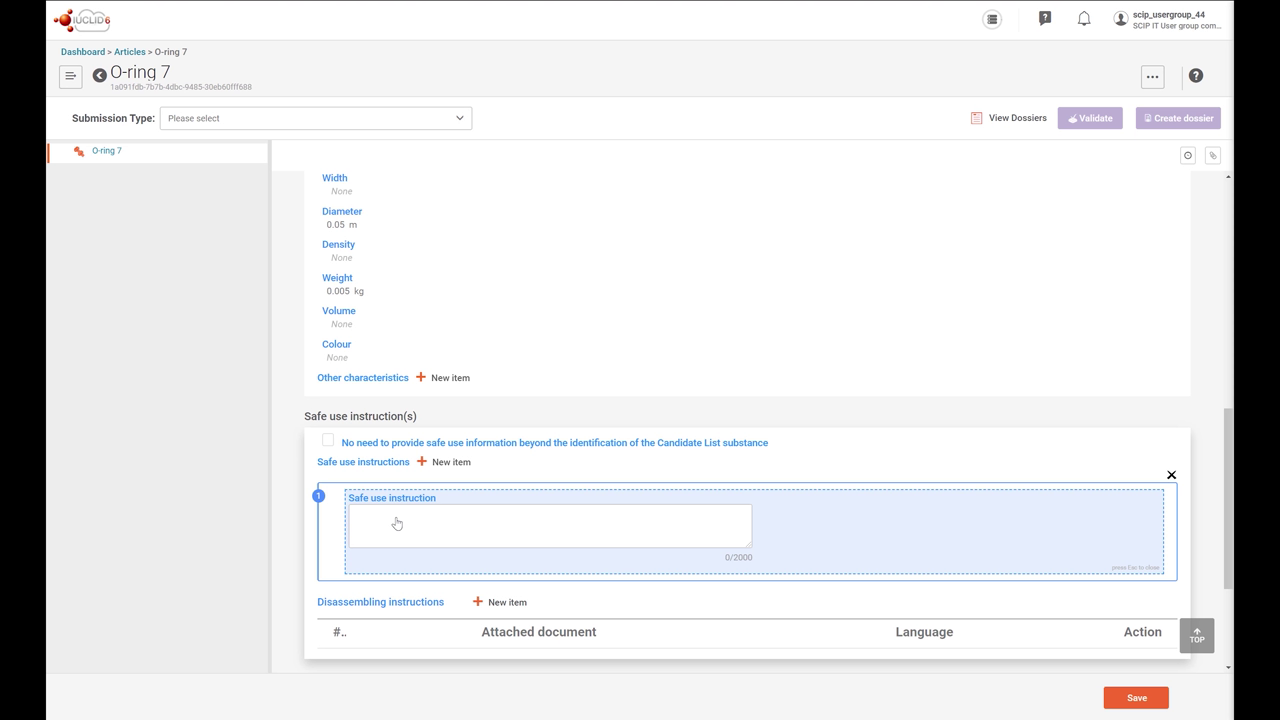
left_click(396, 523)
type("TEst ")
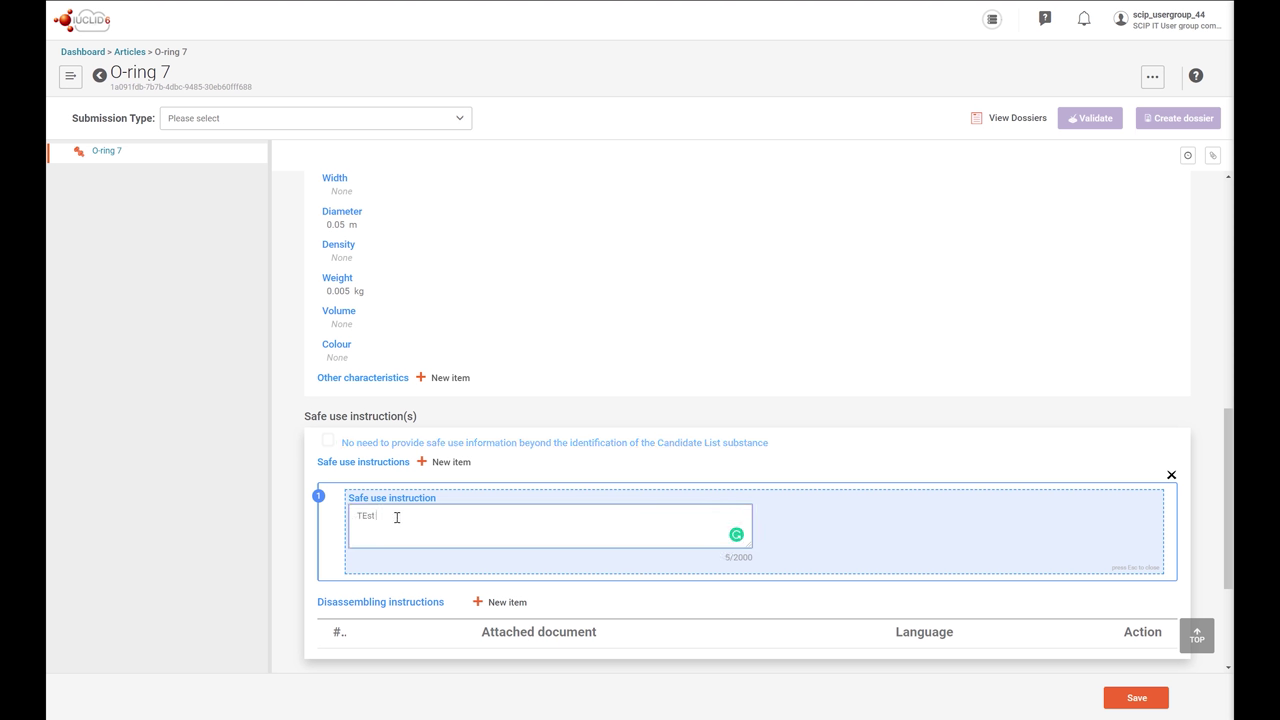
type("safe use instructions")
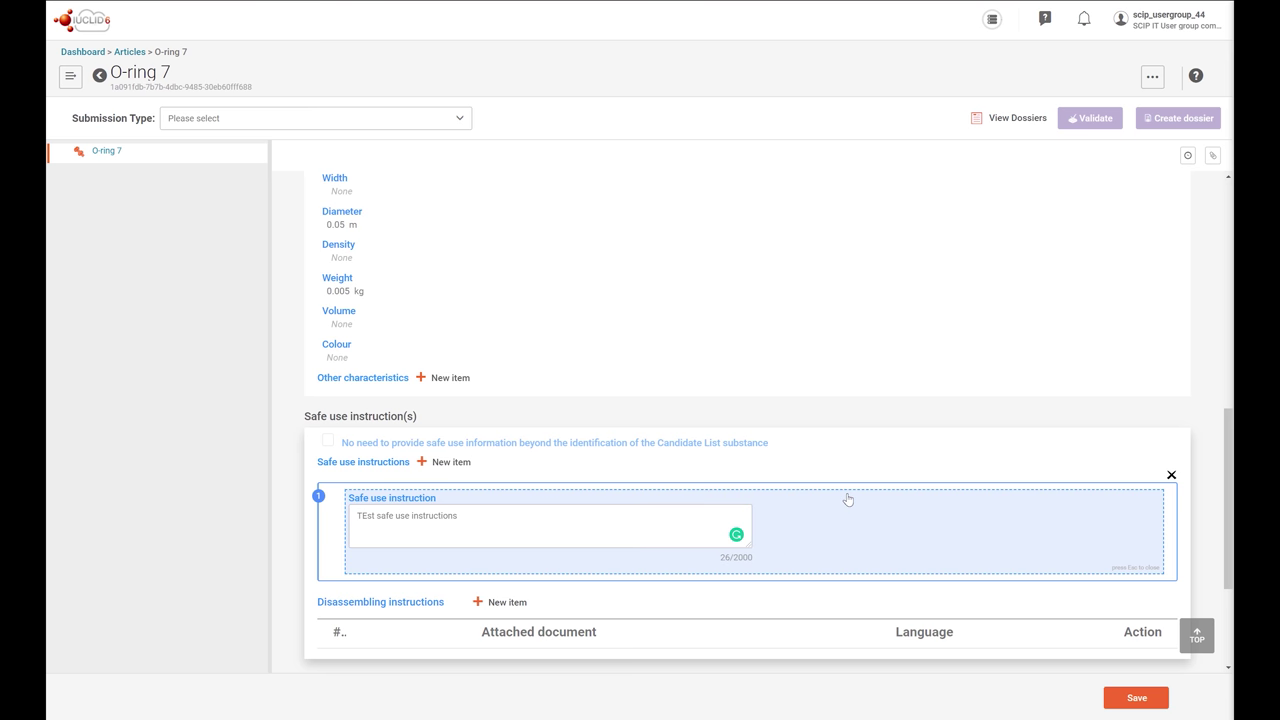
key("Escape")
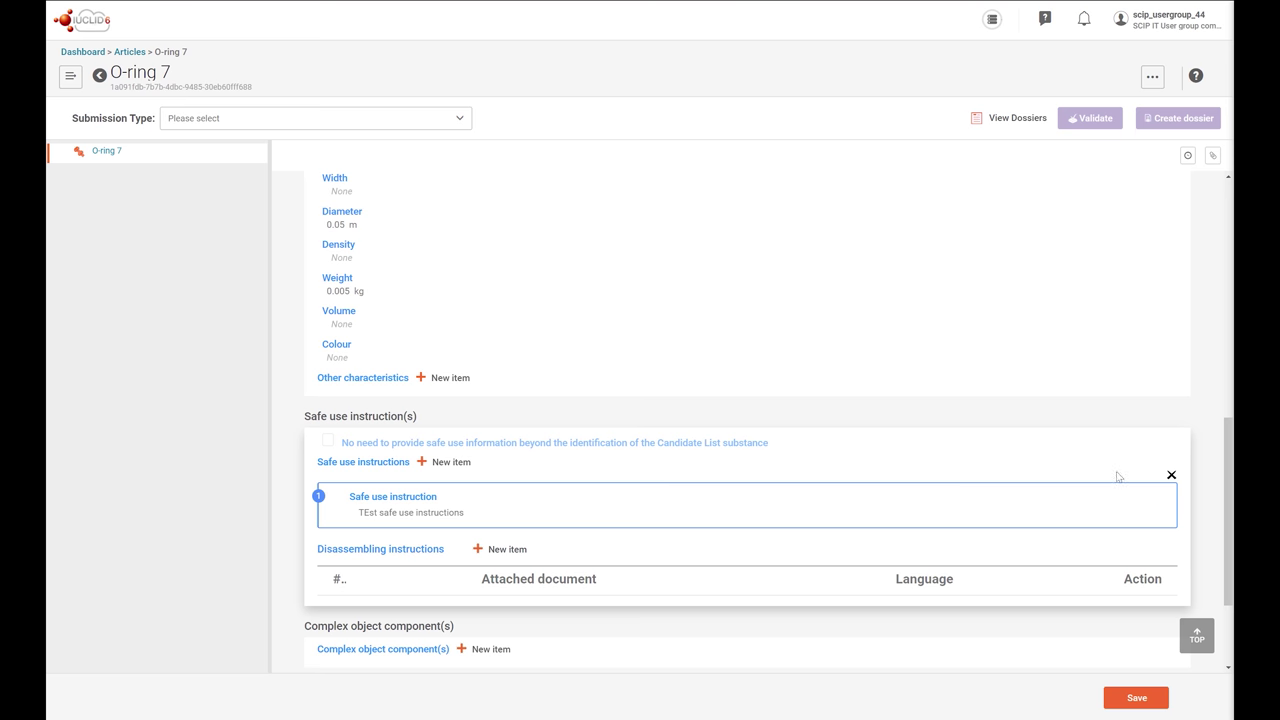
left_click(1171, 476)
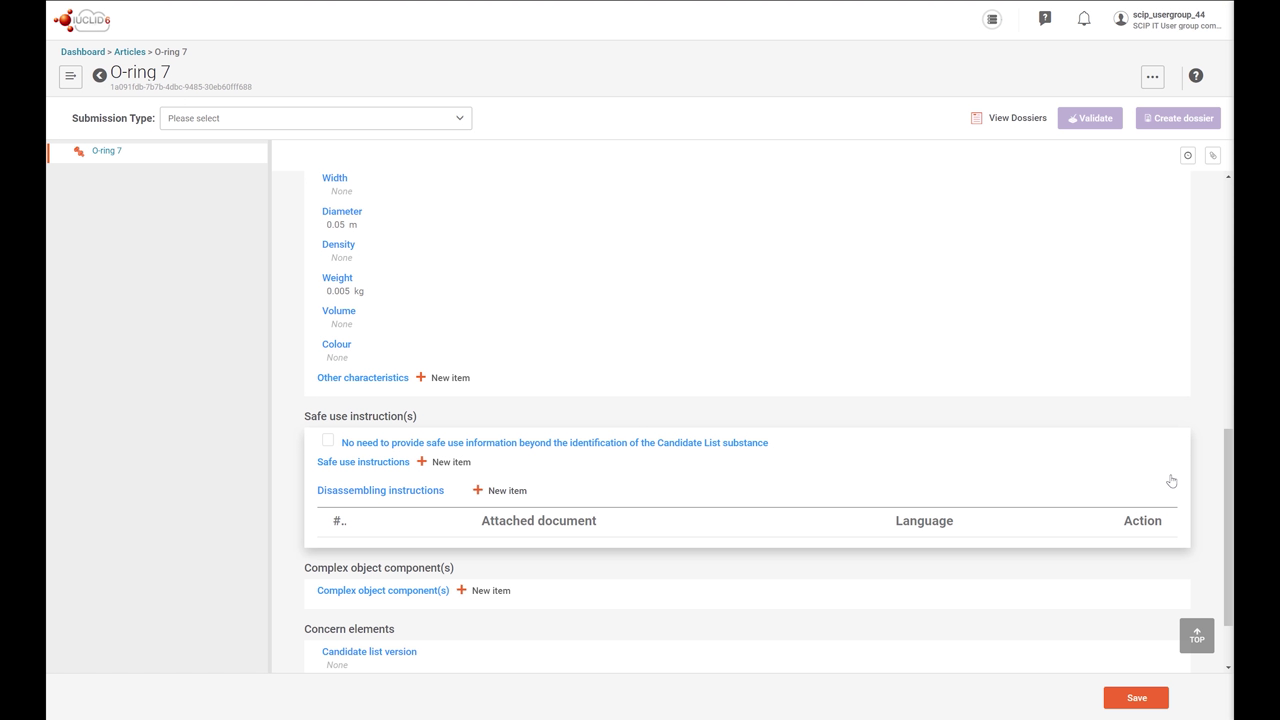
Step: Declare no need for safe use information beyond identification of the Candidate List substance, and set the candidate list version to 2020/1
left_click(327, 441)
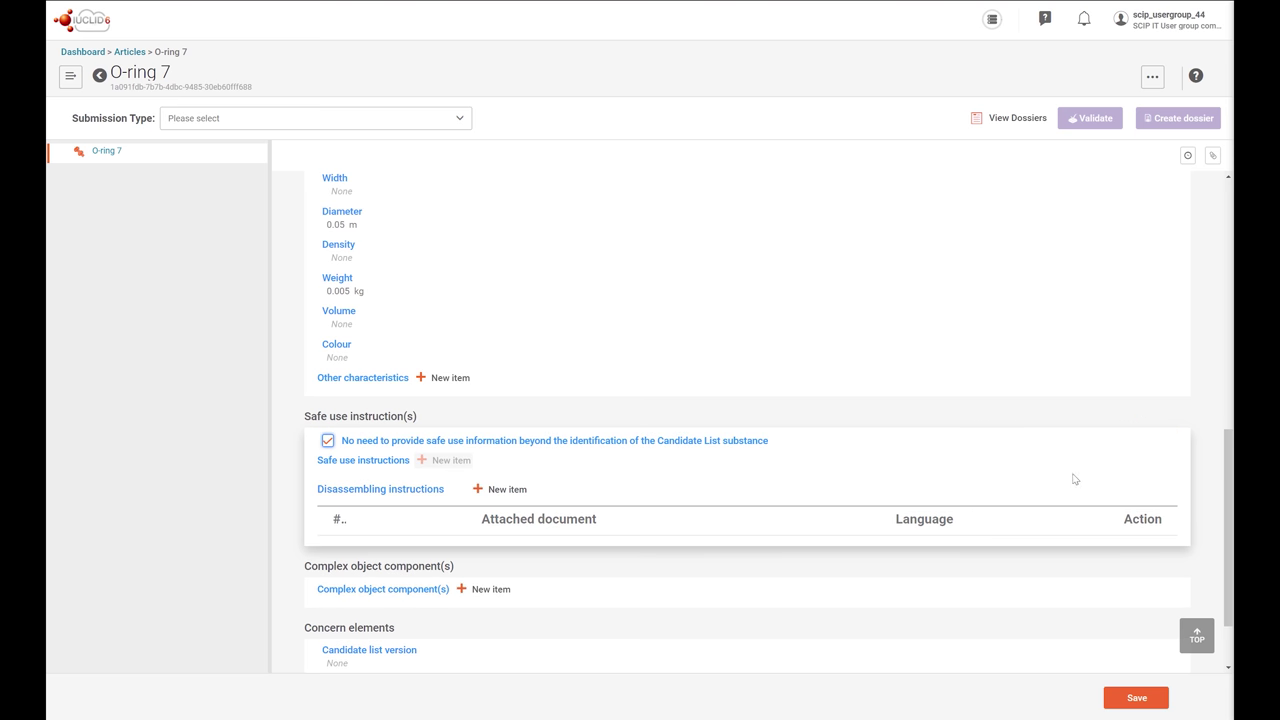
left_click_drag(1228, 488, 1228, 524)
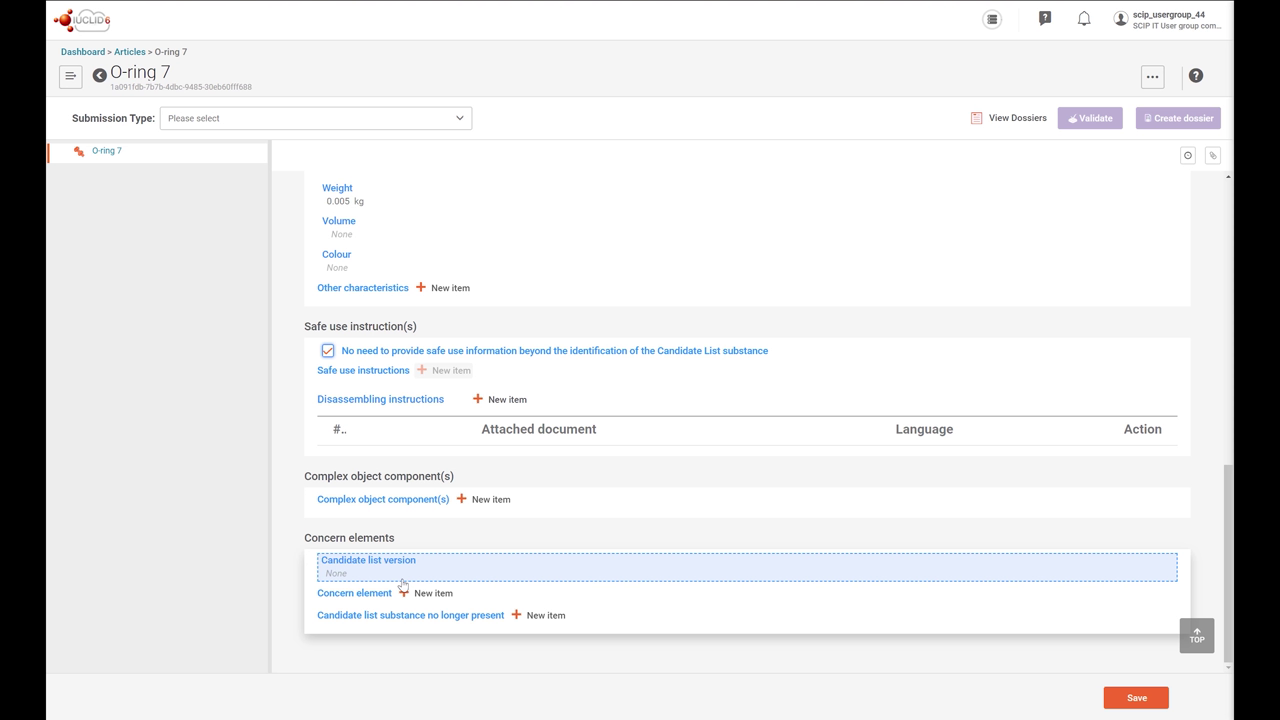
left_click(347, 574)
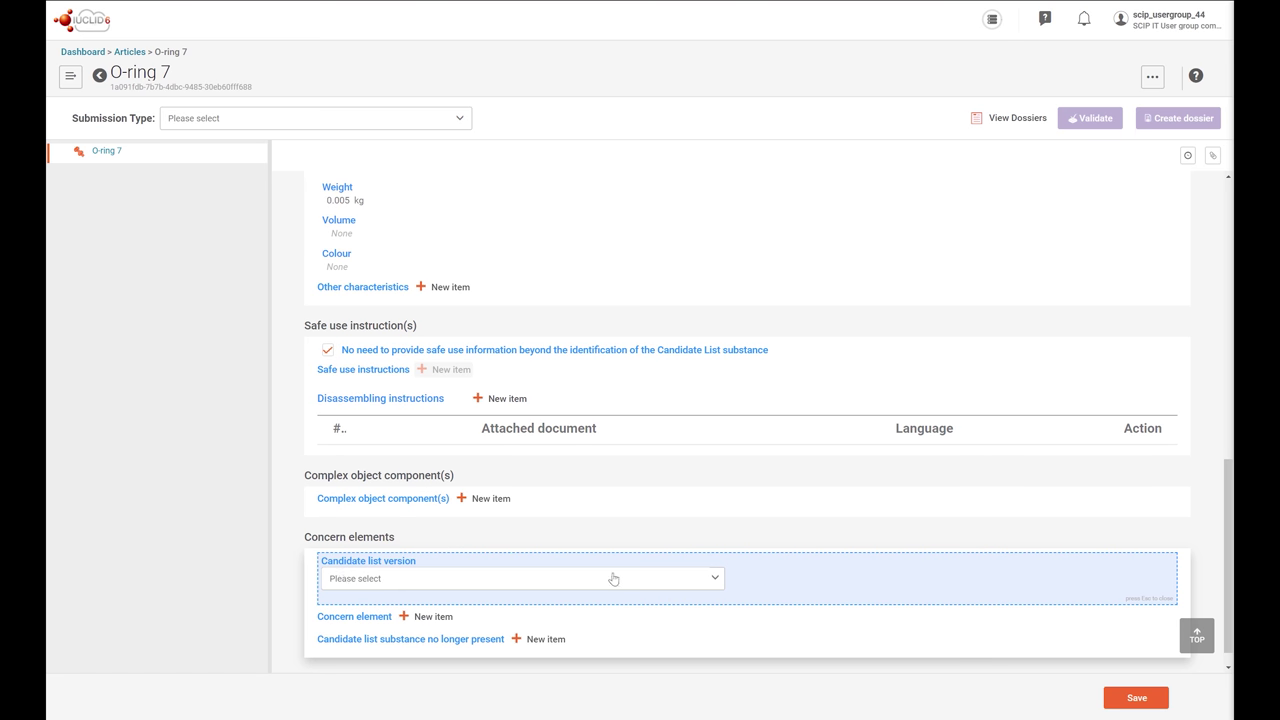
left_click(715, 579)
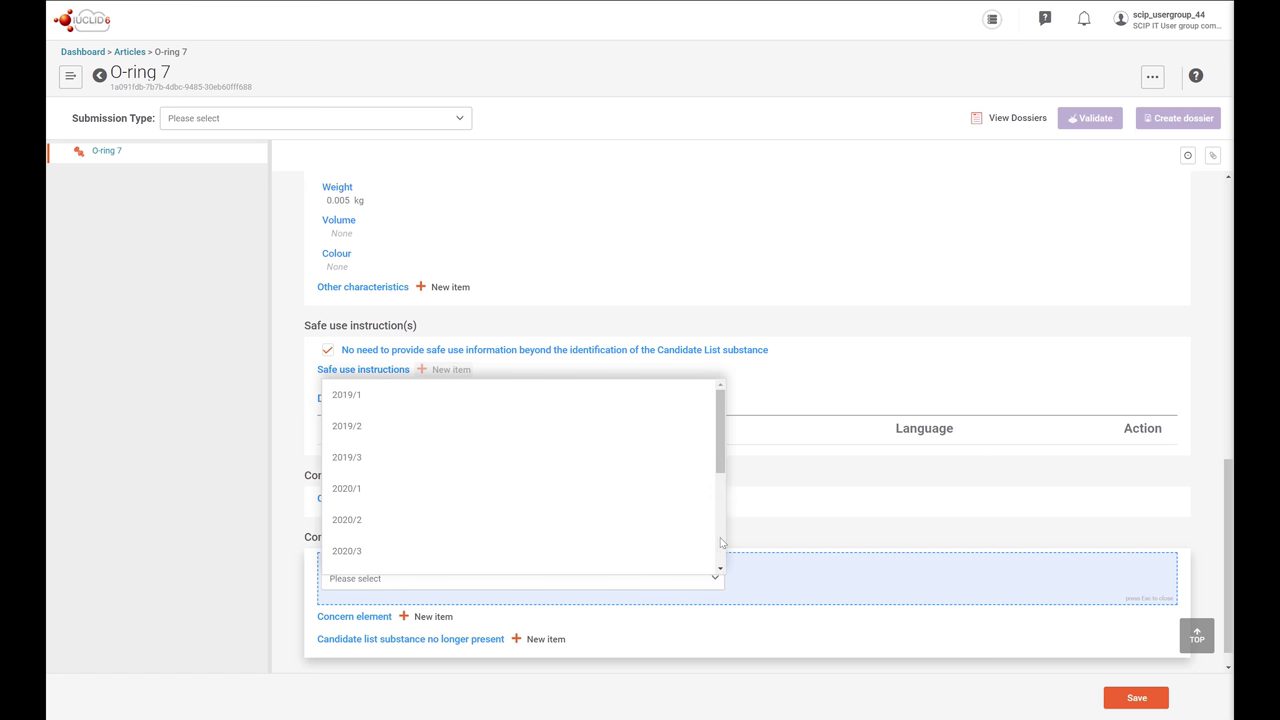
left_click(565, 481)
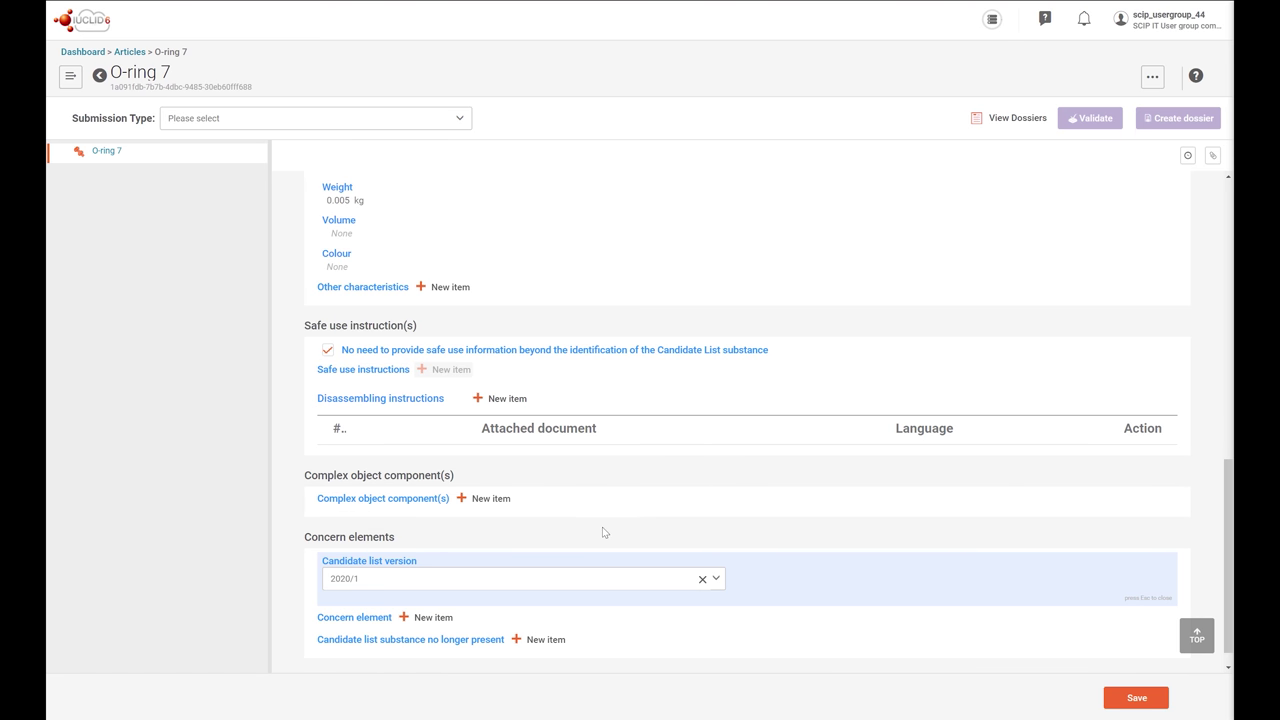
Step: Add a concern element and assign 1,2-Benzenedicarboxylic acid, di-C6-8-branched alkyl esters, C7-rich as its candidate list substance, searching for 276-158
left_click(432, 620)
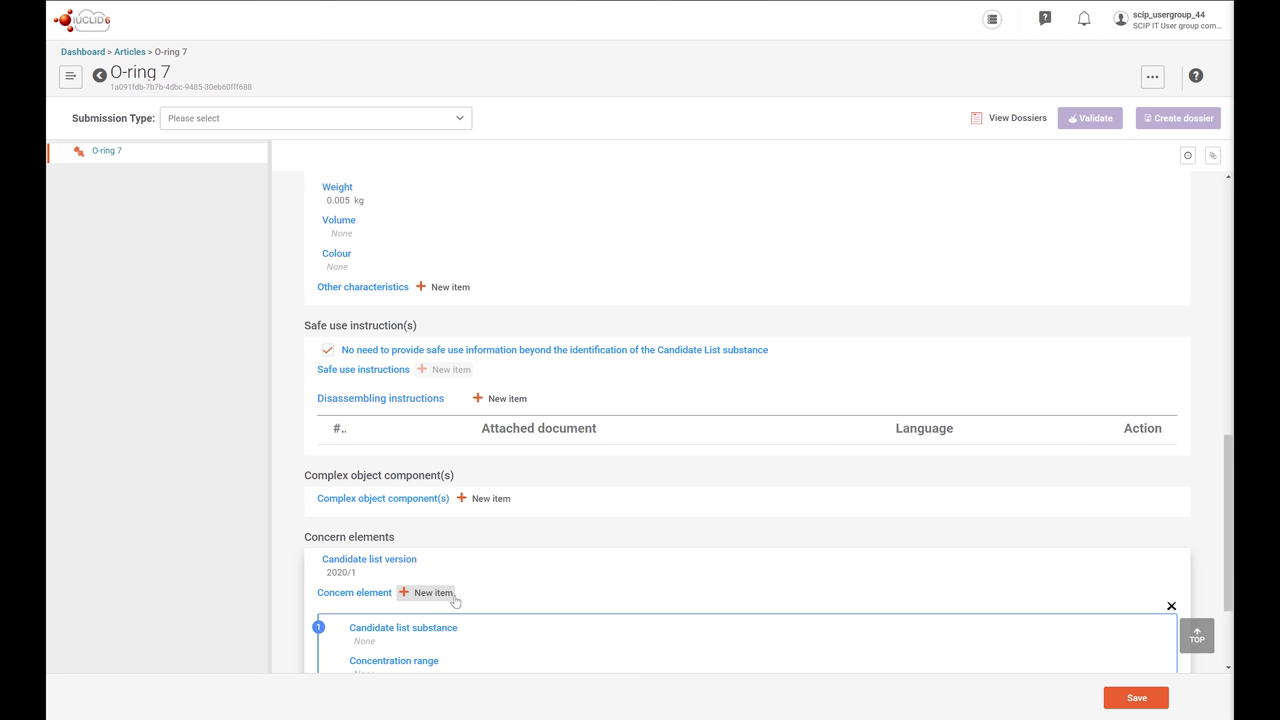
scroll(1230, 497, "down", 3)
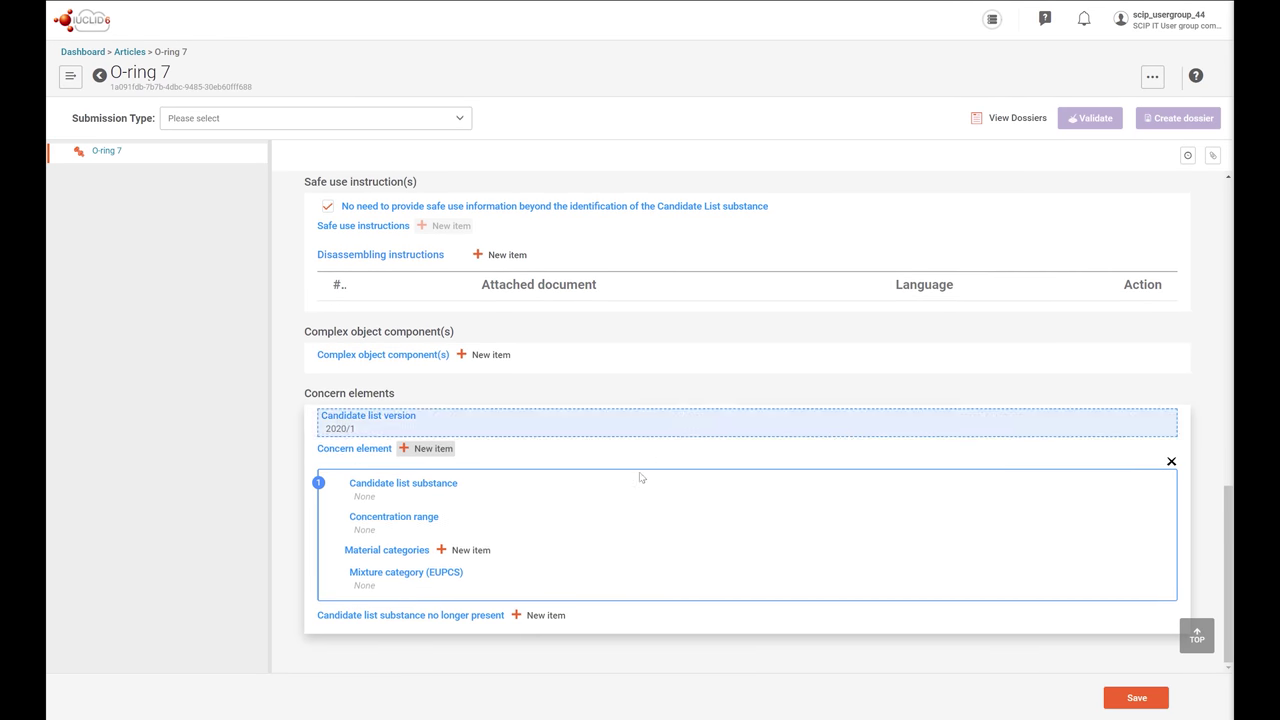
left_click(382, 496)
left_click(382, 497)
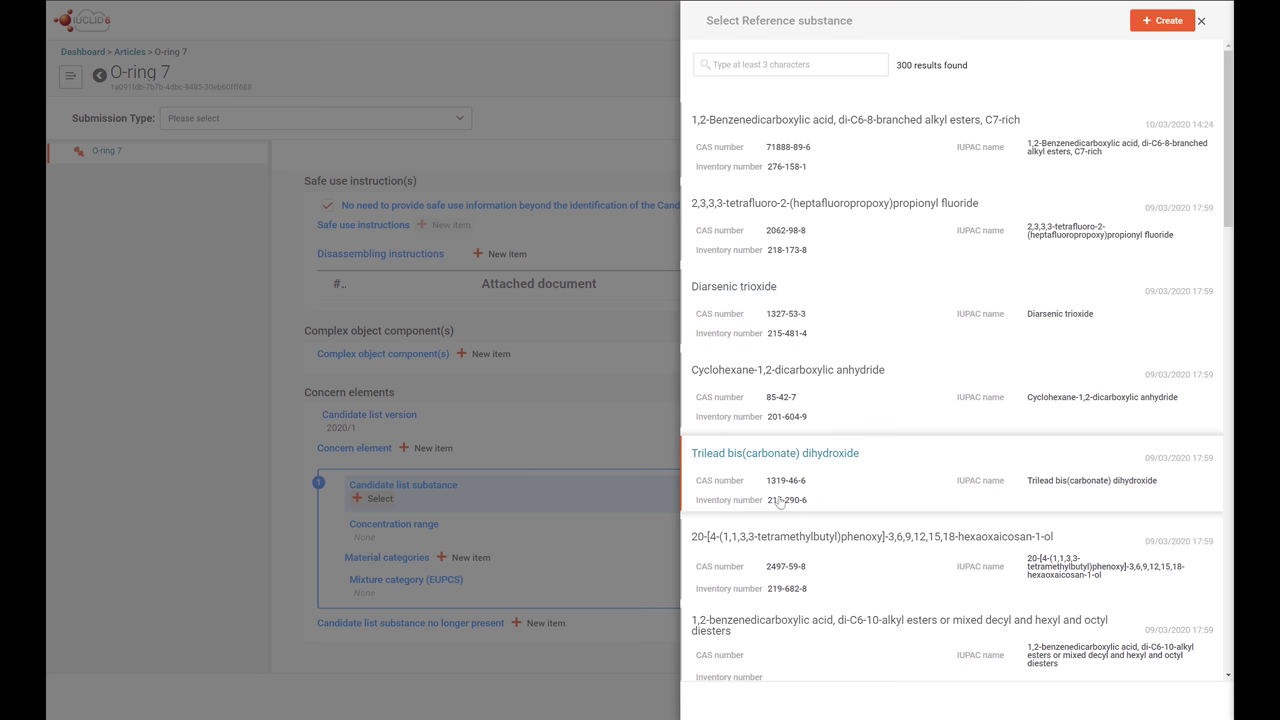
left_click(801, 65)
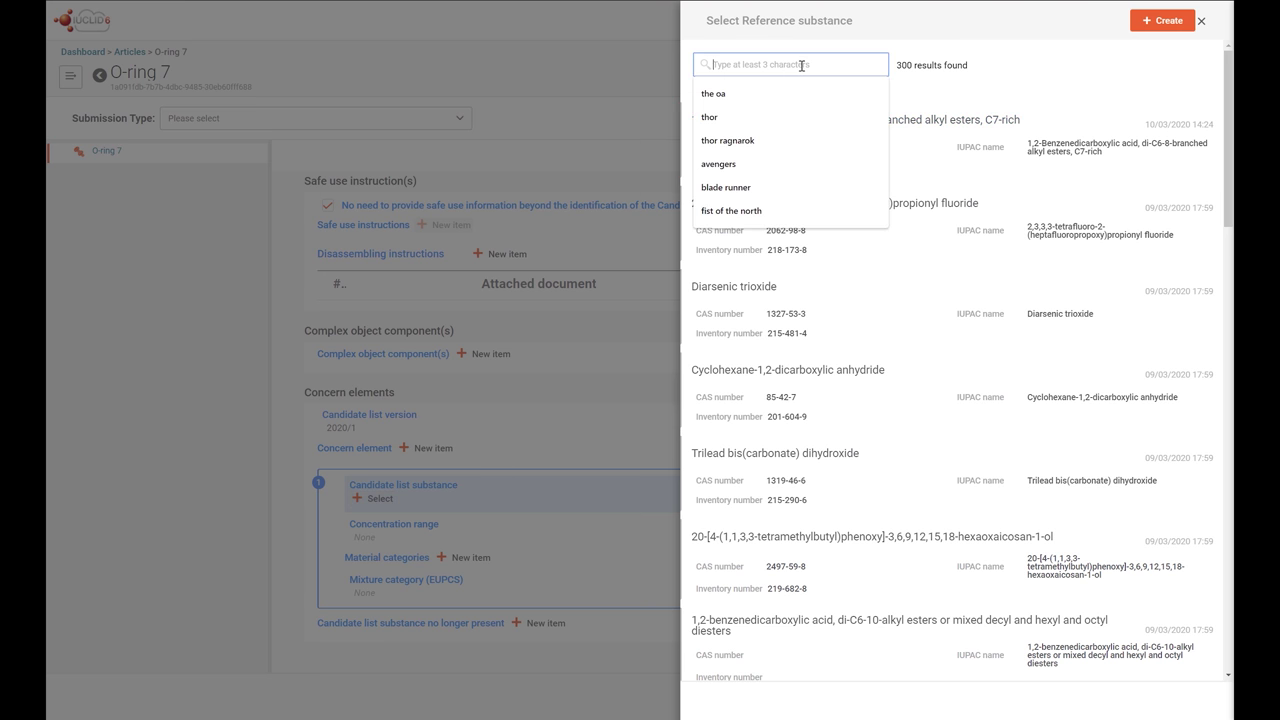
type("27")
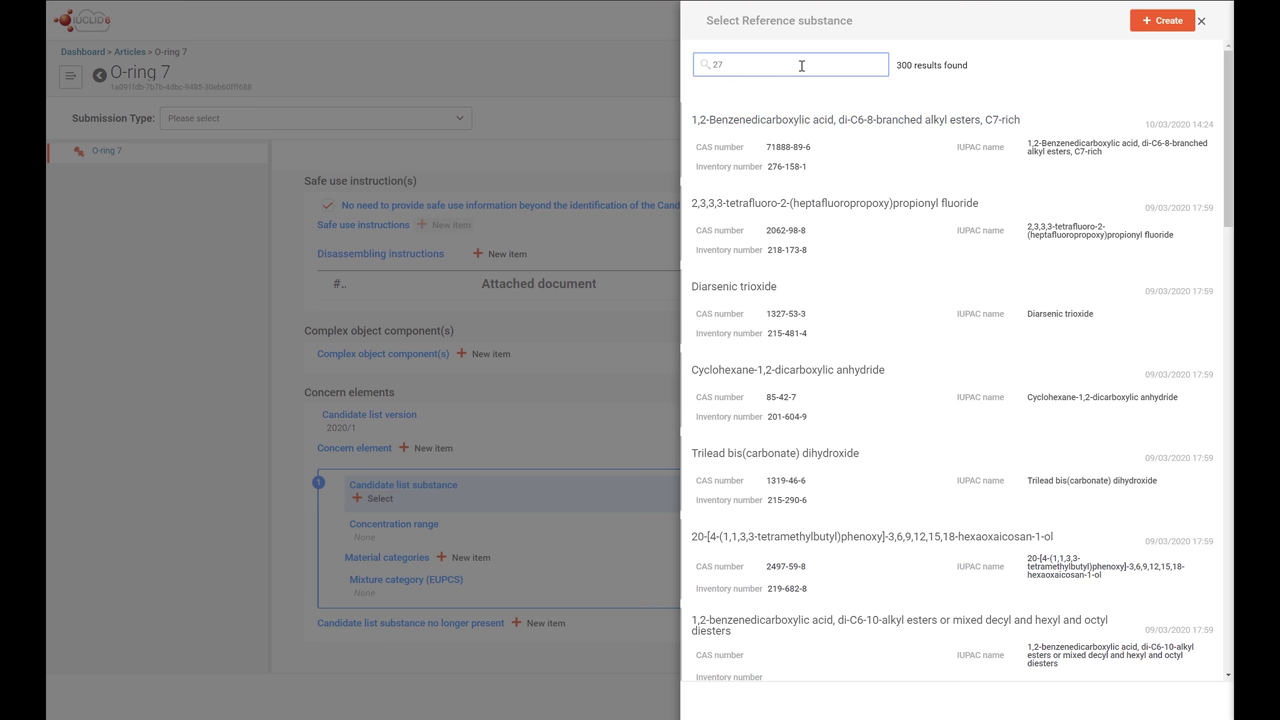
type("6-158")
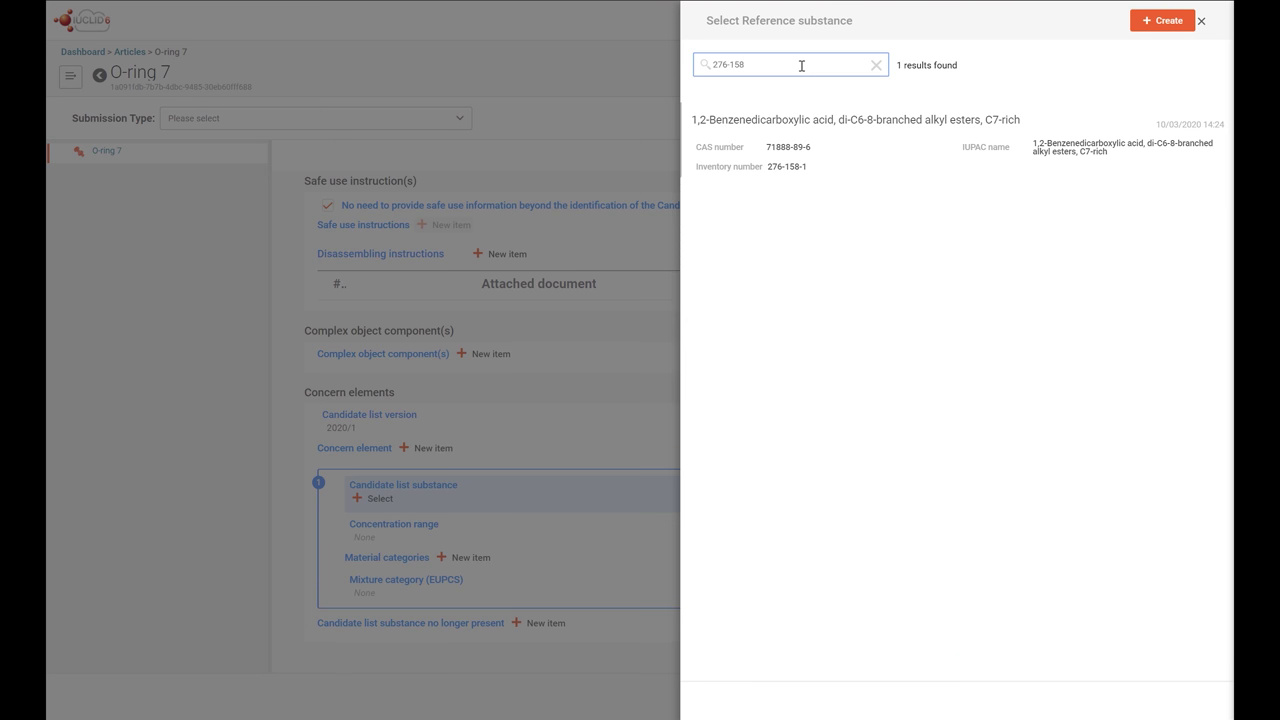
left_click(823, 147)
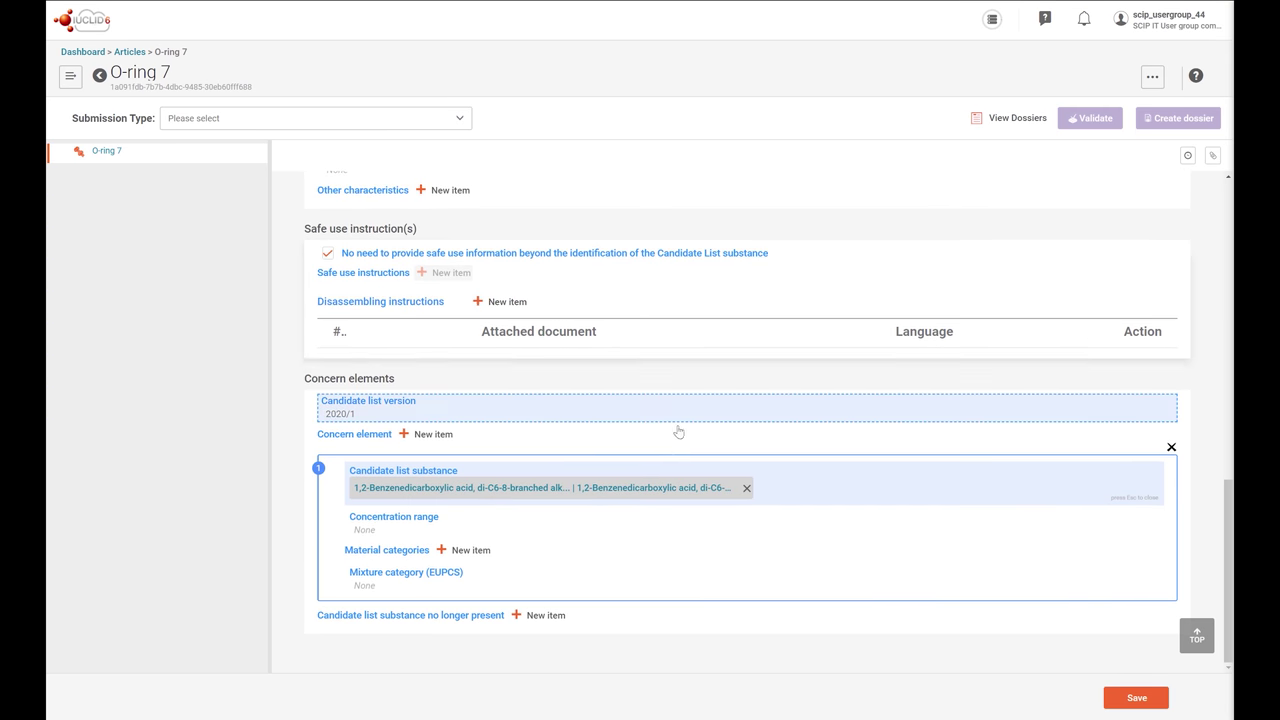
Step: Review the reference substance record linked to the concern element and save it without changes
left_click(580, 490)
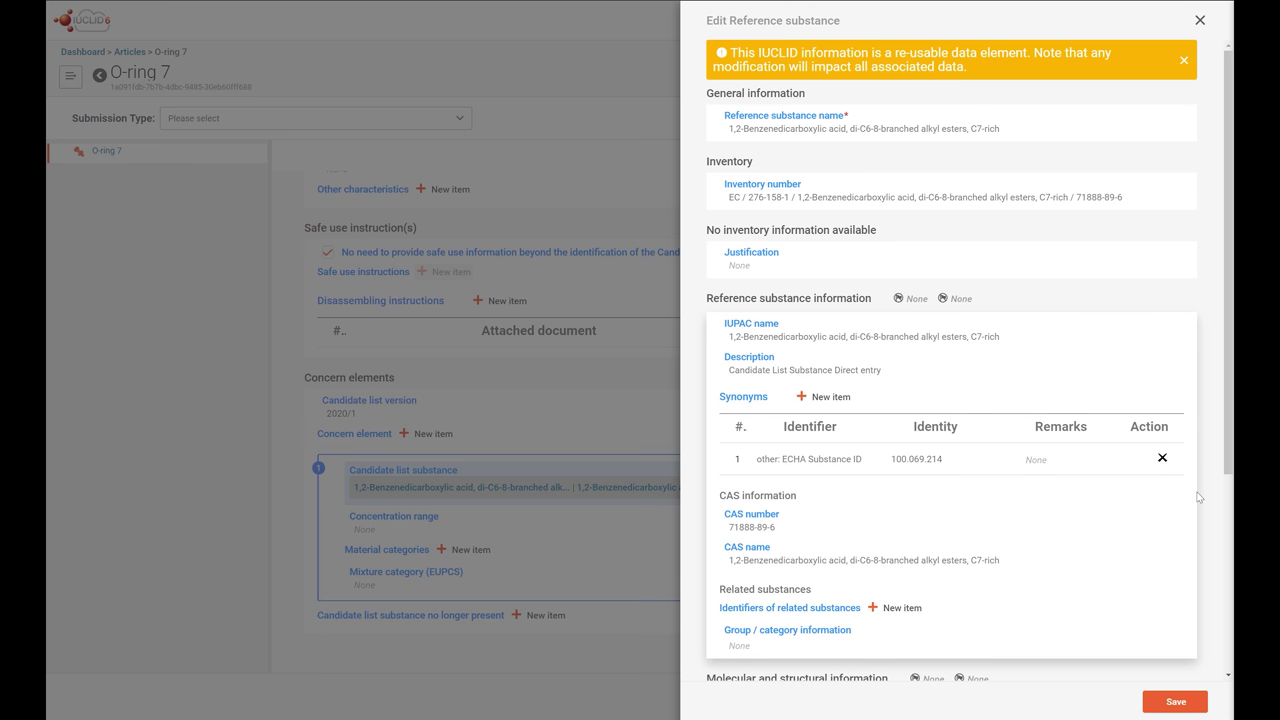
left_click(1170, 702)
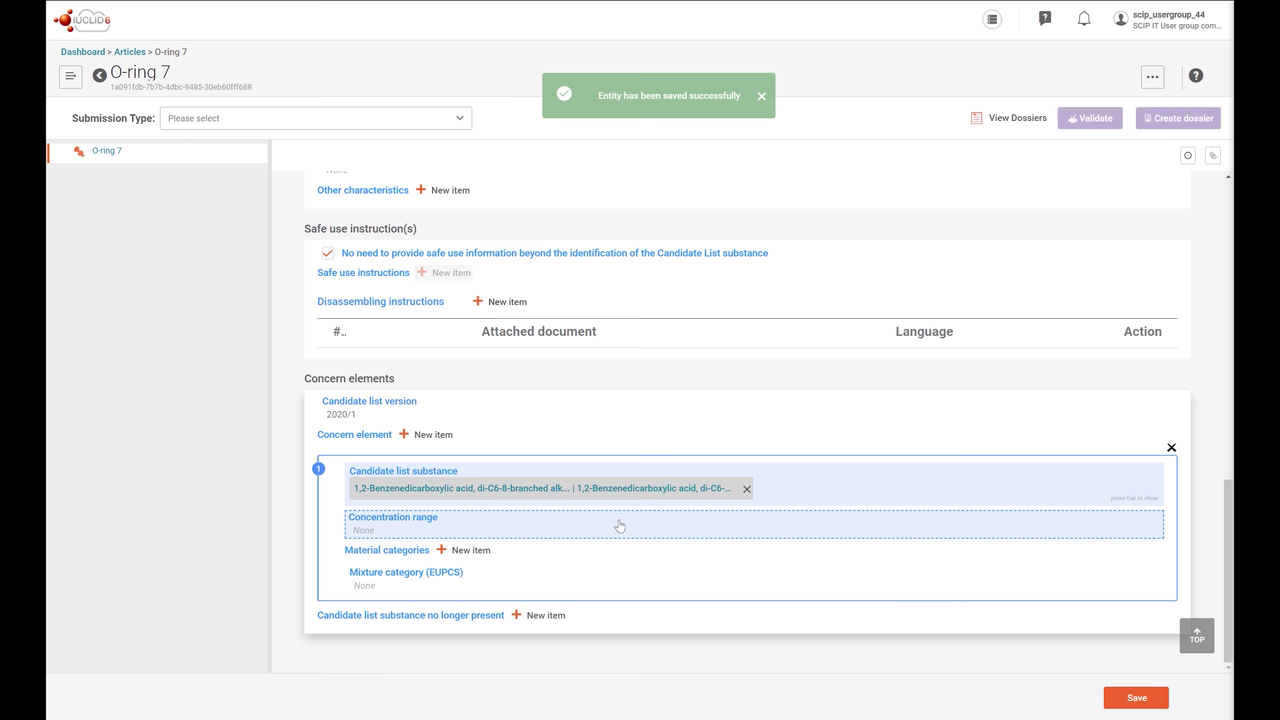
Step: Set the concern element's concentration range to ≥ 1.0% w/w and < 10.0% w/w
left_click(394, 529)
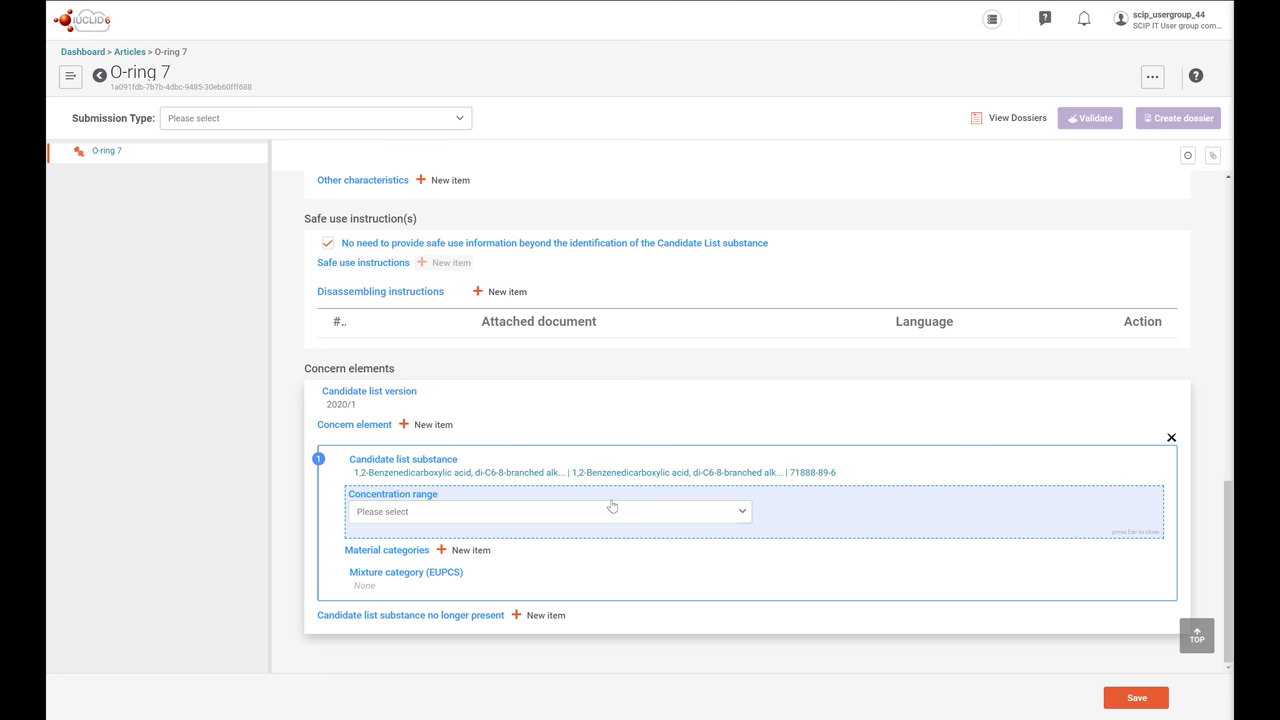
left_click(741, 514)
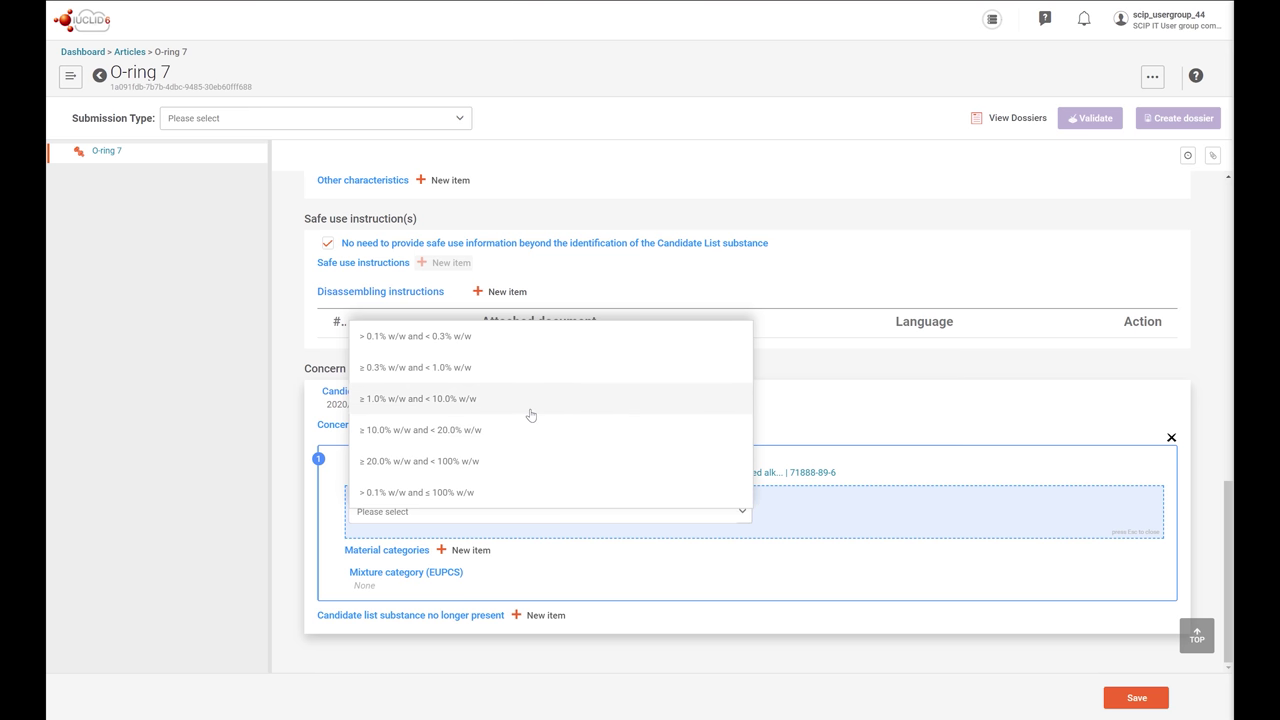
left_click(445, 410)
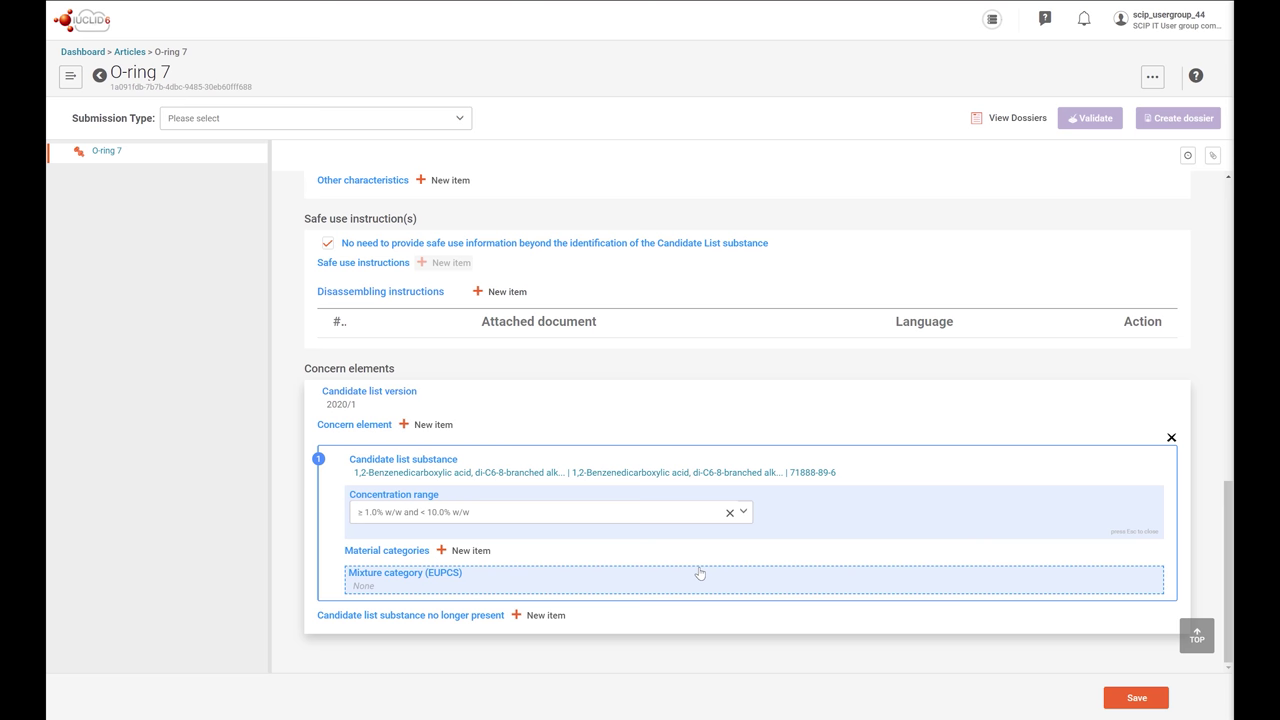
Step: Add a material category entry set to rubber and elastomers > ethylene-propylene-non-conjugated diene rubber (epdm), filtering the choices by "rubber and elastomer"
left_click(457, 552)
left_click(463, 550)
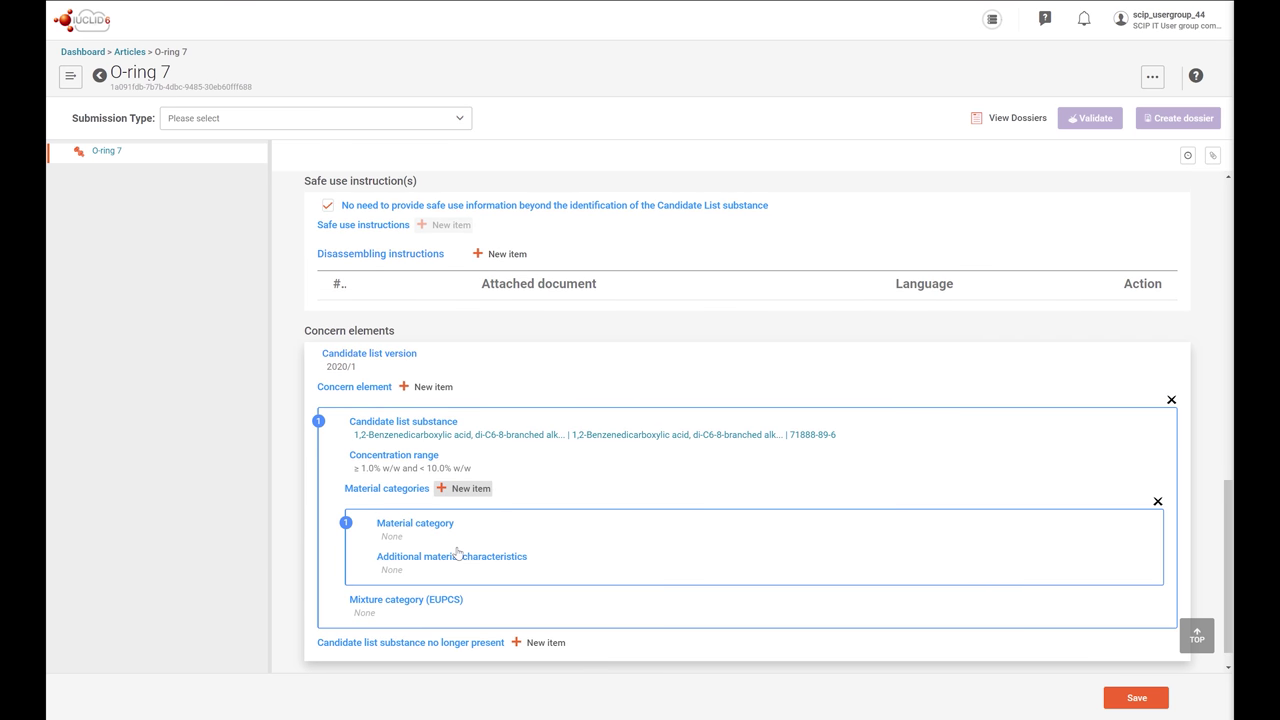
left_click(386, 532)
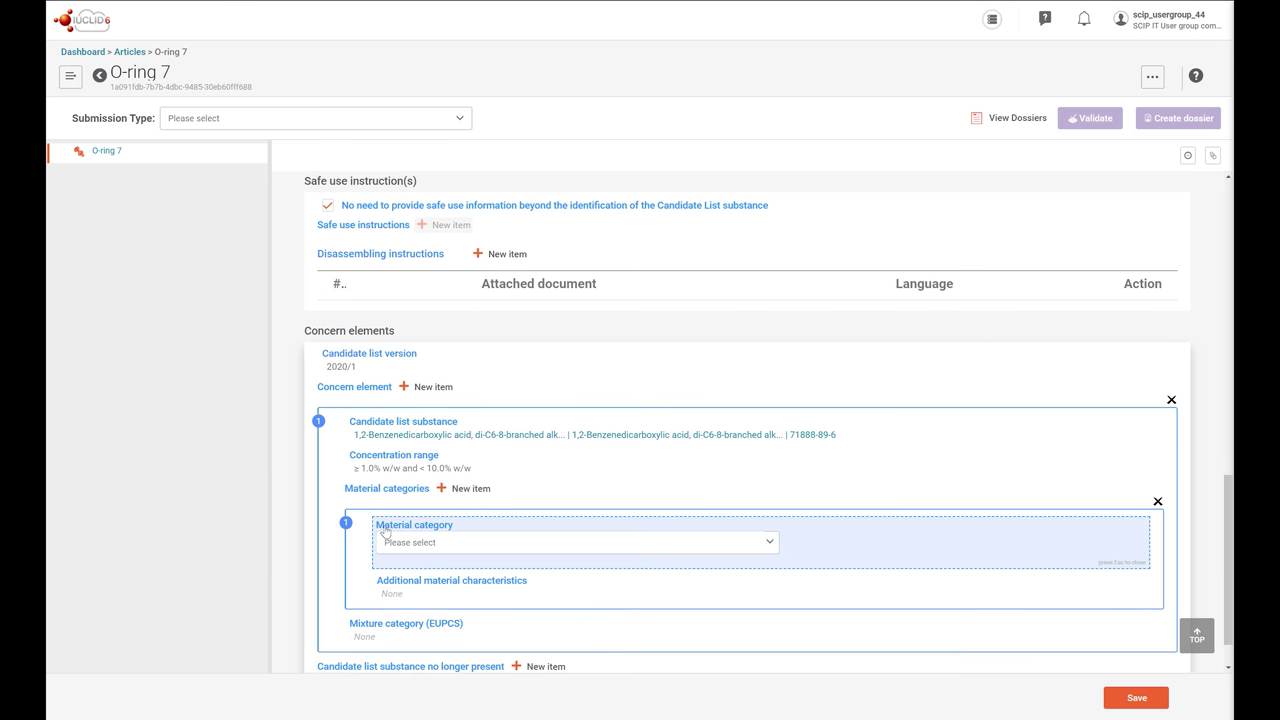
left_click(415, 546)
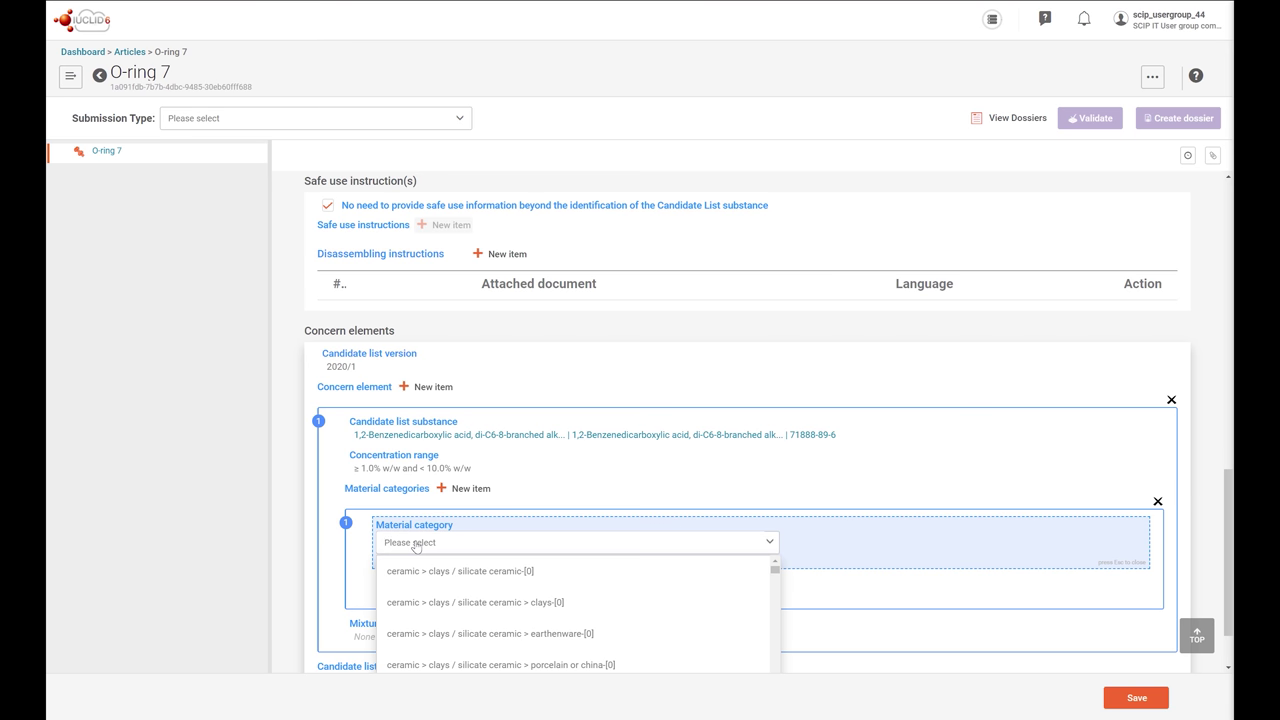
type("rub")
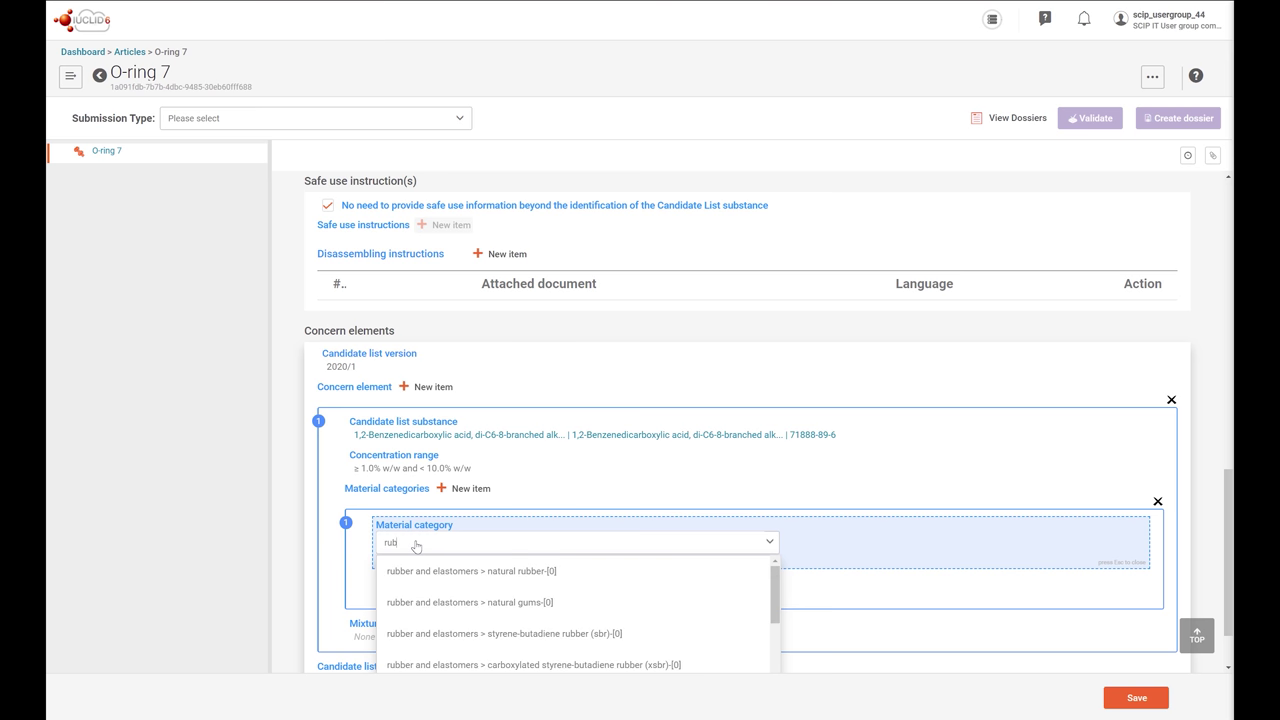
type("ber and elastomer")
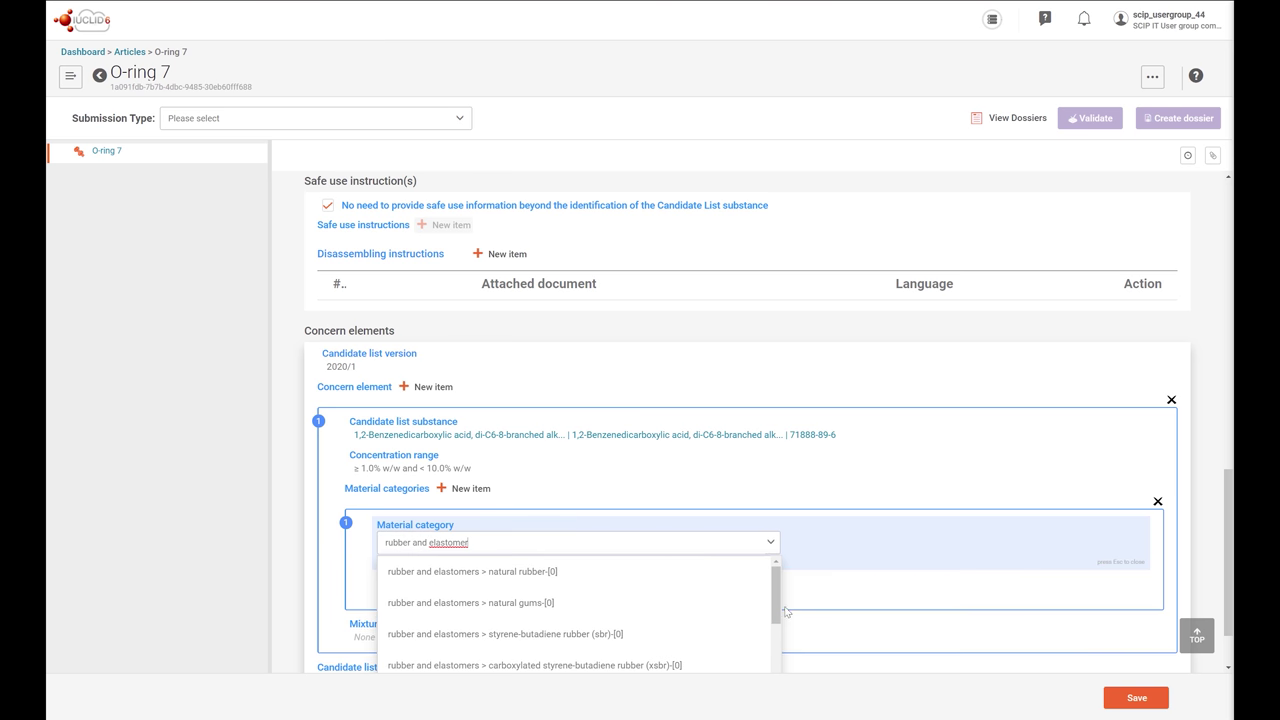
left_click_drag(778, 607, 764, 707)
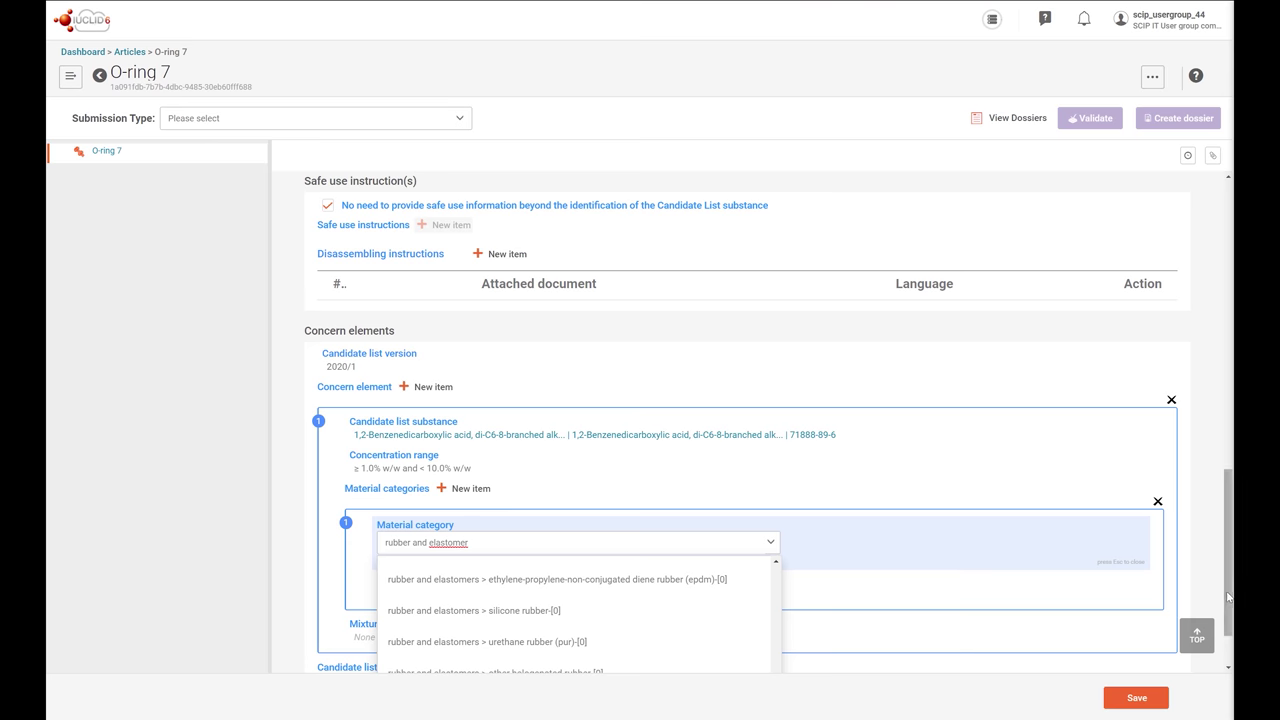
scroll(1228, 645, "down", 2)
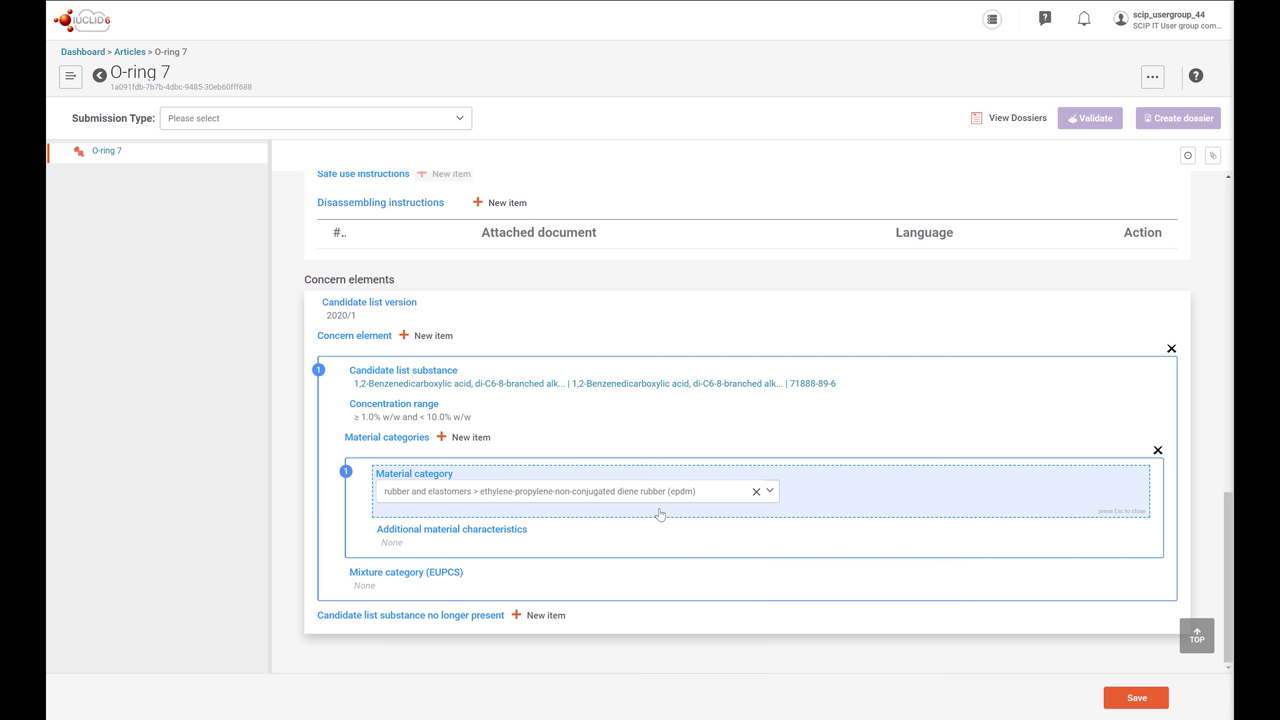
Step: Set the material category entry's additional material characteristics to vulcanised (other), filtering the choices by "vul"
left_click(426, 540)
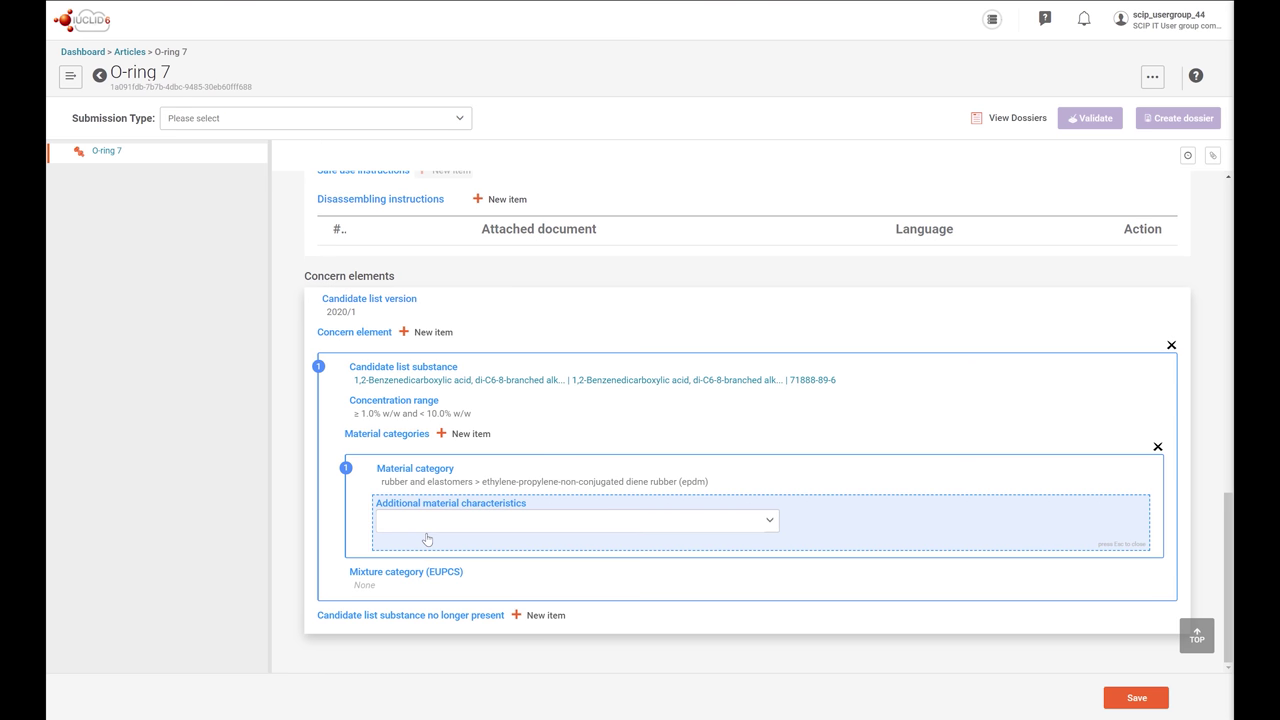
left_click(767, 520)
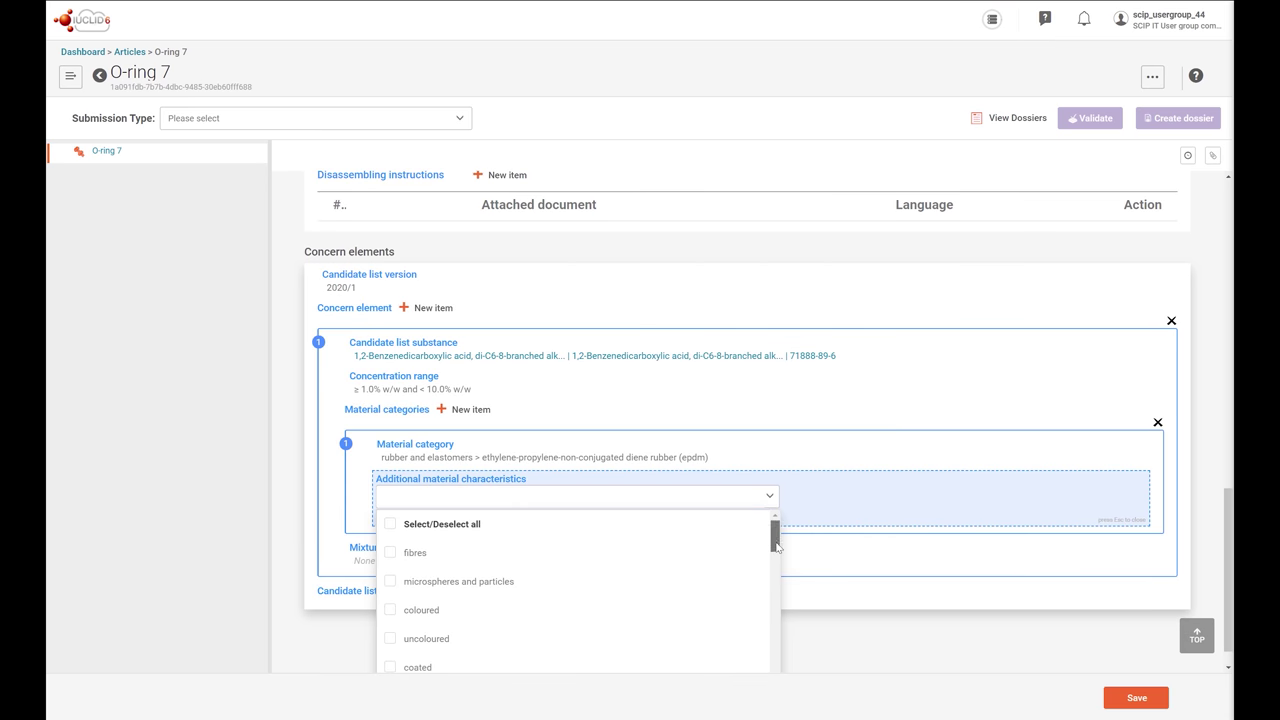
scroll(776, 546, "down", 3)
scroll(776, 546, "up", 2)
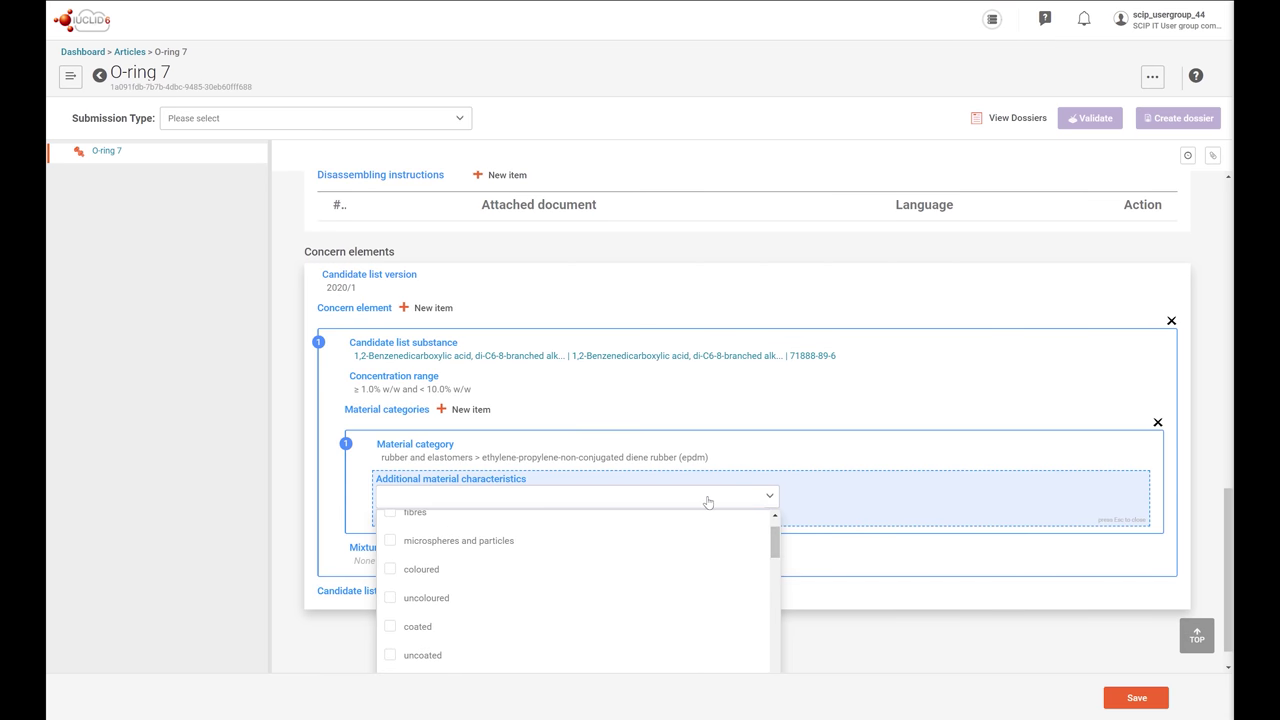
type("vul")
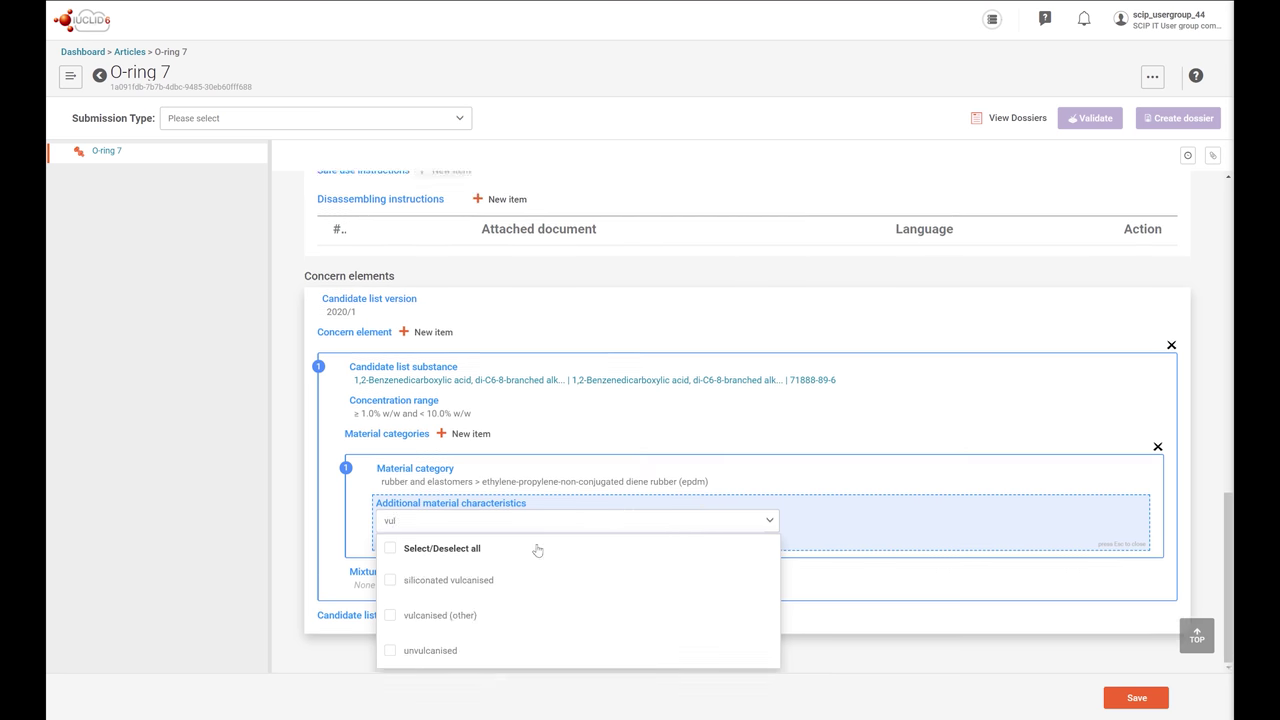
left_click(449, 615)
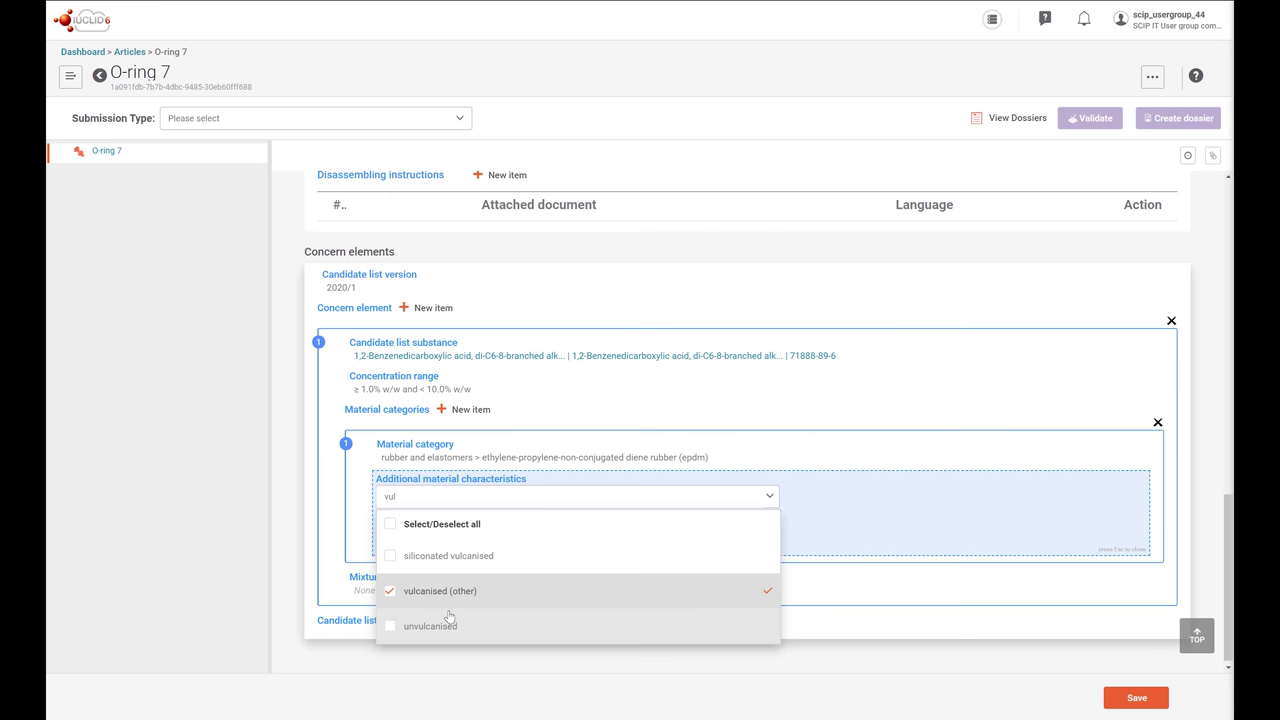
left_click(886, 530)
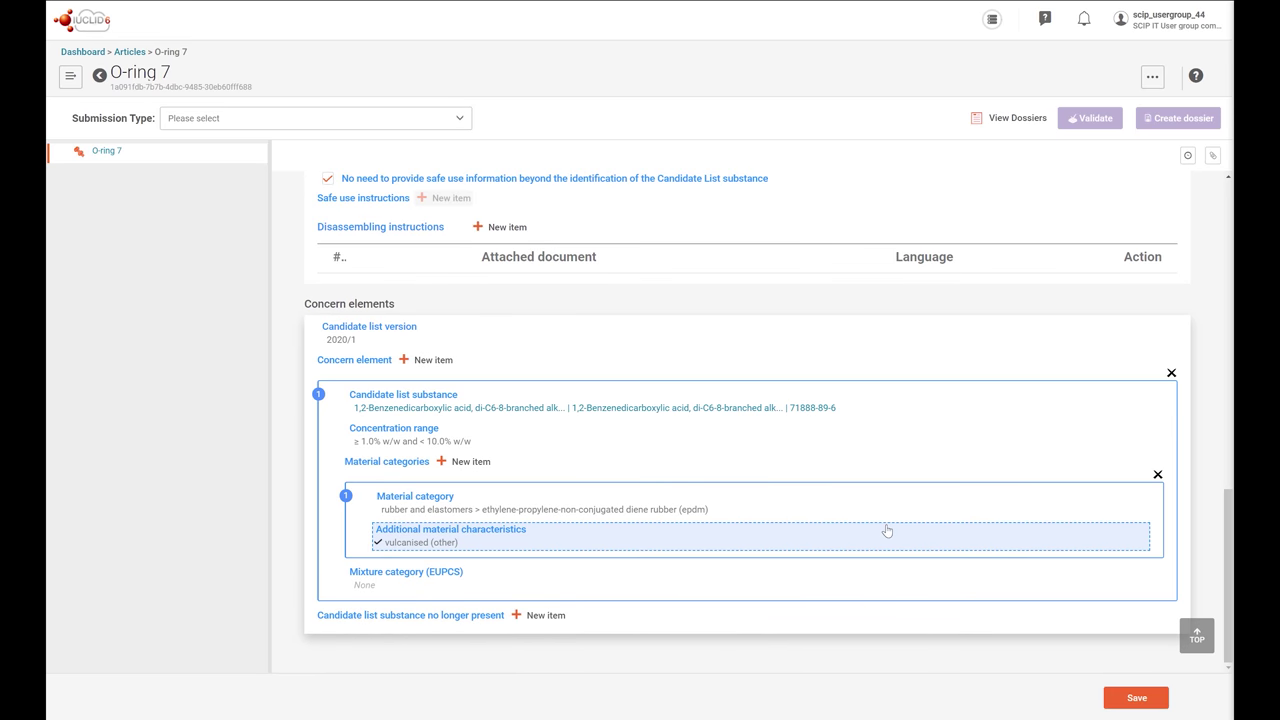
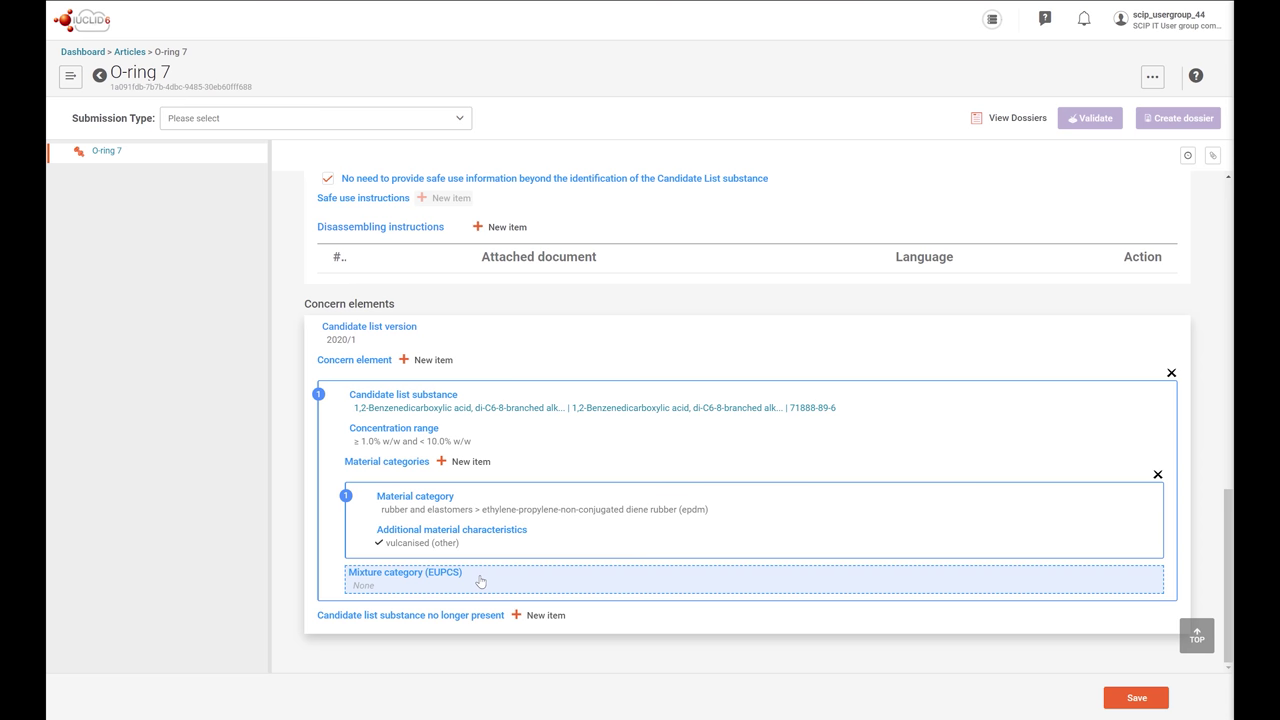
Step: Look at the mixture category (EUPCS) choices for the concern element and close them without selecting any
left_click(427, 585)
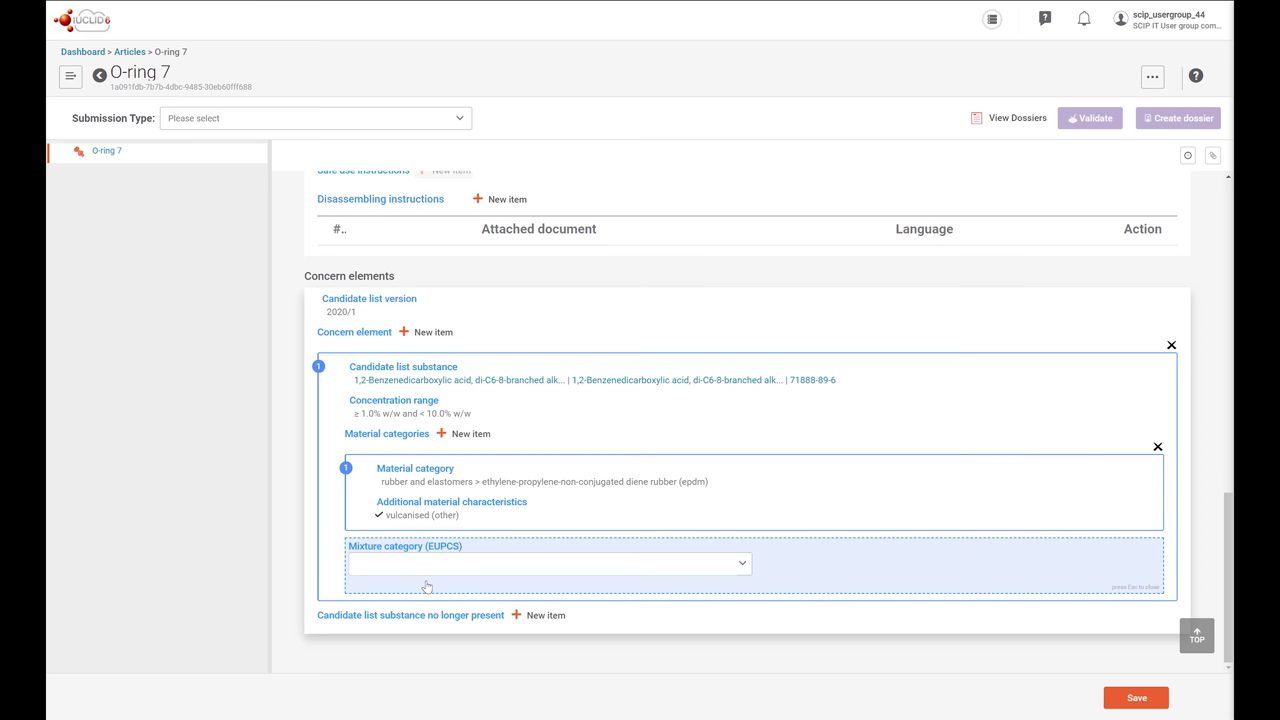
left_click(742, 566)
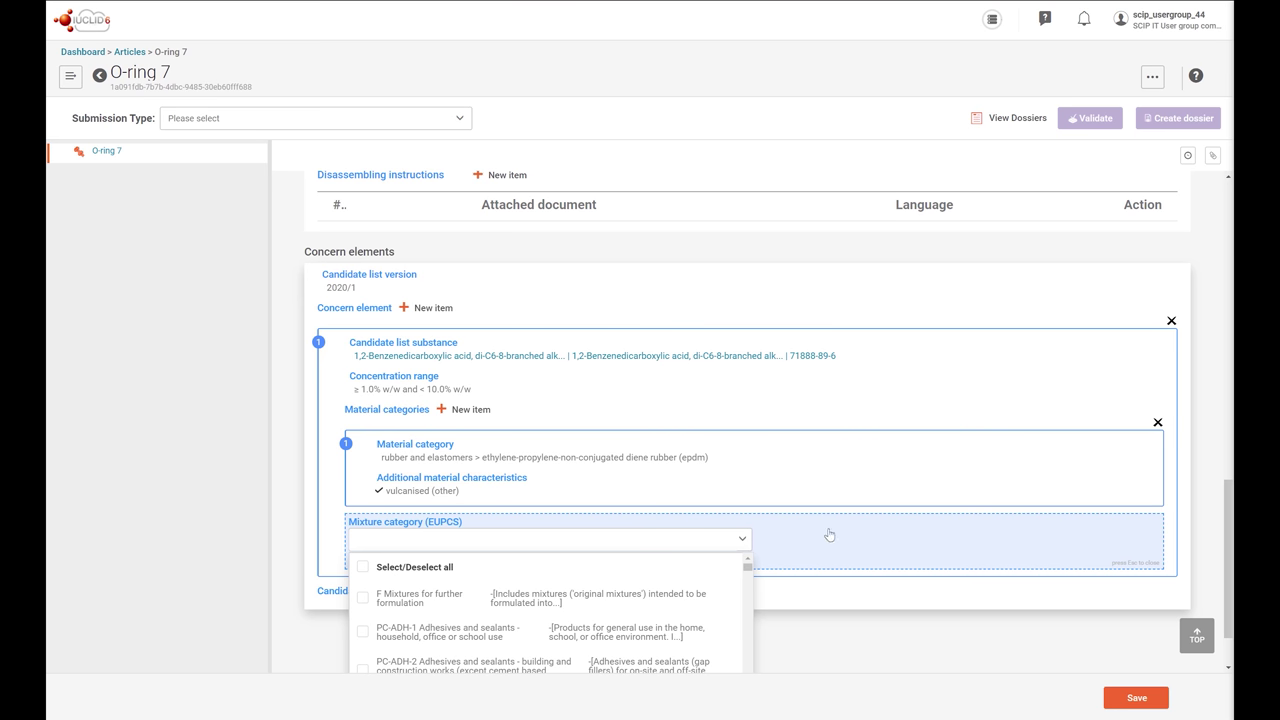
key("Escape")
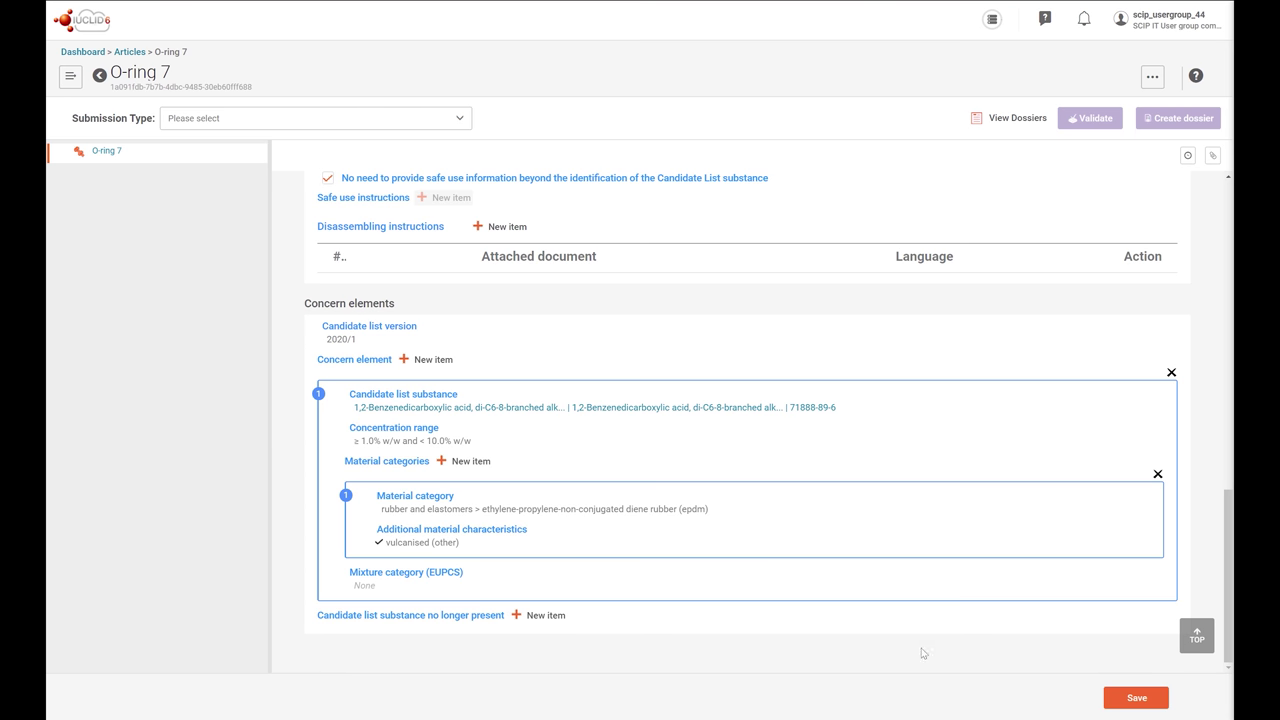
Step: Save the O-ring 7 dataset and look at its export options
left_click(1140, 699)
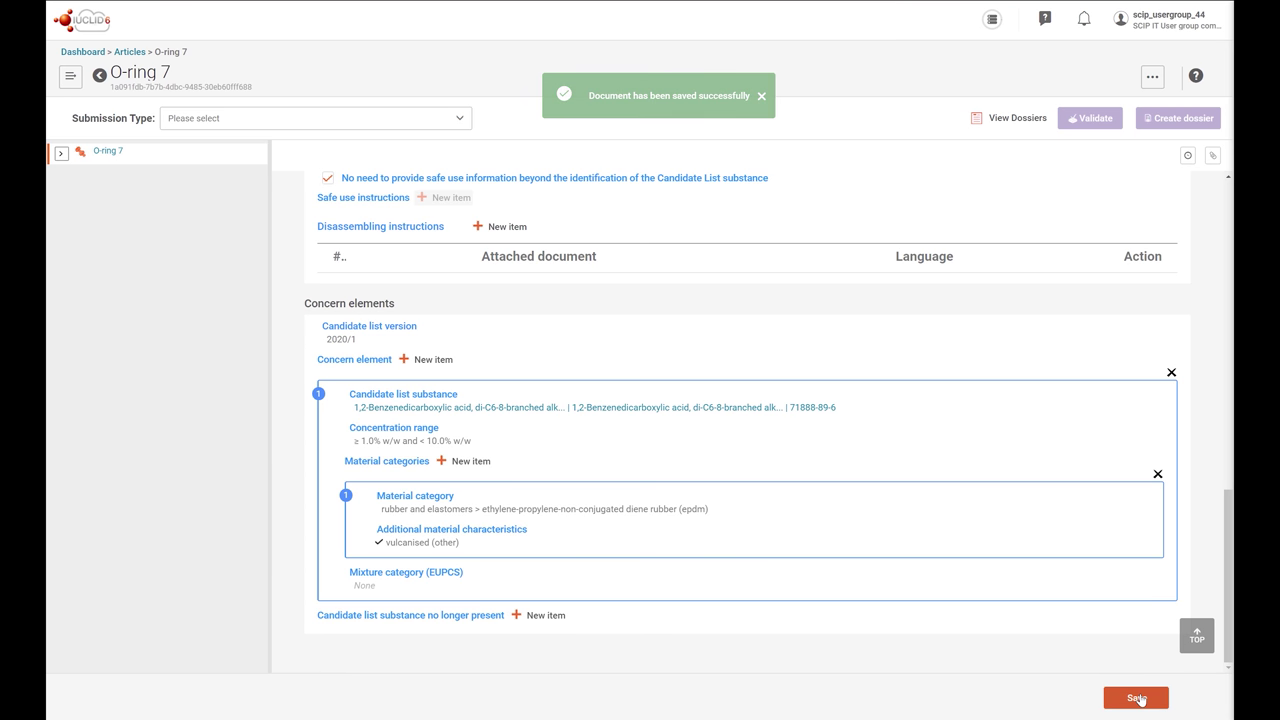
left_click(760, 97)
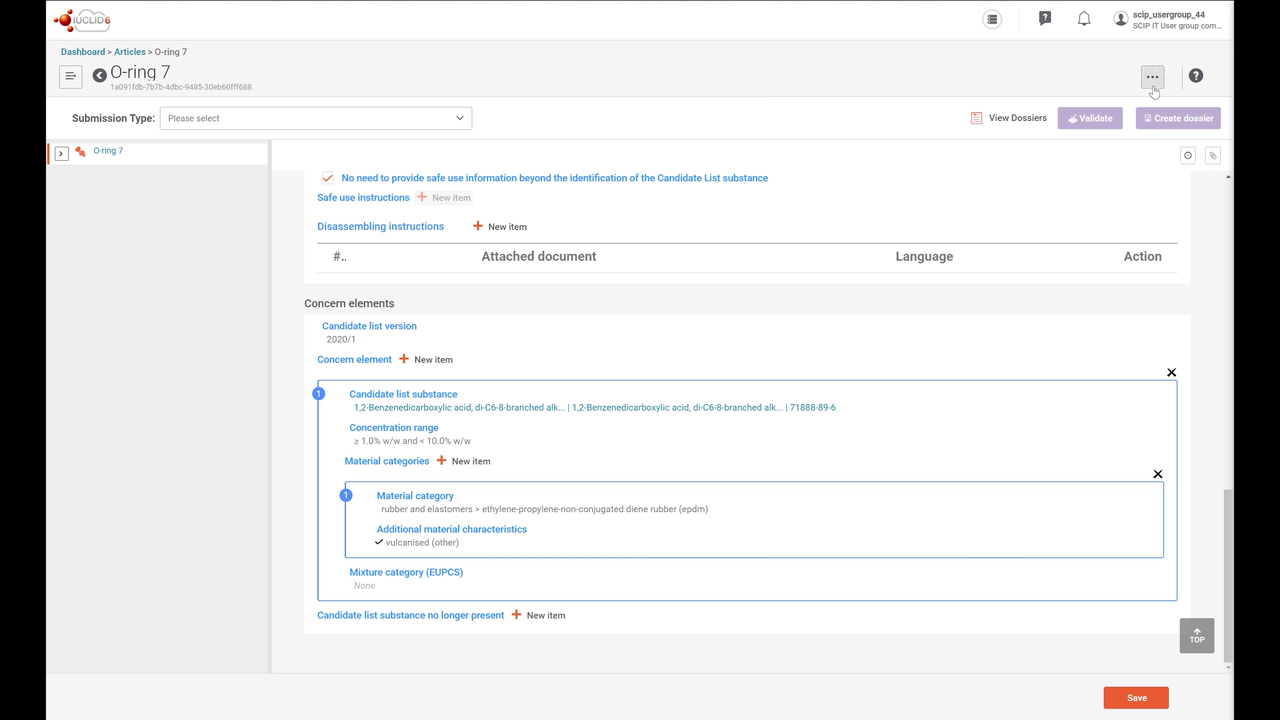
left_click(1153, 80)
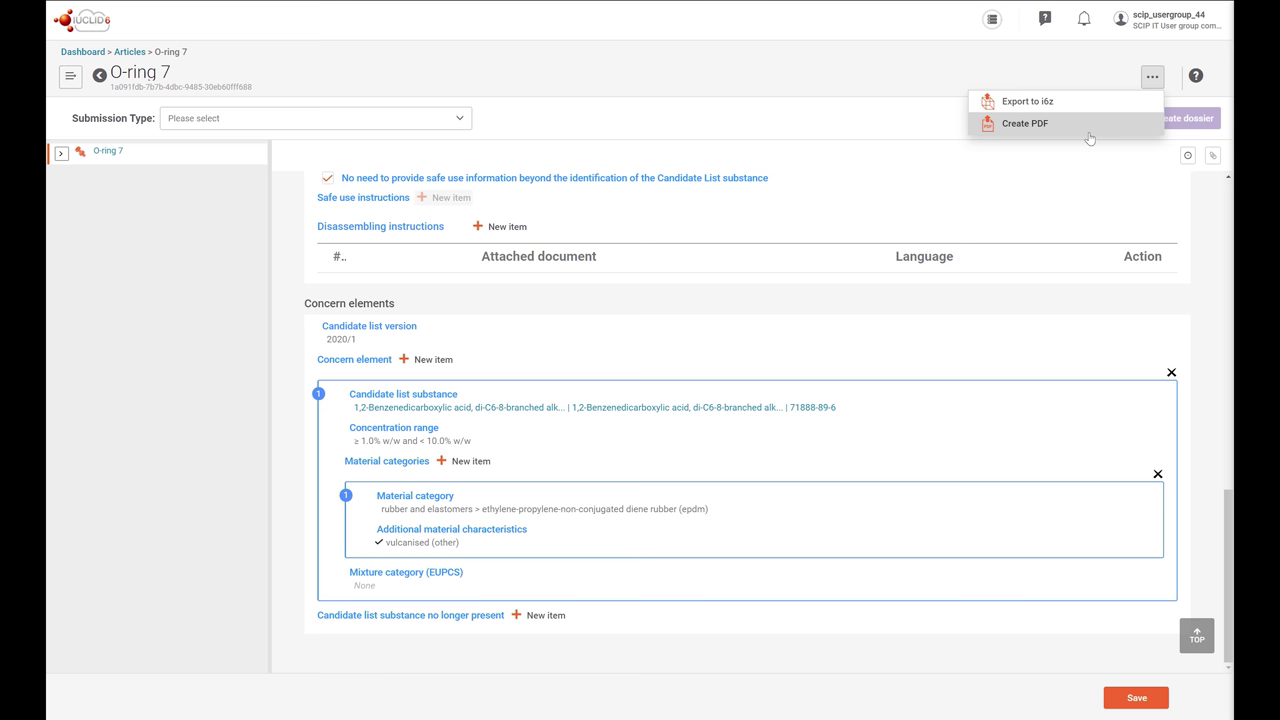
left_click(1155, 78)
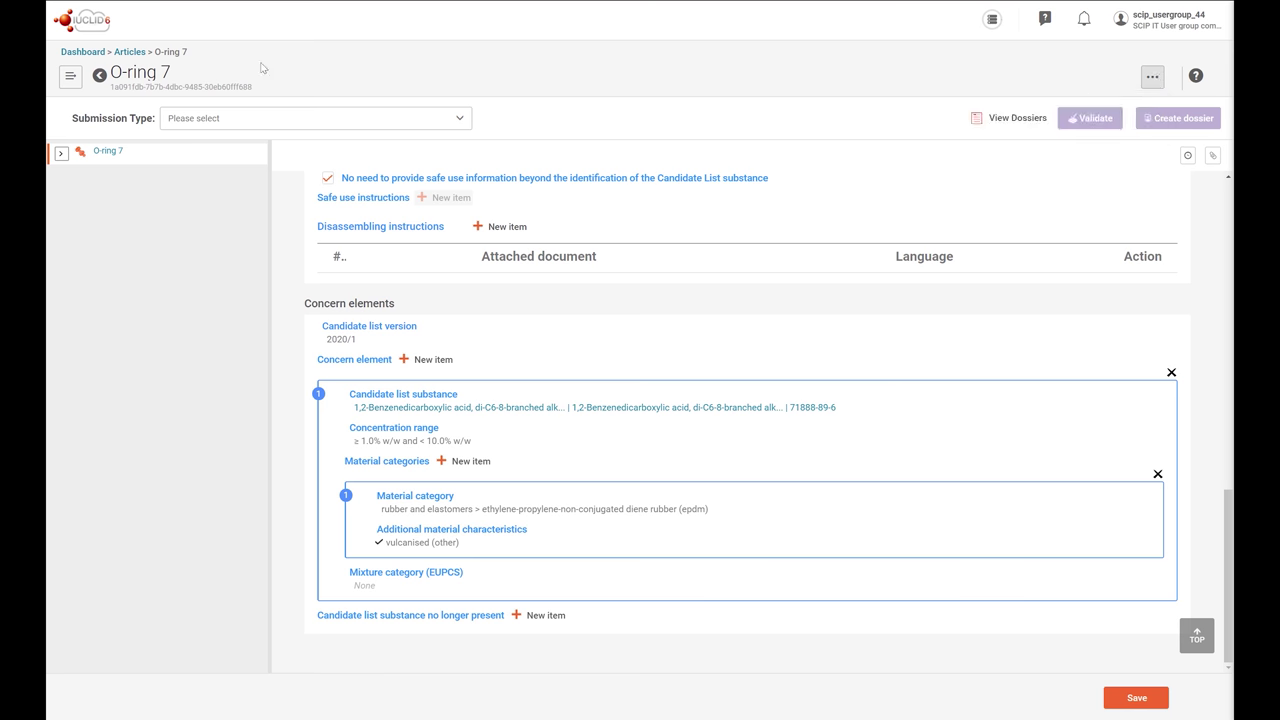
Step: Clone the O-ring 7 article under the name O-ring 8 from the articles list and open the clone
left_click(99, 76)
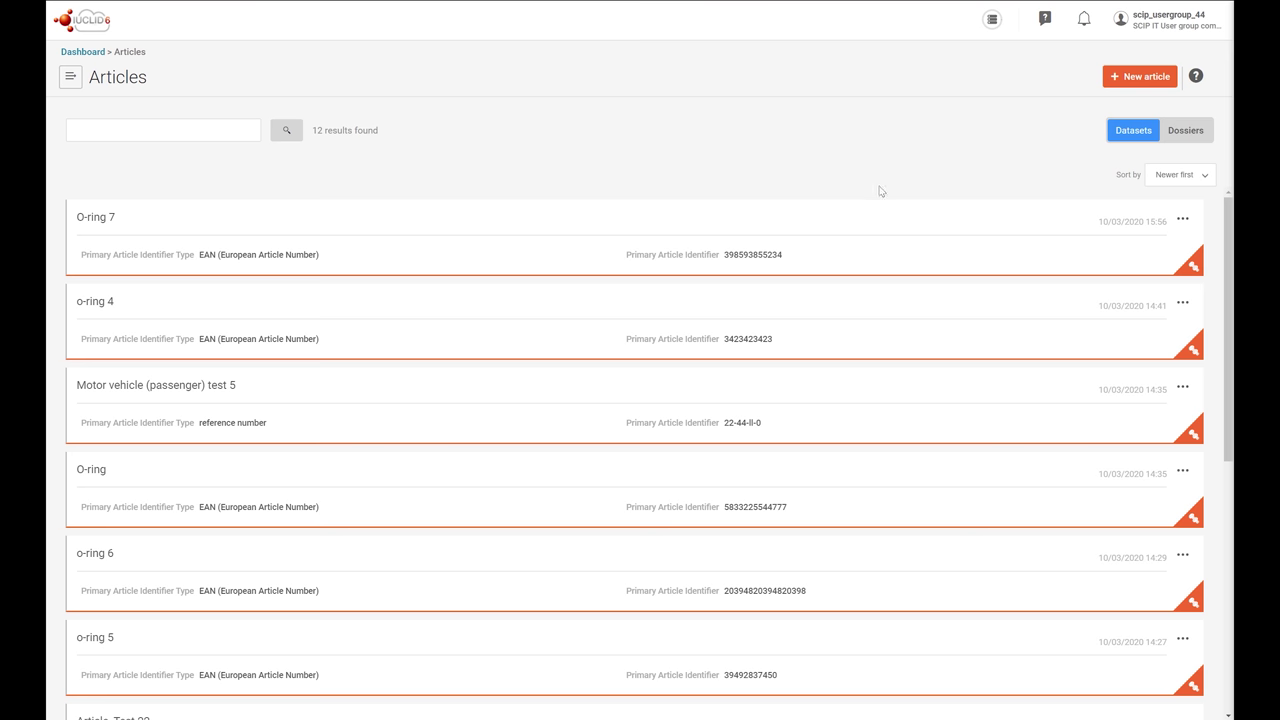
left_click(1182, 222)
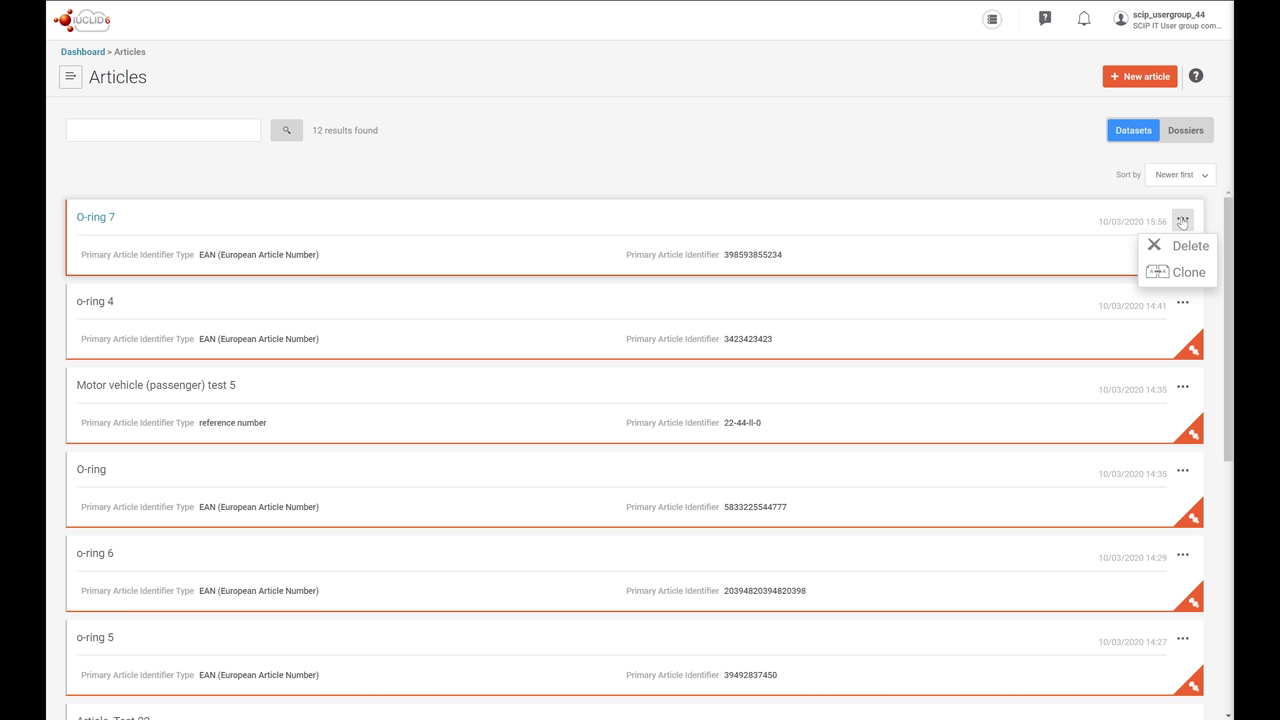
left_click(1175, 274)
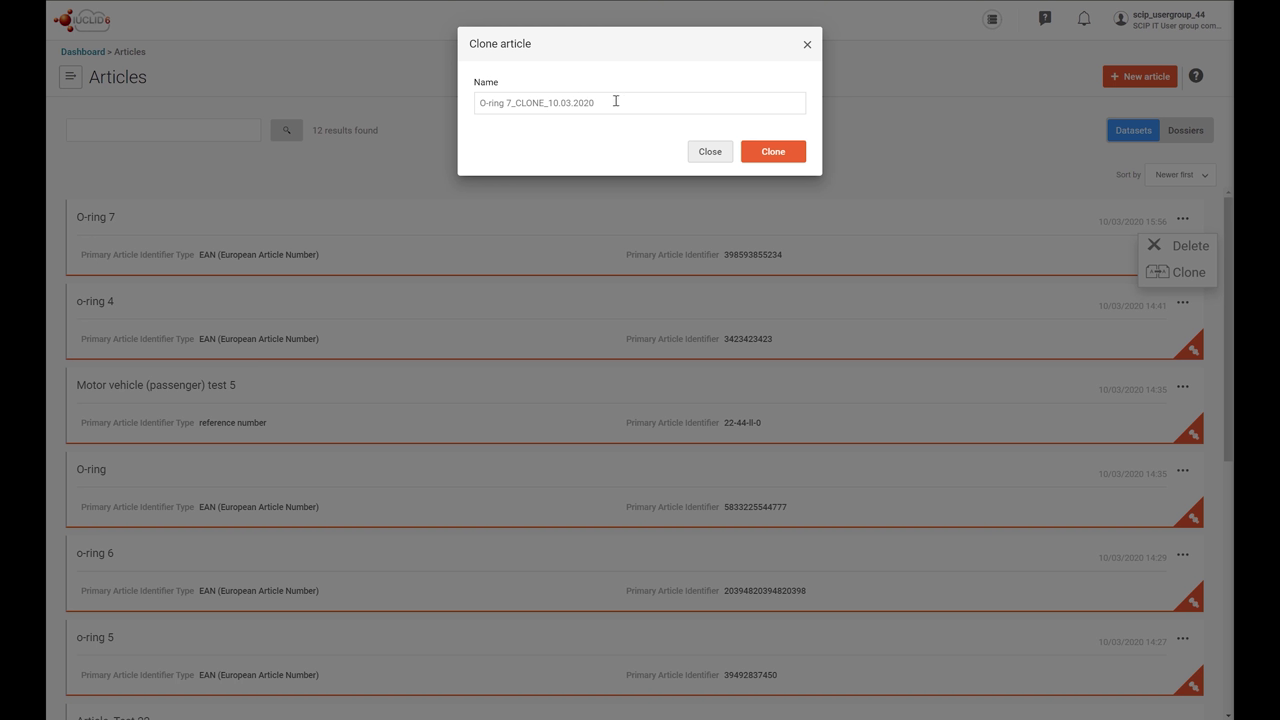
left_click_drag(616, 101, 509, 104)
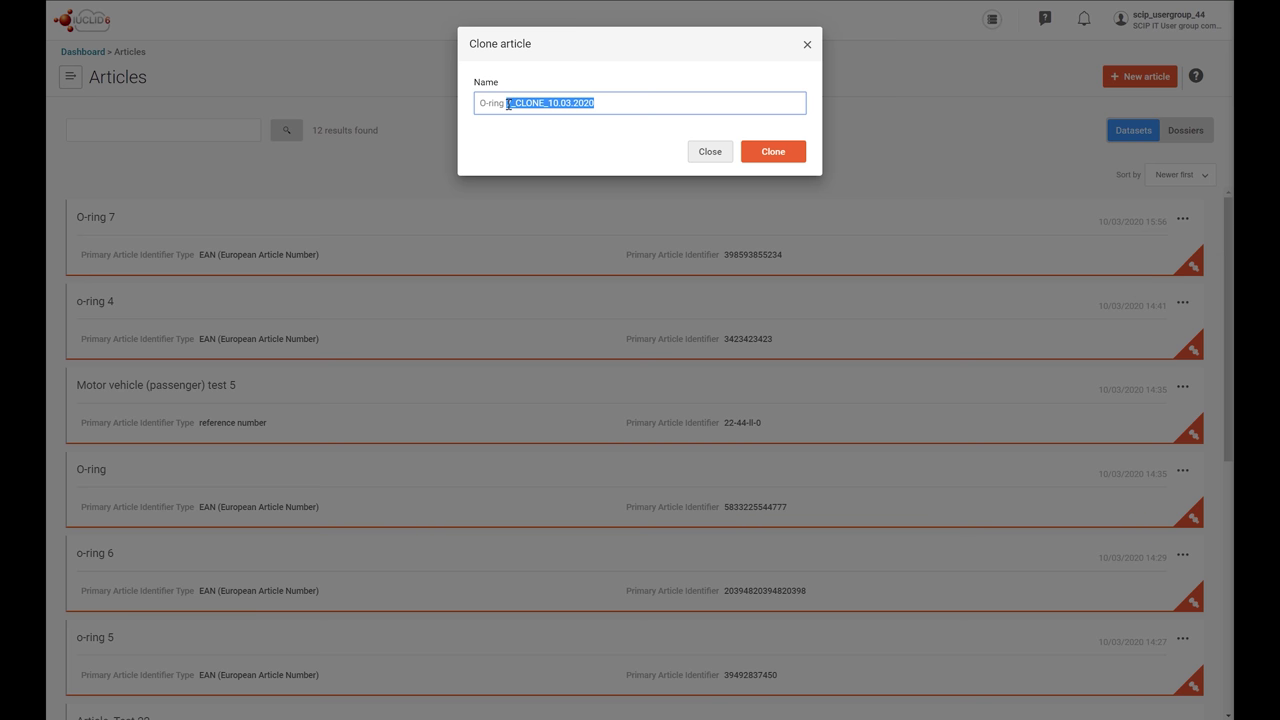
key("BackSpace")
key("BackSpace")
type("8")
left_click(773, 151)
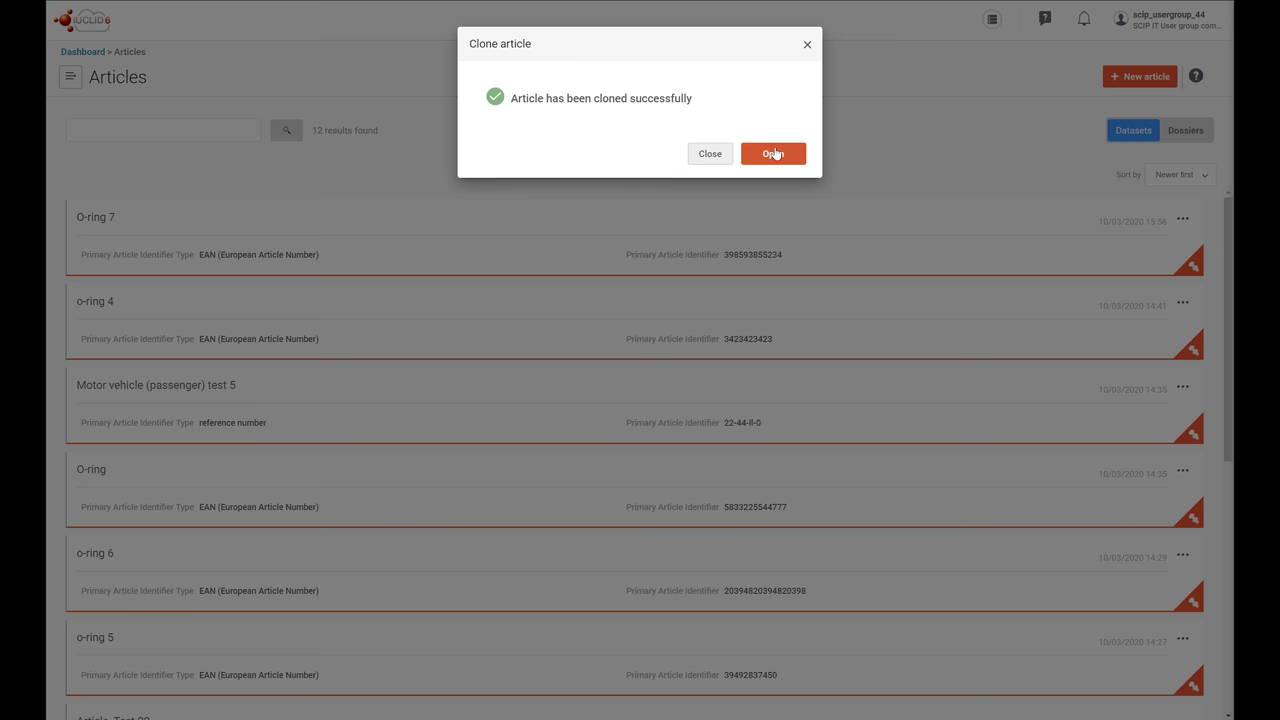
left_click(775, 153)
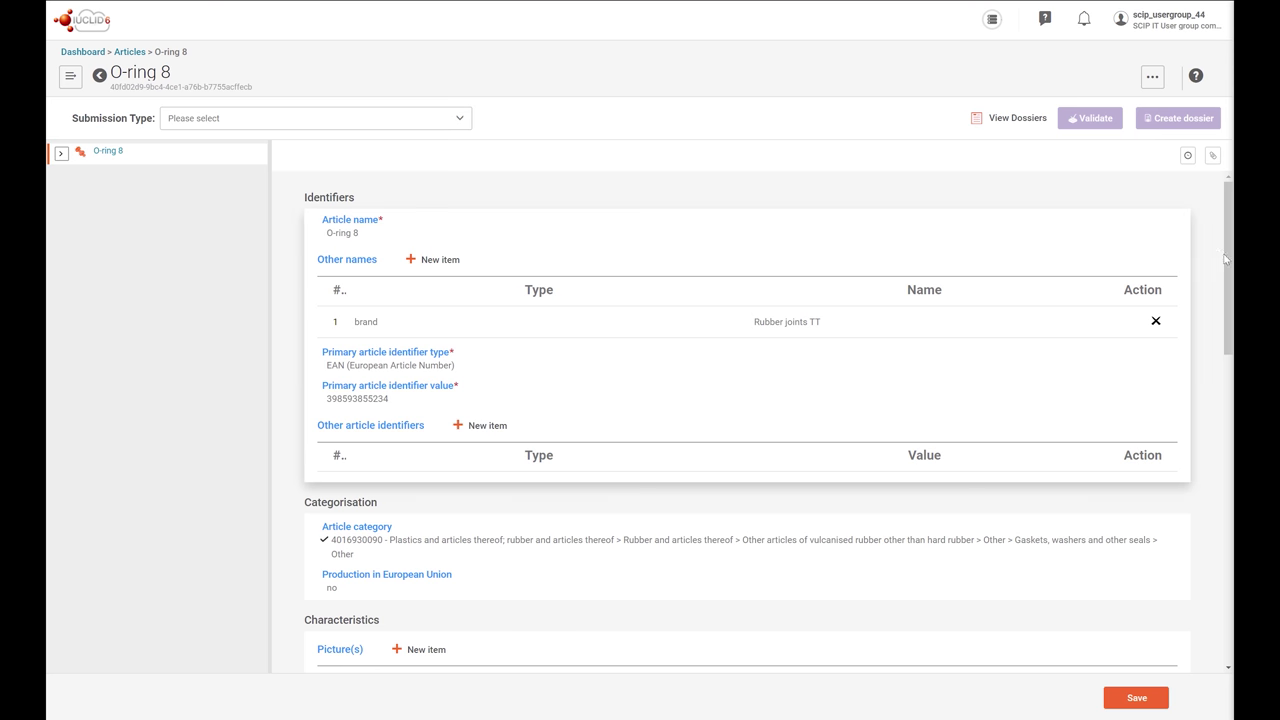
mouse_move(1230, 262)
left_mouse_down()
mouse_move(1230, 535)
mouse_move(1230, 258)
left_mouse_up()
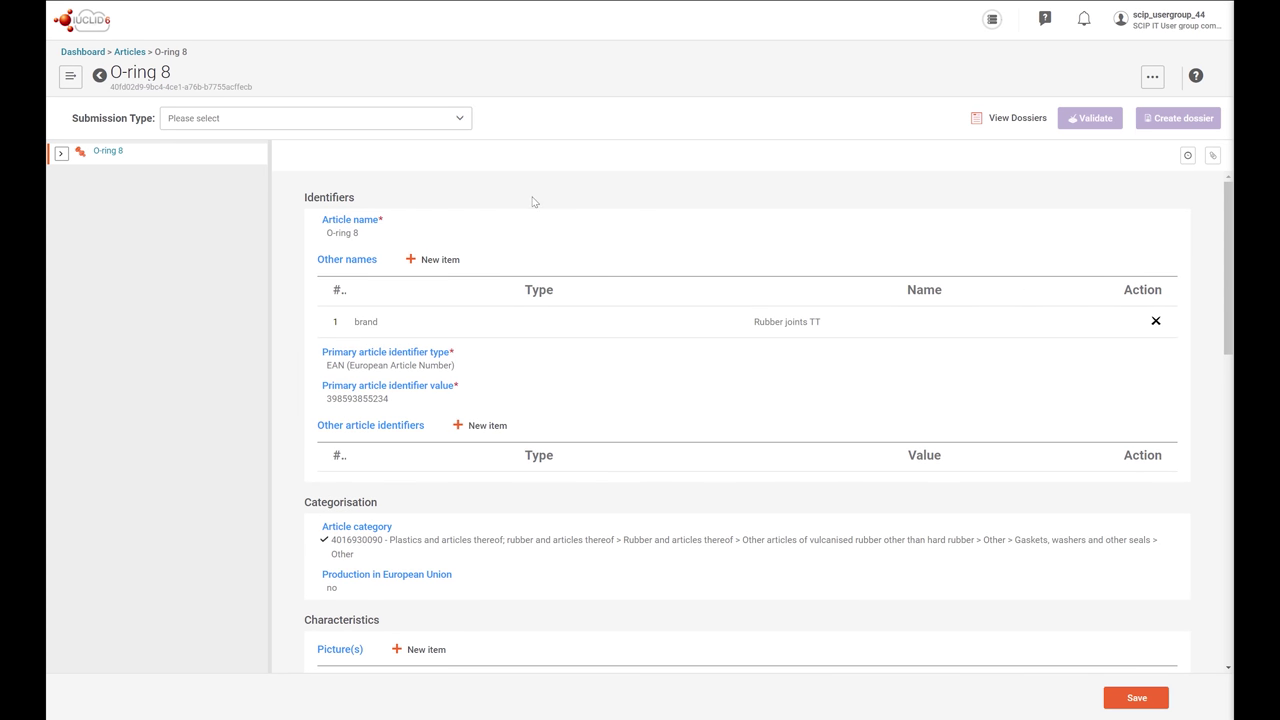
left_click(392, 399)
left_click_drag(390, 404, 274, 408)
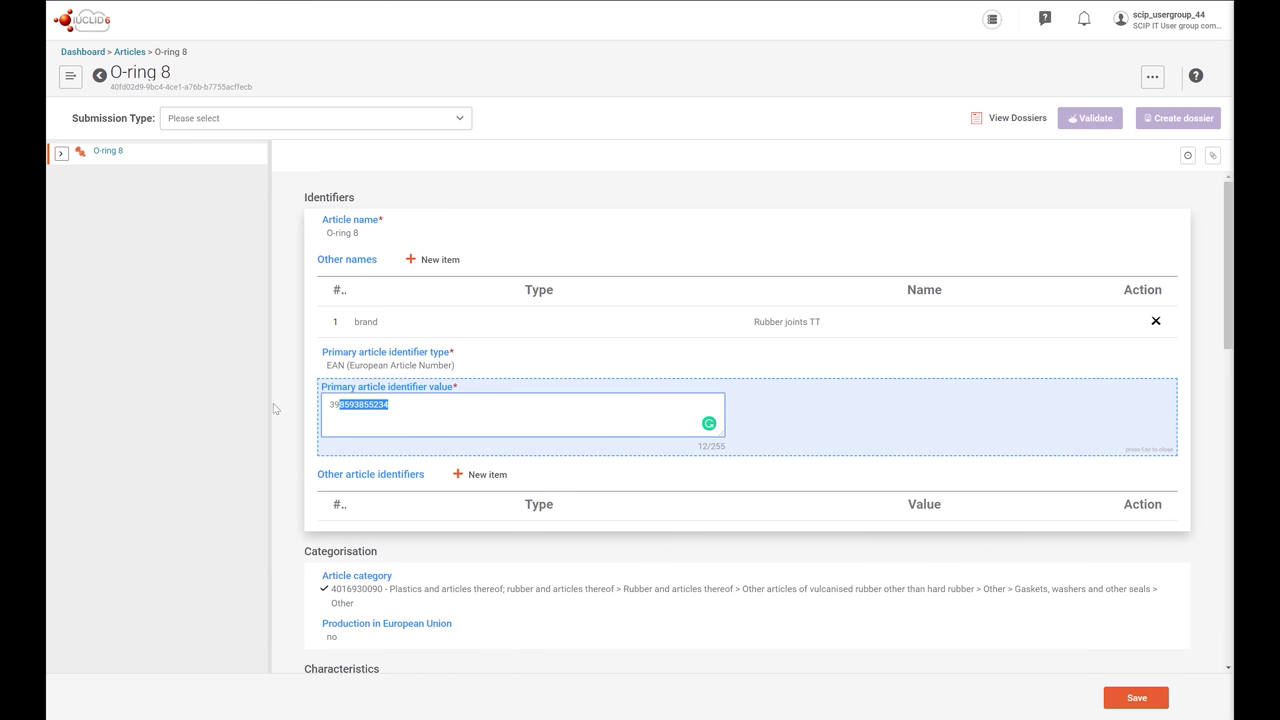
type("777778888833")
left_click(1192, 487)
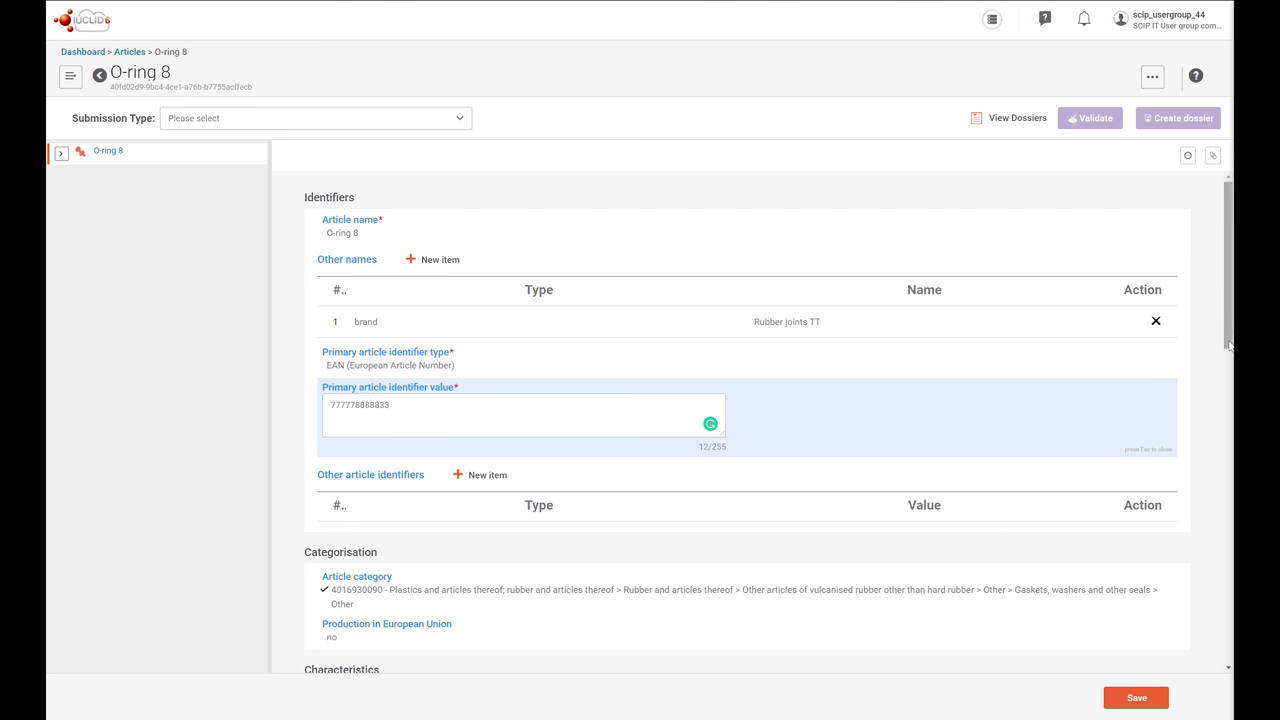
Step: Replace the concern element's candidate list substance in O-ring 8 with Trilead bis(carbonate) dihydroxide and save the dataset
left_click_drag(1229, 345, 1217, 668)
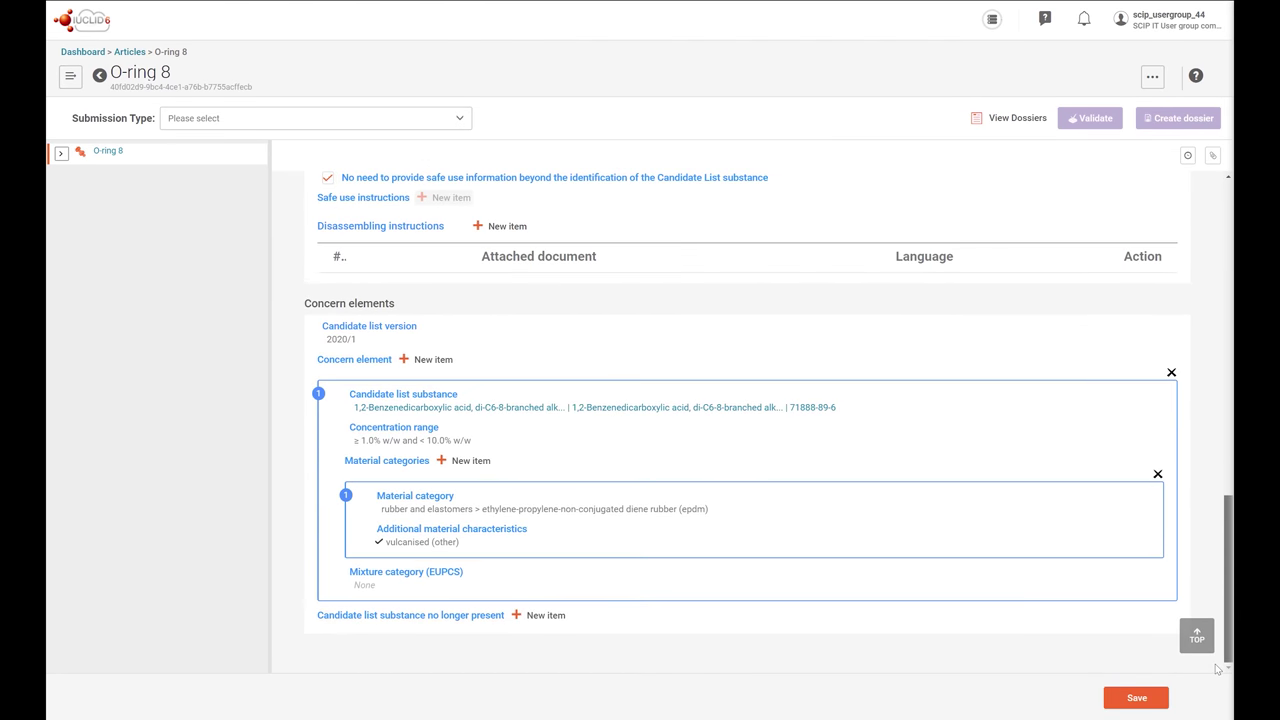
left_click(632, 415)
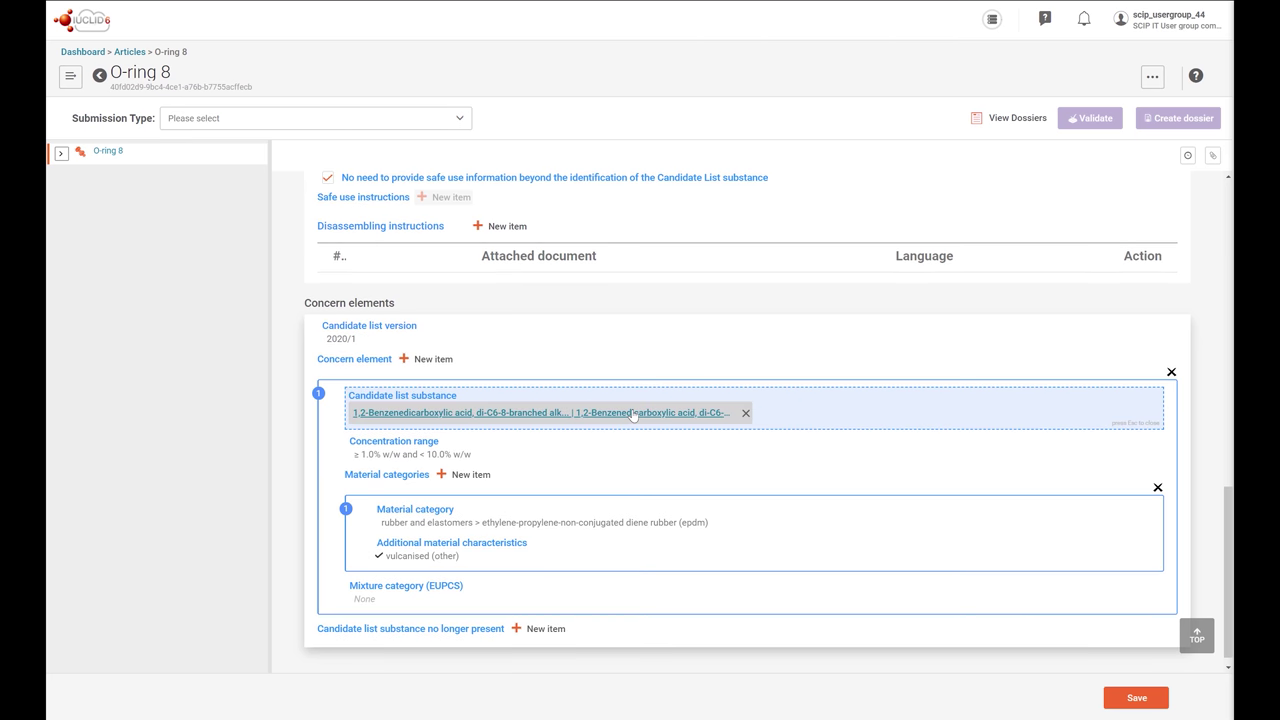
left_click(747, 416)
left_click(378, 409)
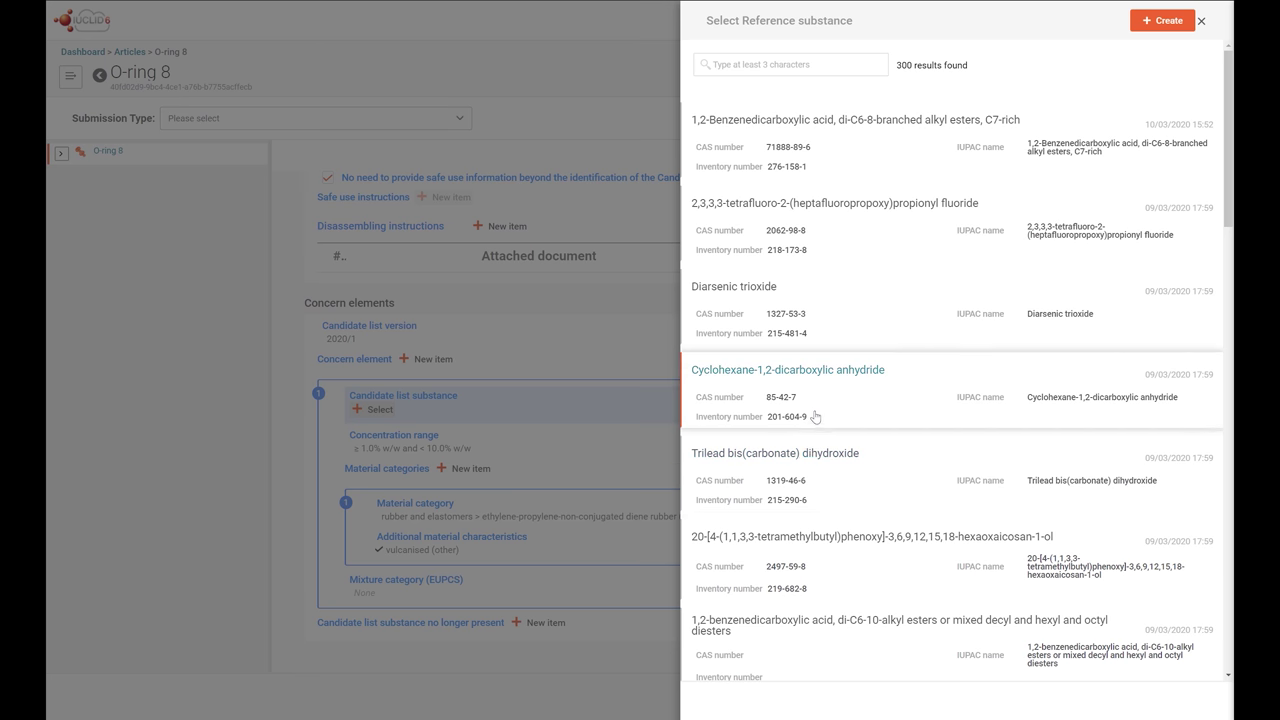
left_click(801, 488)
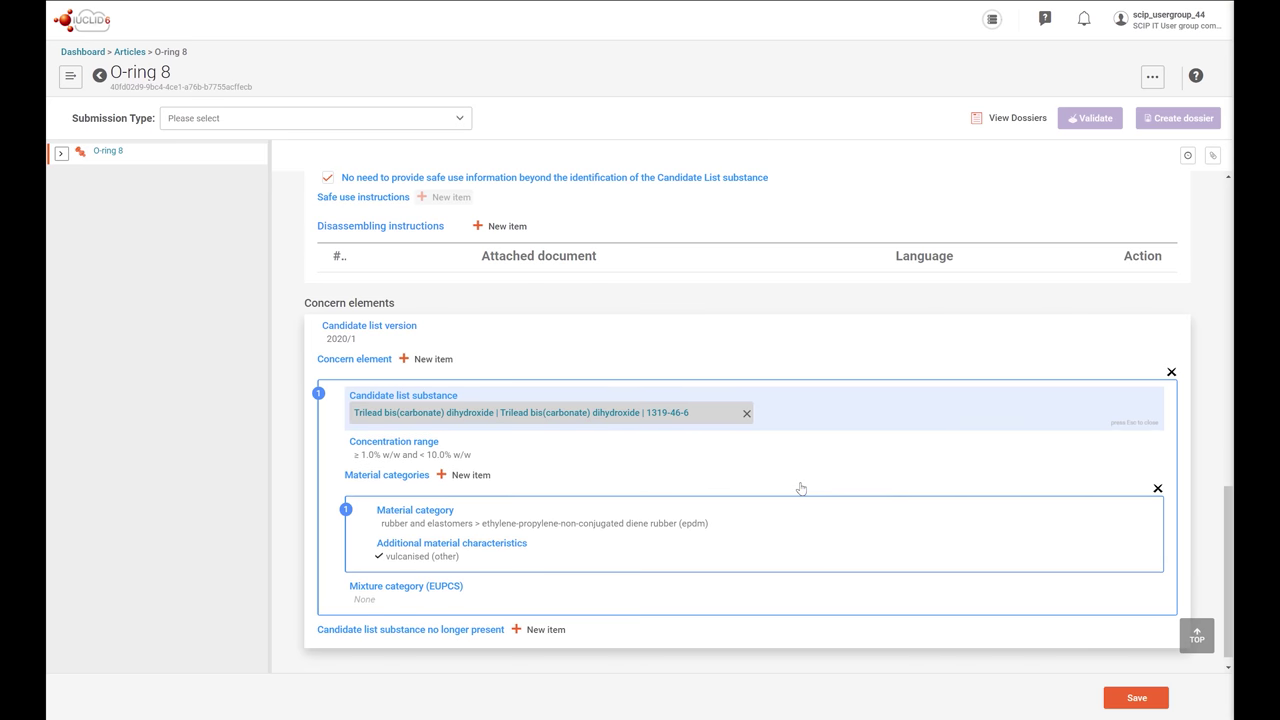
left_click(1122, 695)
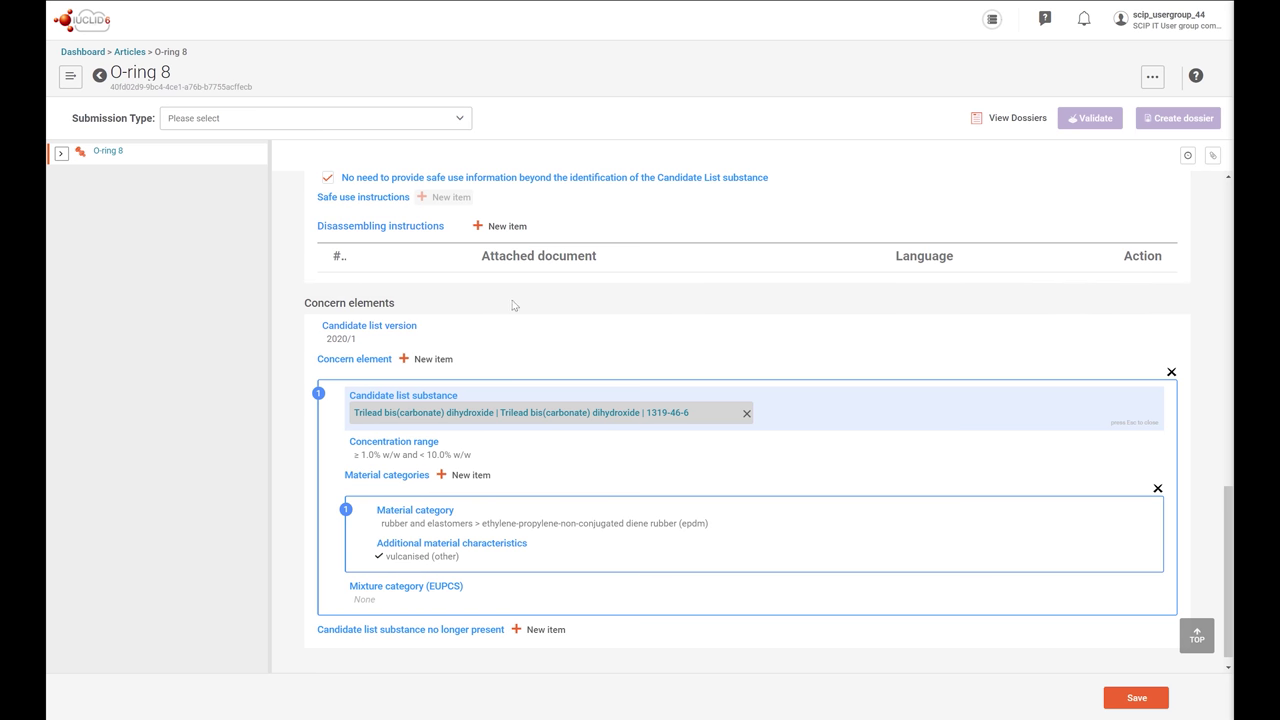
left_click(61, 154)
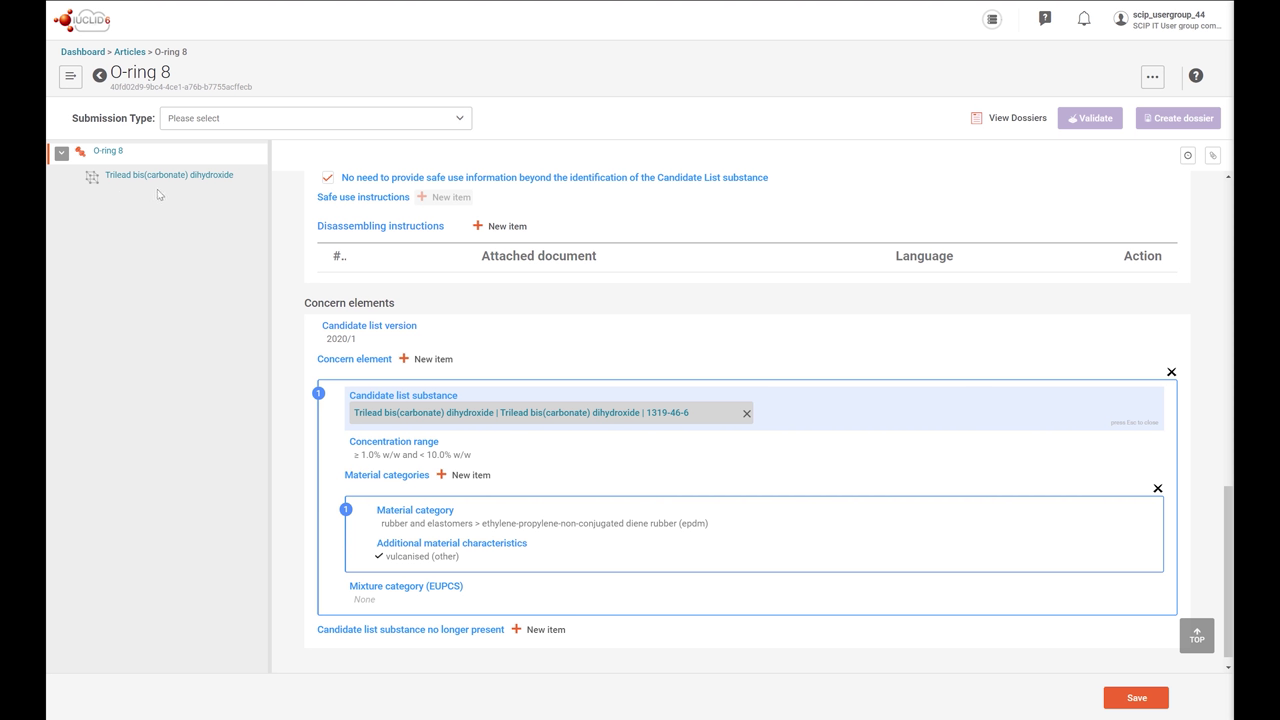
Step: Create the article Motor vehicle (passenger) test 6 with reference number yy-77-909o as its primary identifier, and open it
left_click(100, 76)
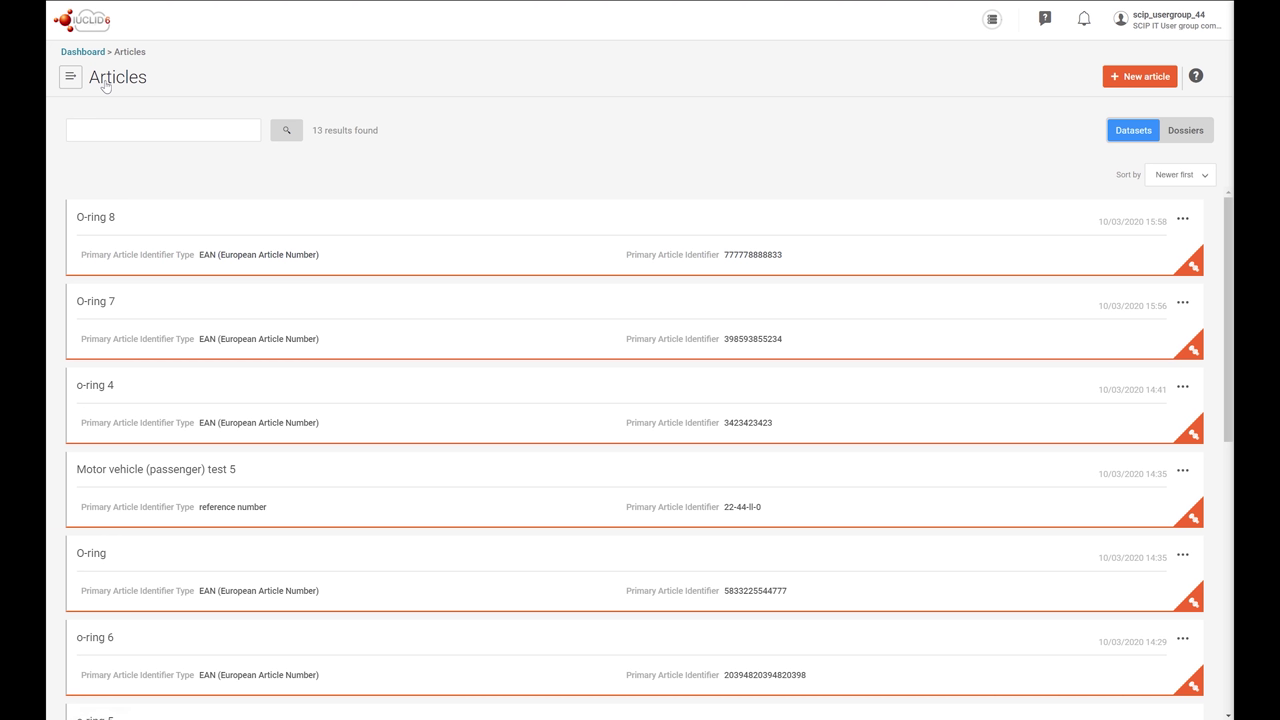
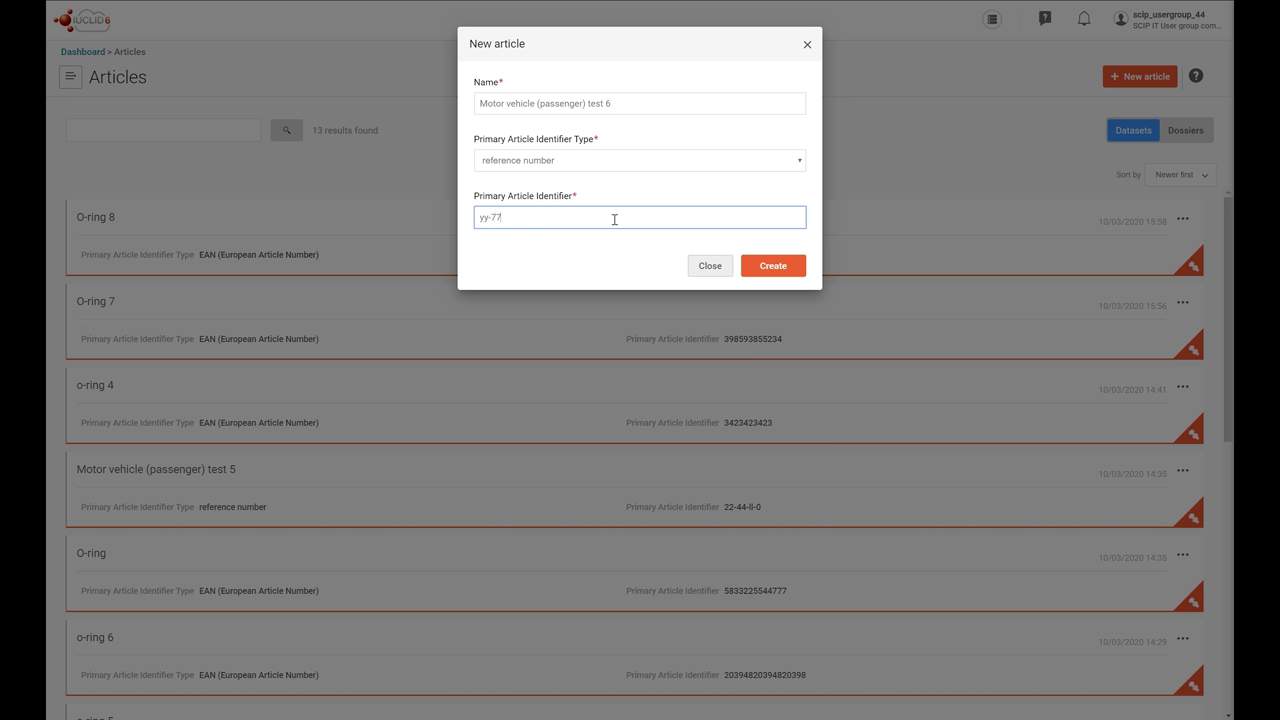
type("-909o")
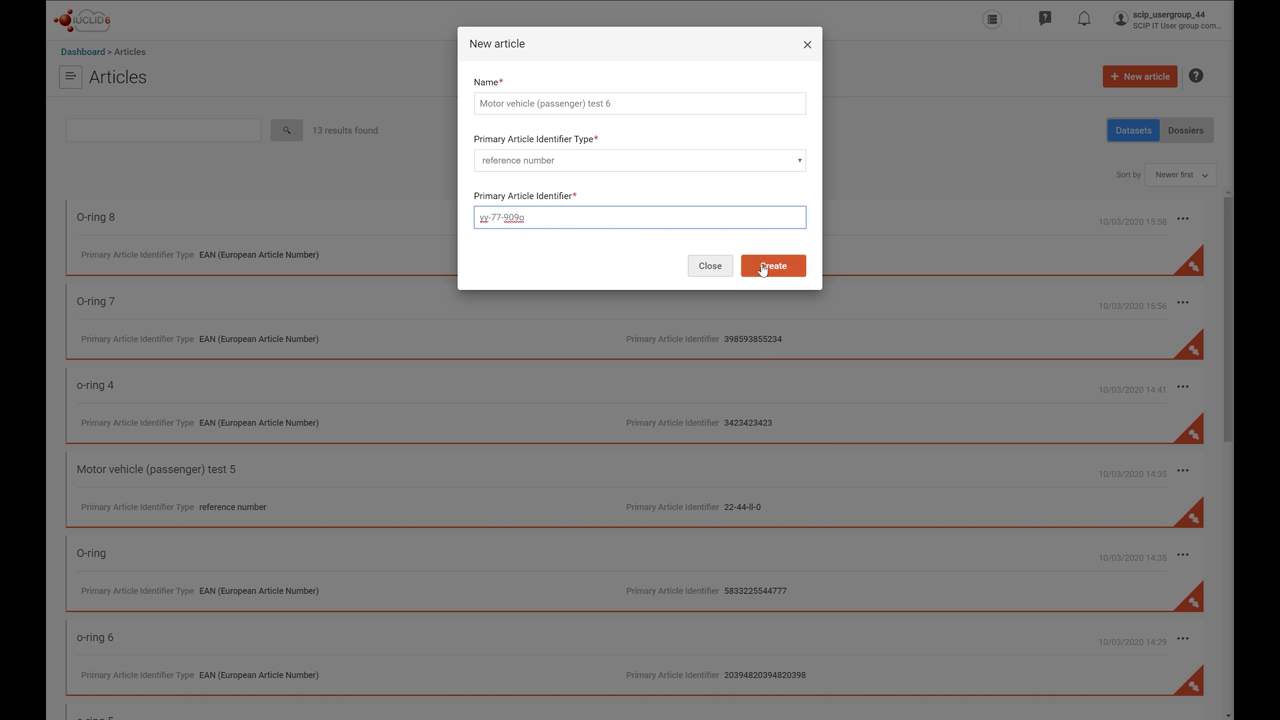
left_click(761, 268)
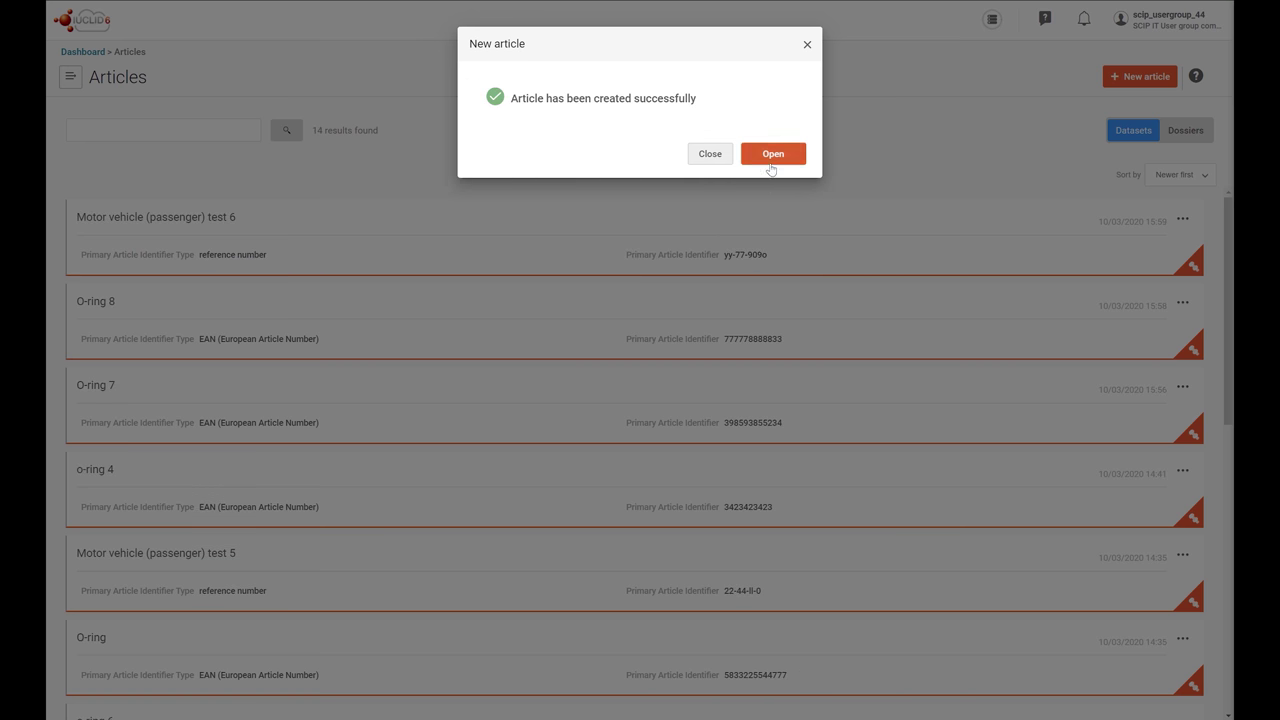
left_click(771, 160)
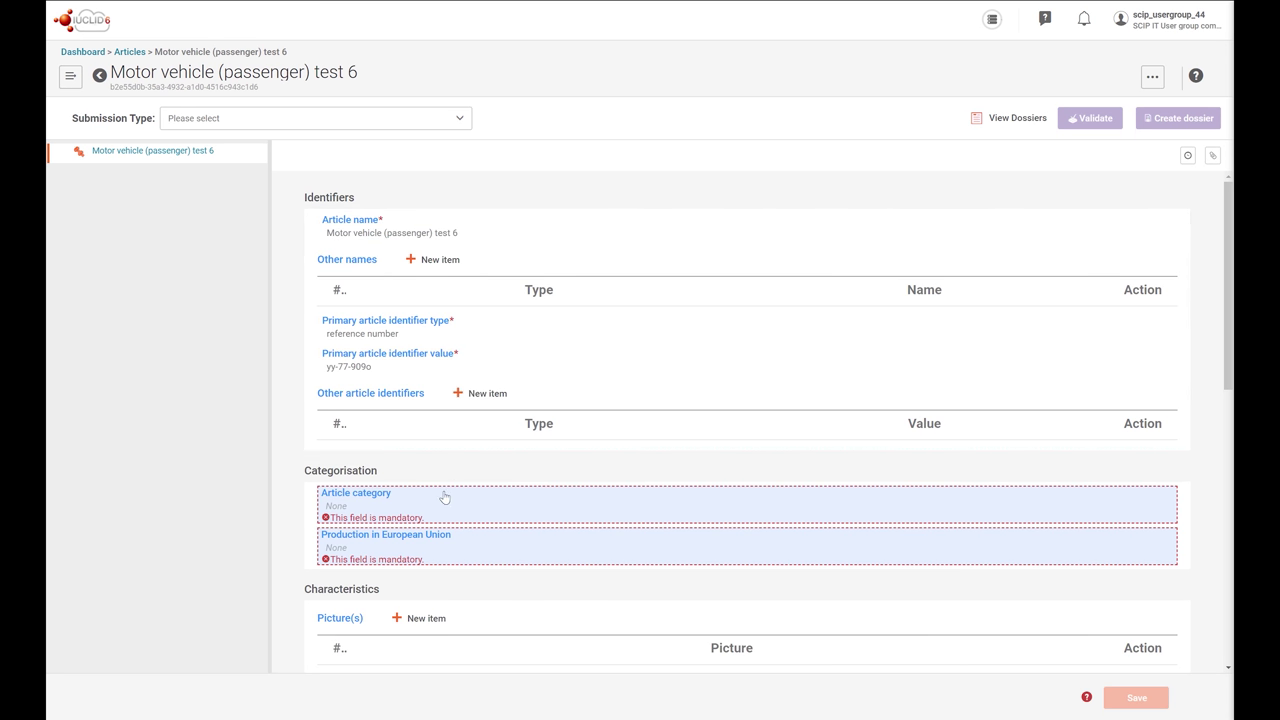
Step: Assign article category 87032210 to the Motor vehicle (passenger) test 6 article
left_click(347, 503)
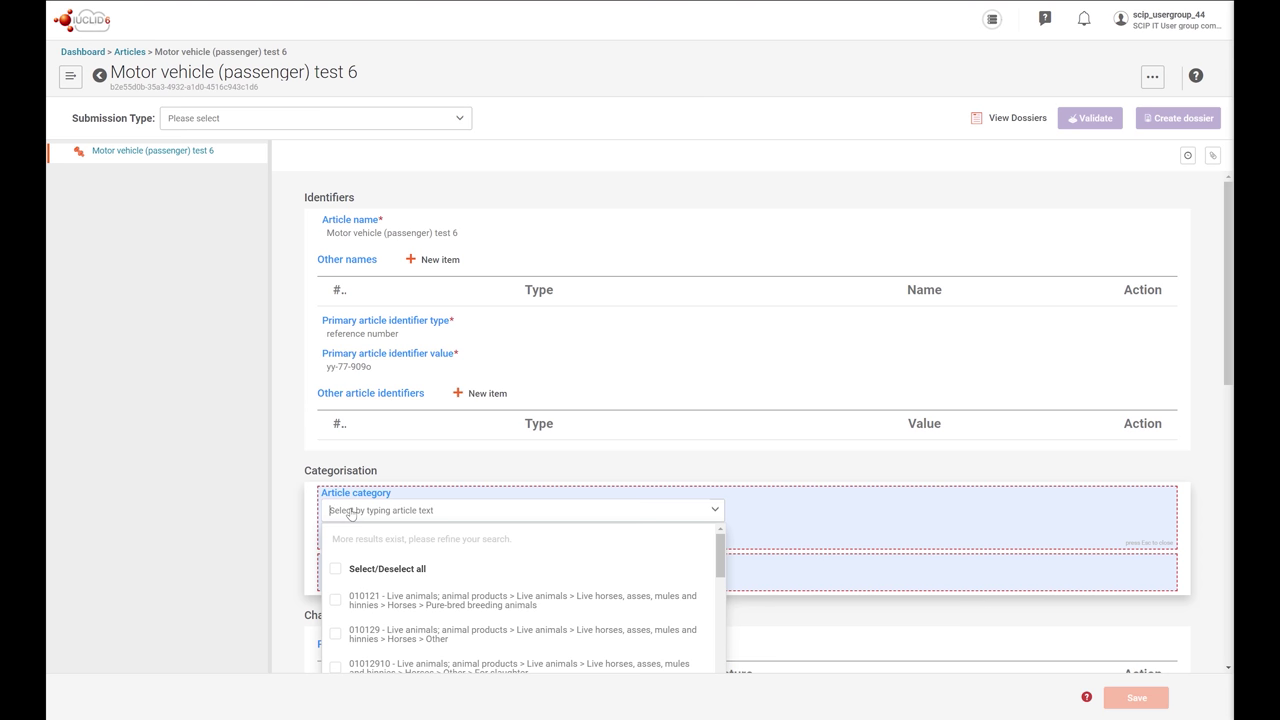
type("87032210")
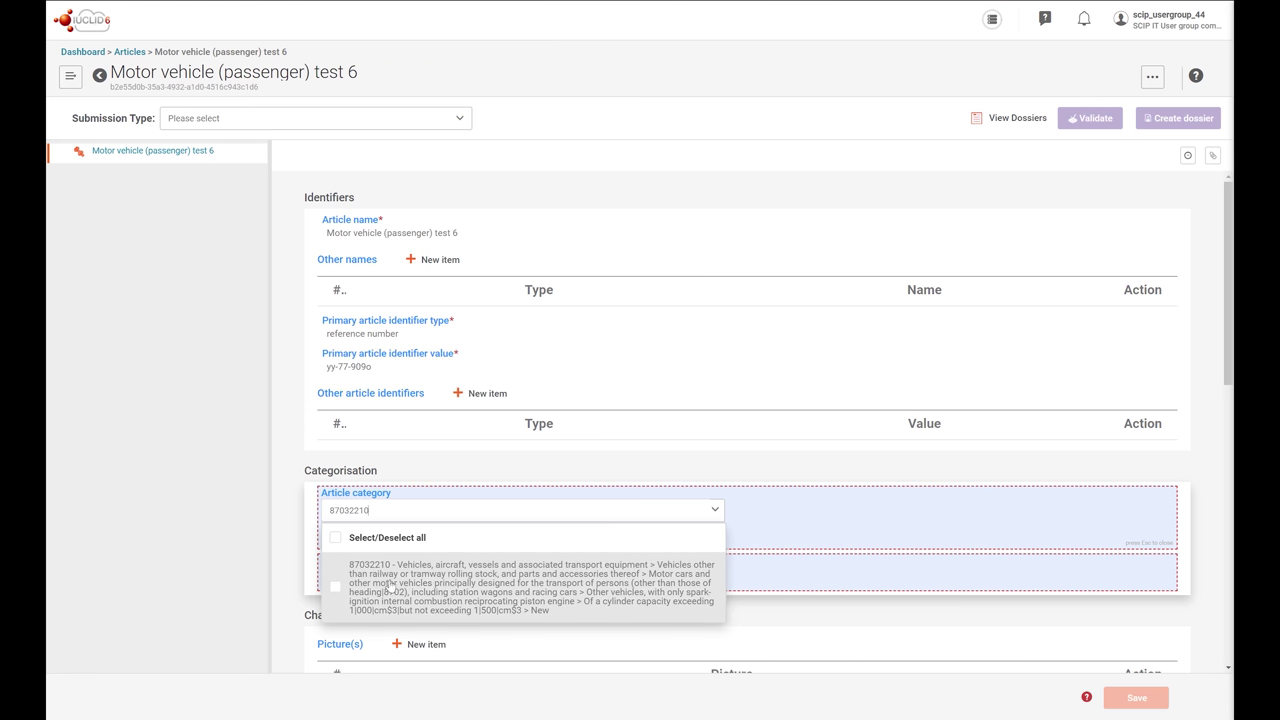
left_click(335, 593)
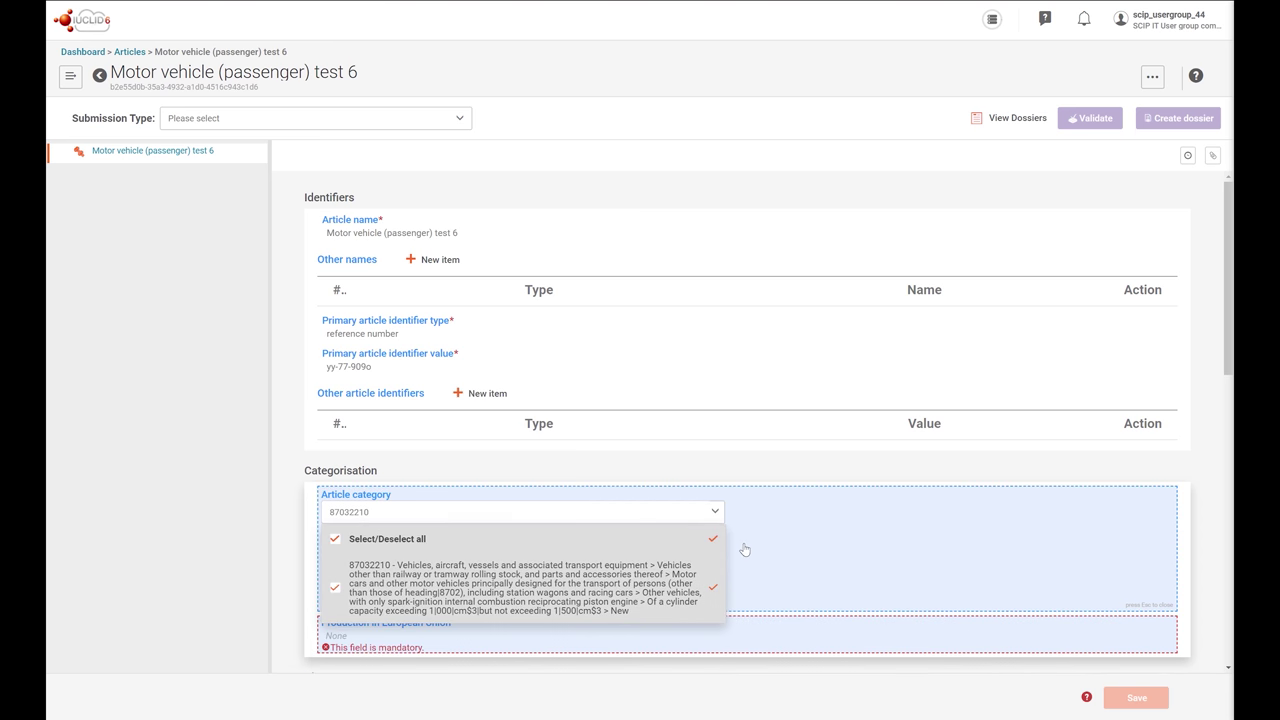
left_click(843, 540)
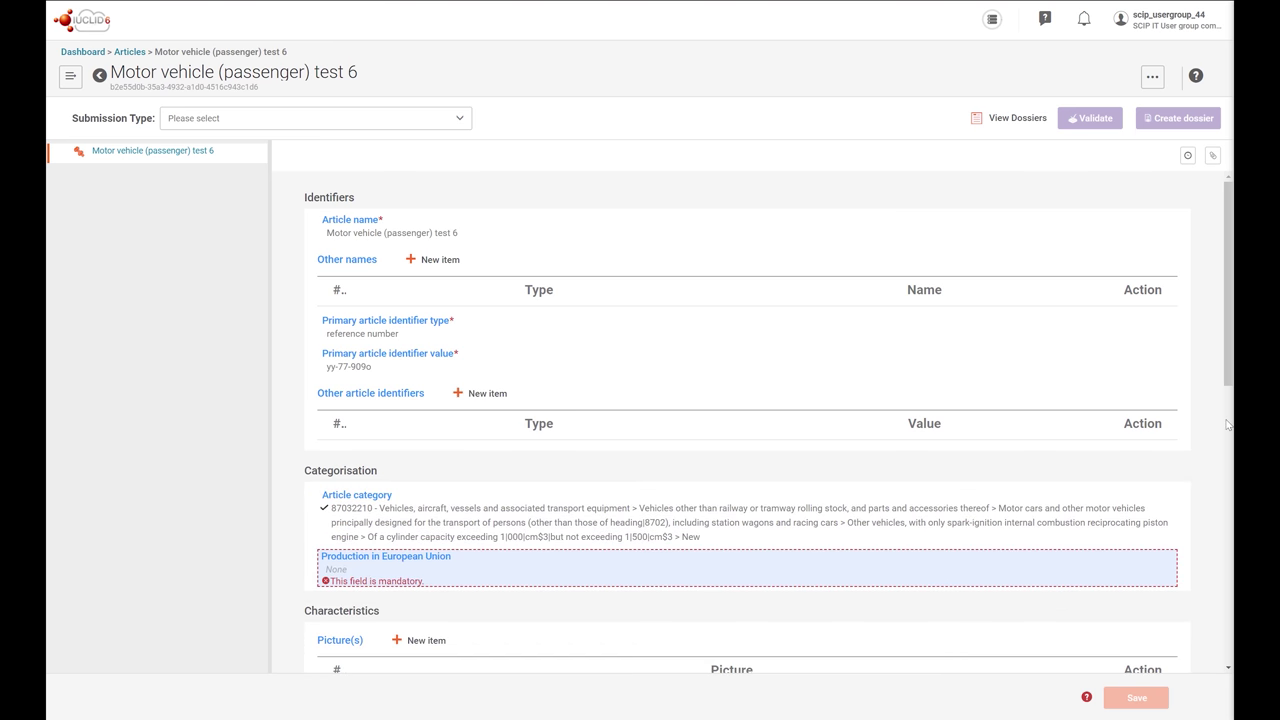
Step: Set Production in European Union to yes for the motor vehicle article
scroll(1200, 400, "down", 1)
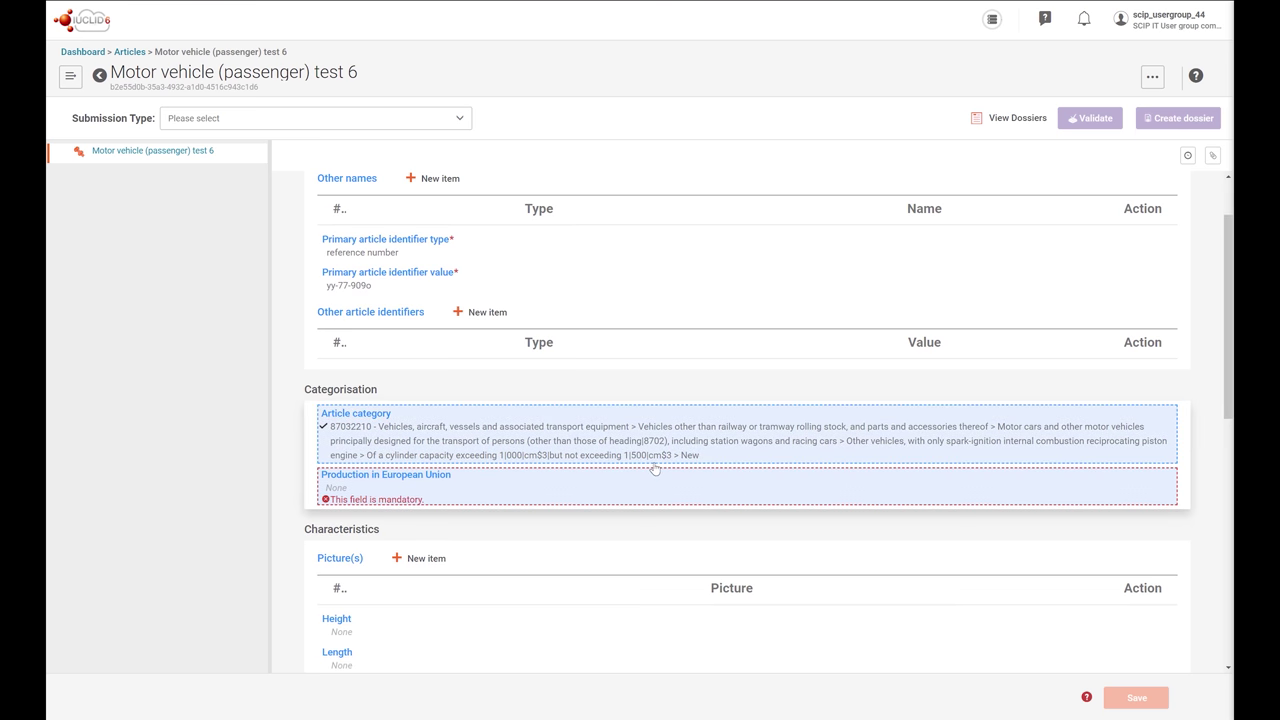
left_click(415, 485)
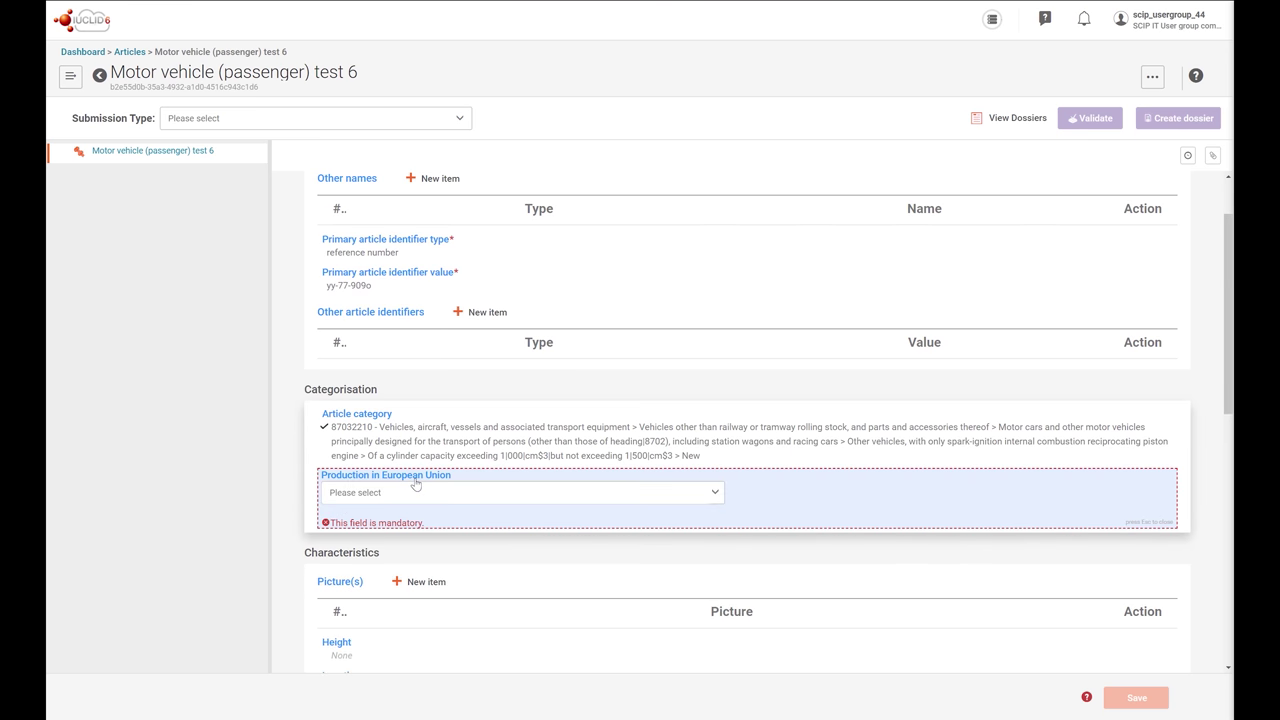
left_click(716, 495)
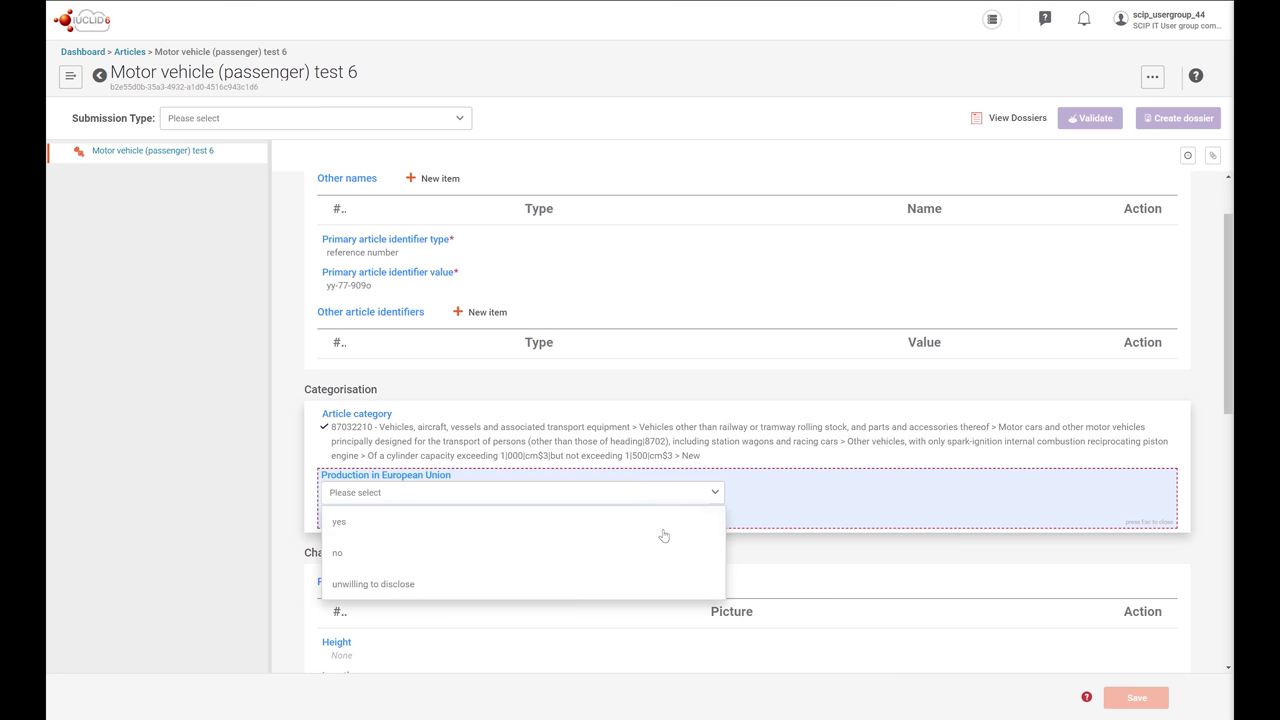
left_click(660, 530)
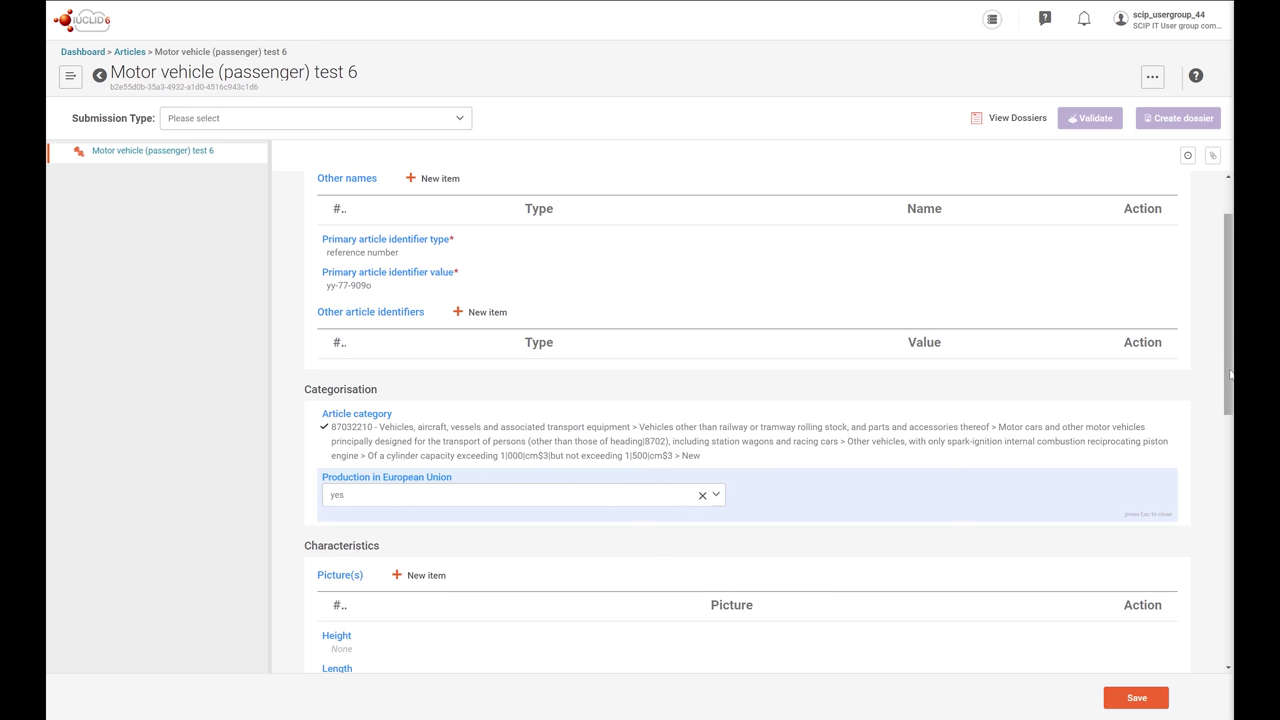
Step: Set the article's colour to black in the Characteristics section
left_click_drag(1229, 375, 1229, 508)
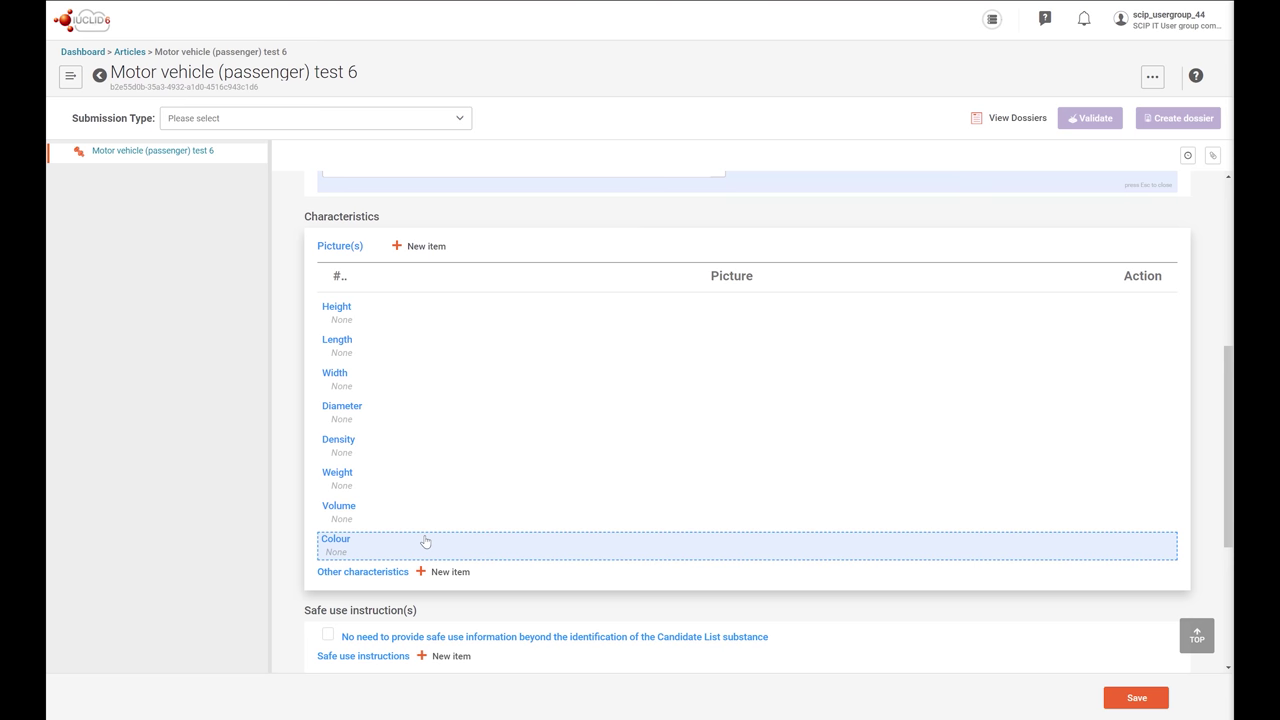
left_click(340, 548)
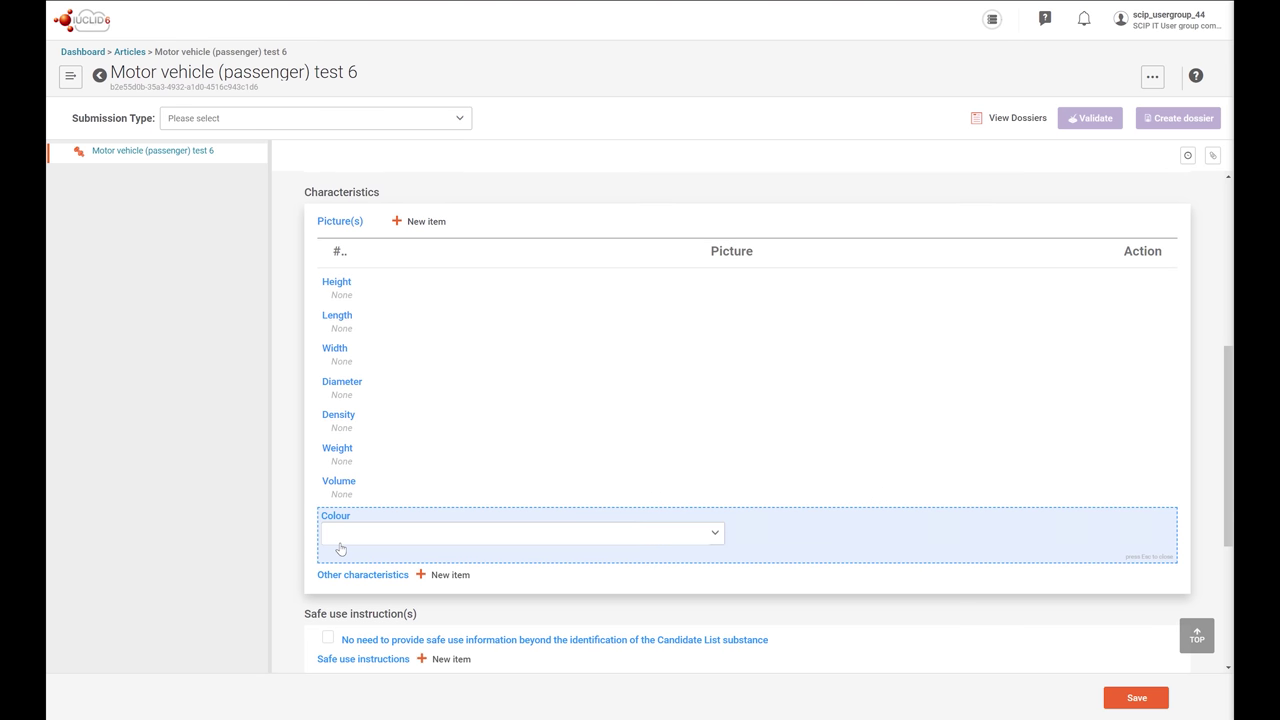
left_click(371, 534)
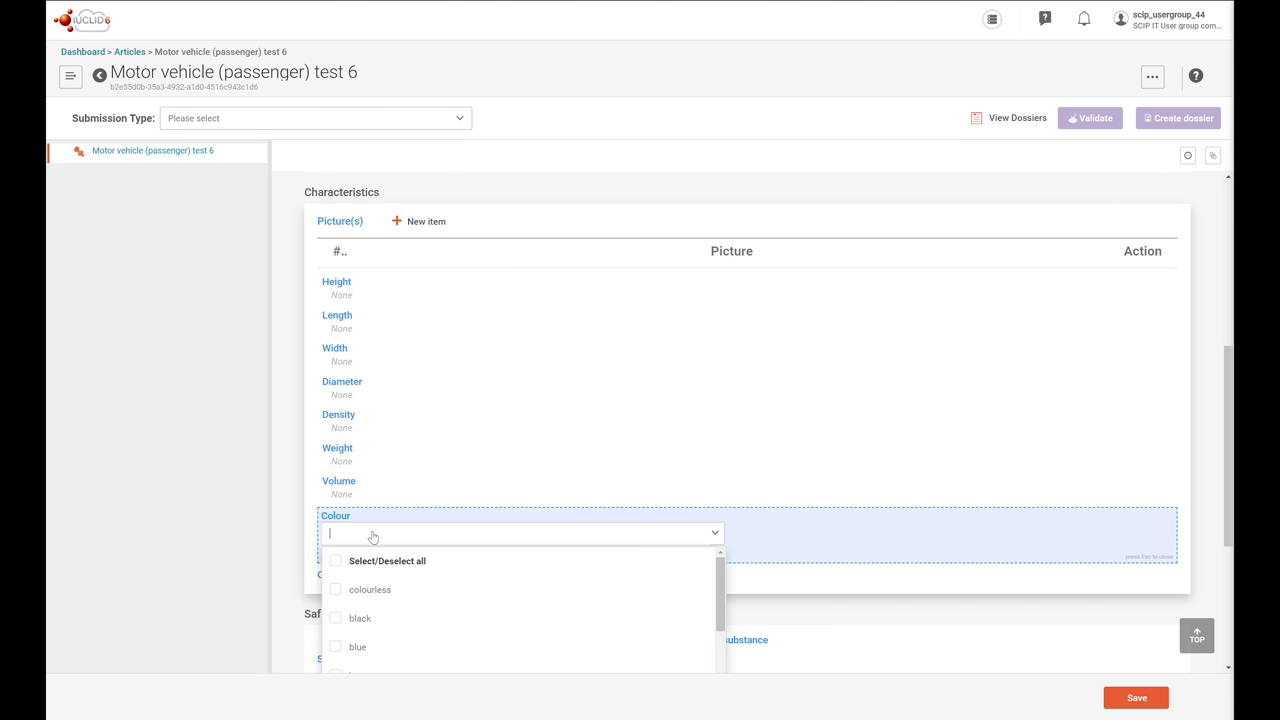
left_click(363, 622)
key("Escape")
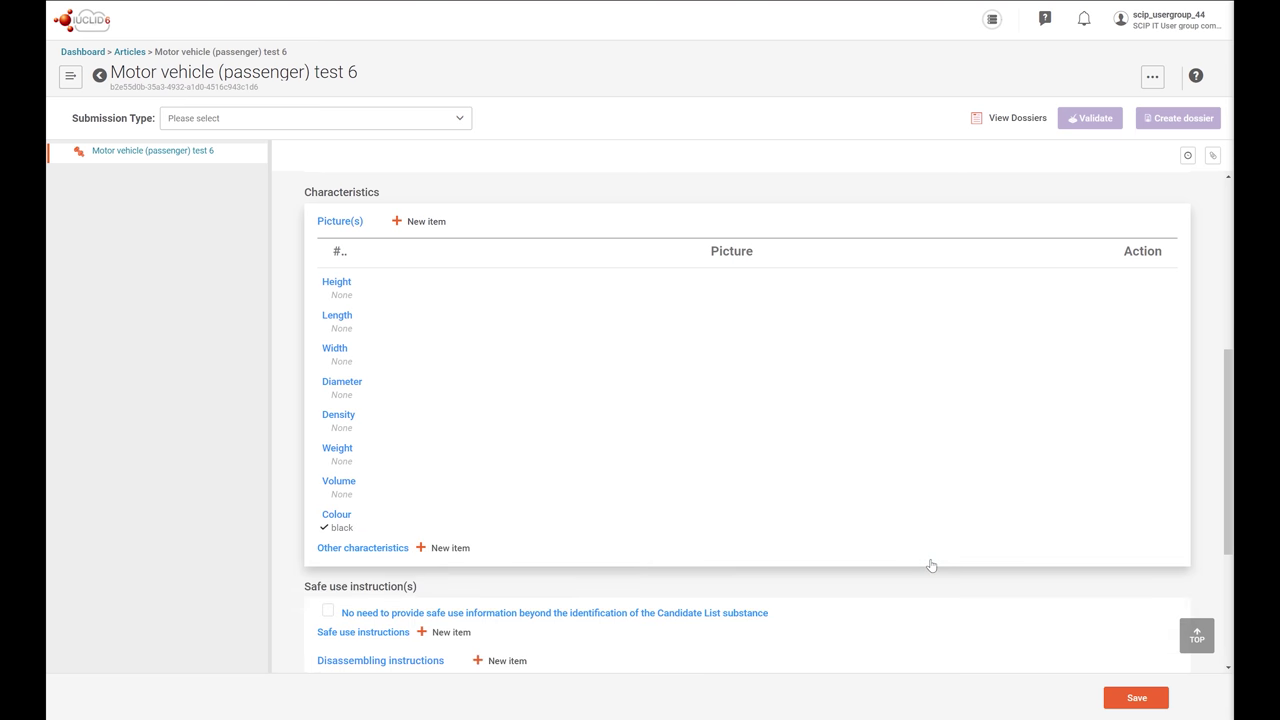
Step: Add an other characteristic named Type of engine with the value Combustion engine
left_click(448, 548)
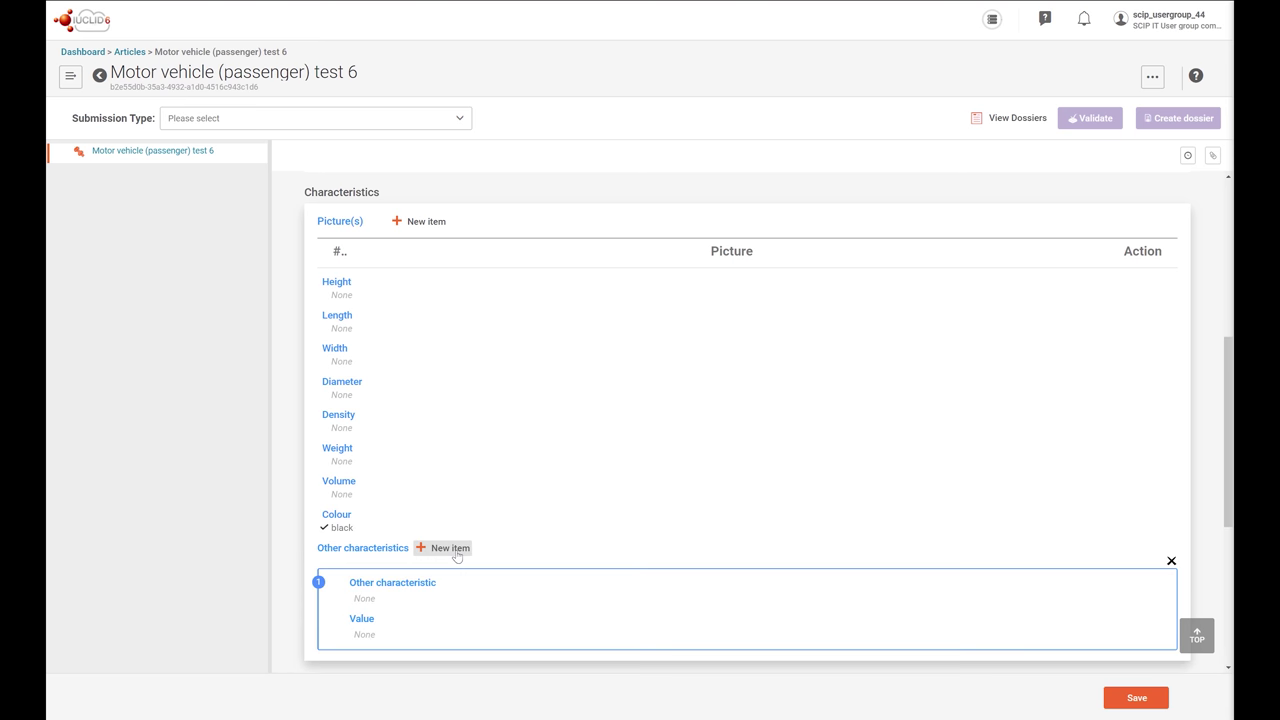
left_click(395, 602)
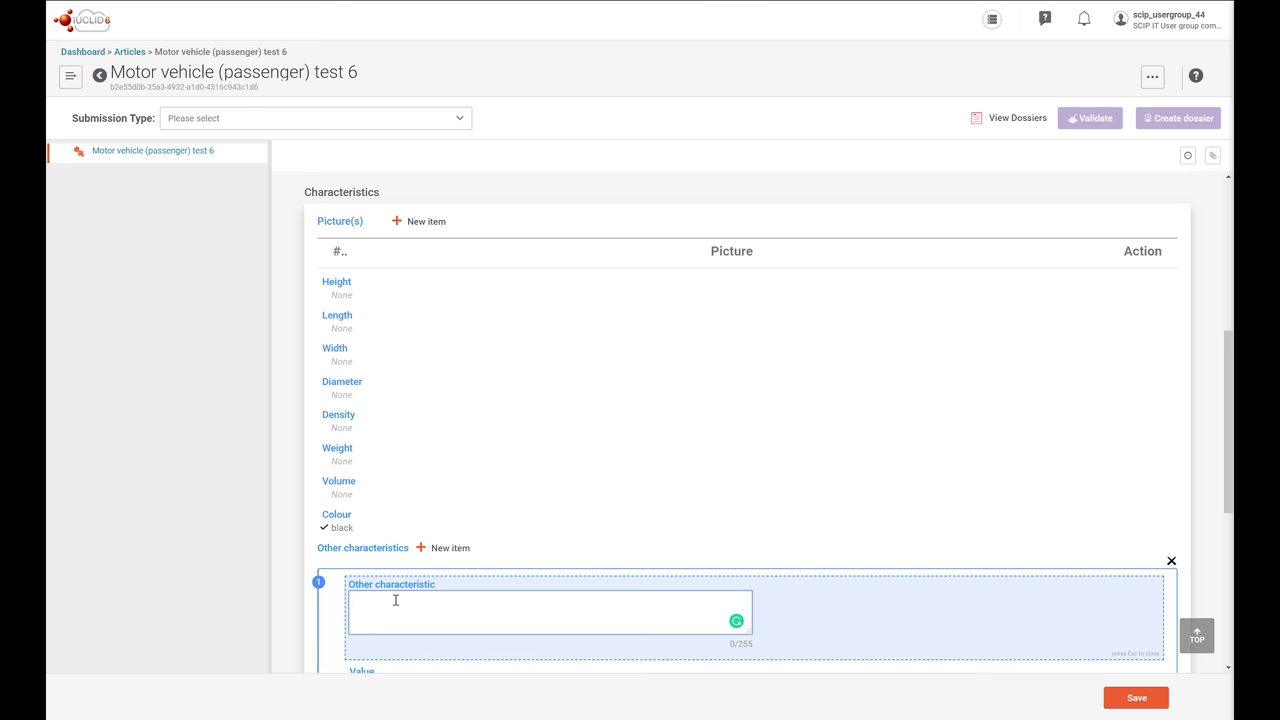
type("Type of engine")
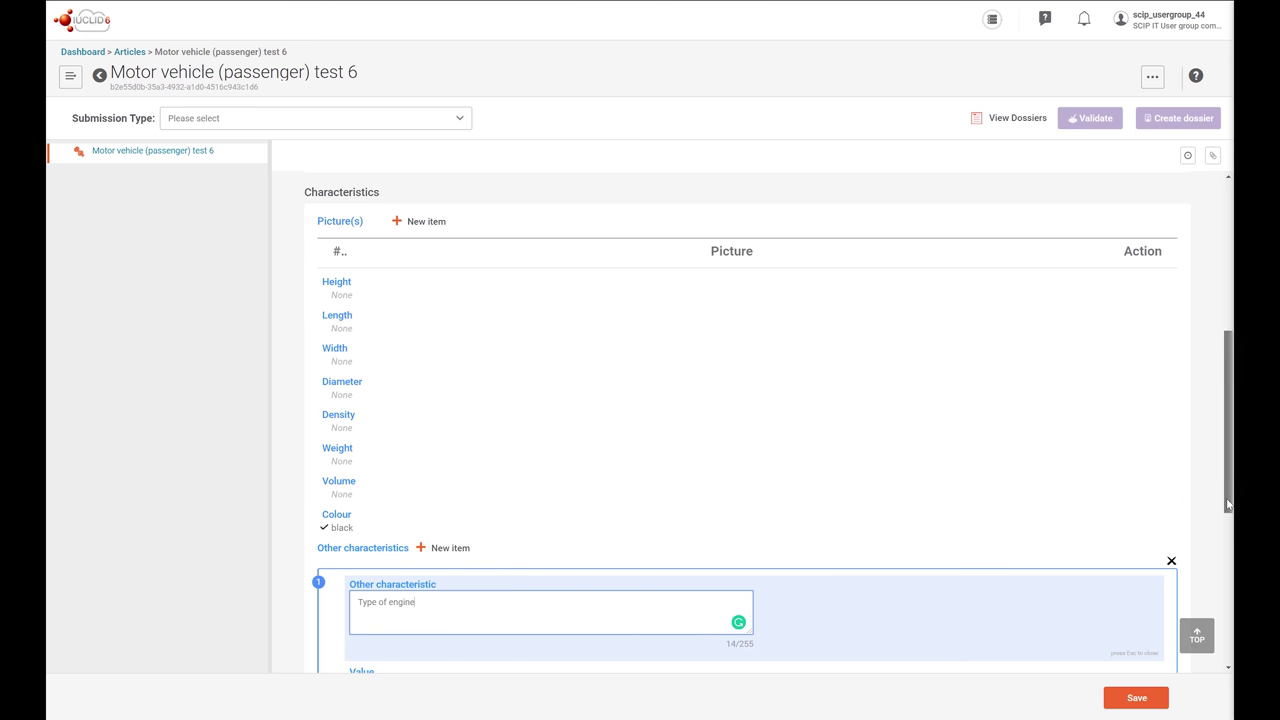
left_click_drag(1228, 505, 1228, 555)
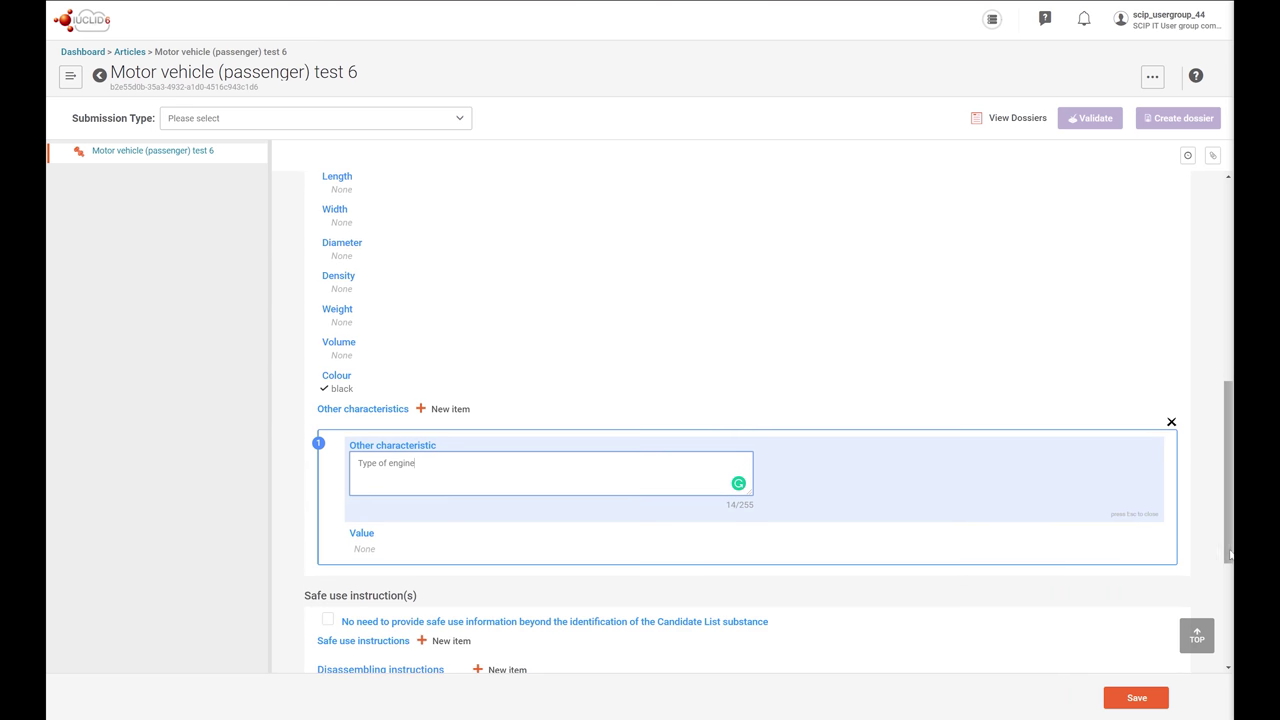
left_click(380, 548)
left_click(398, 507)
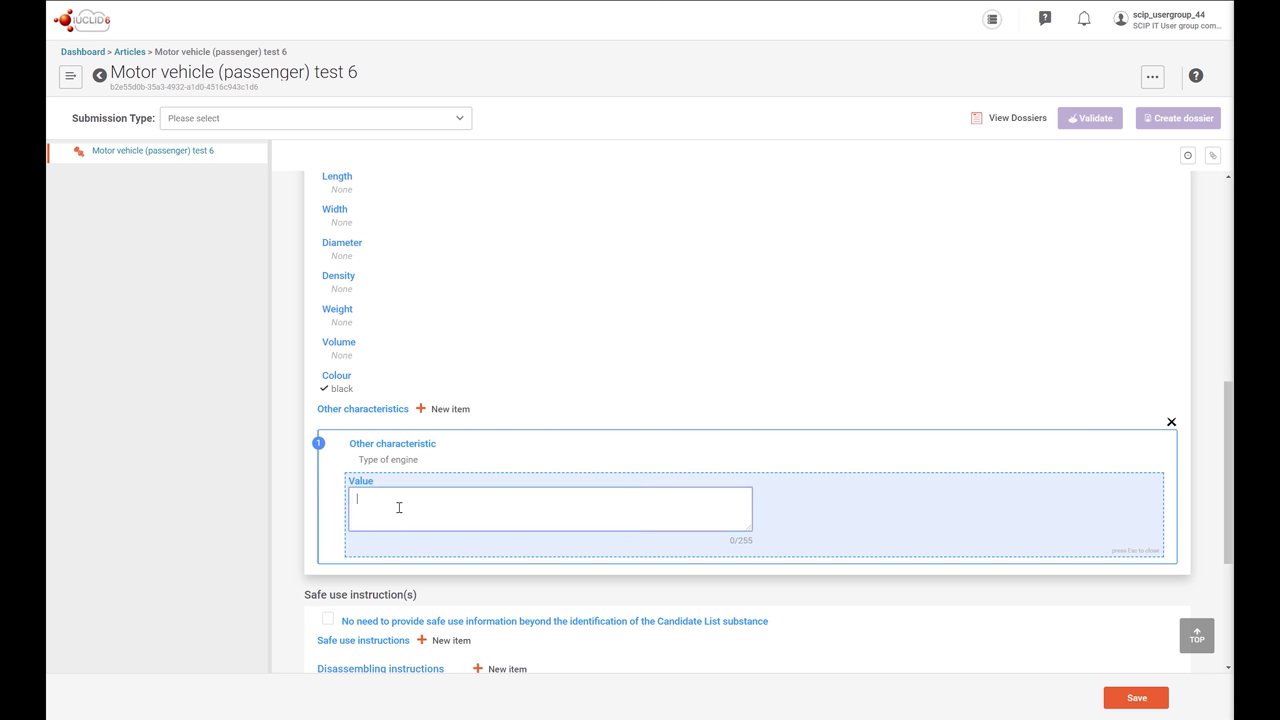
type("Combustion engine")
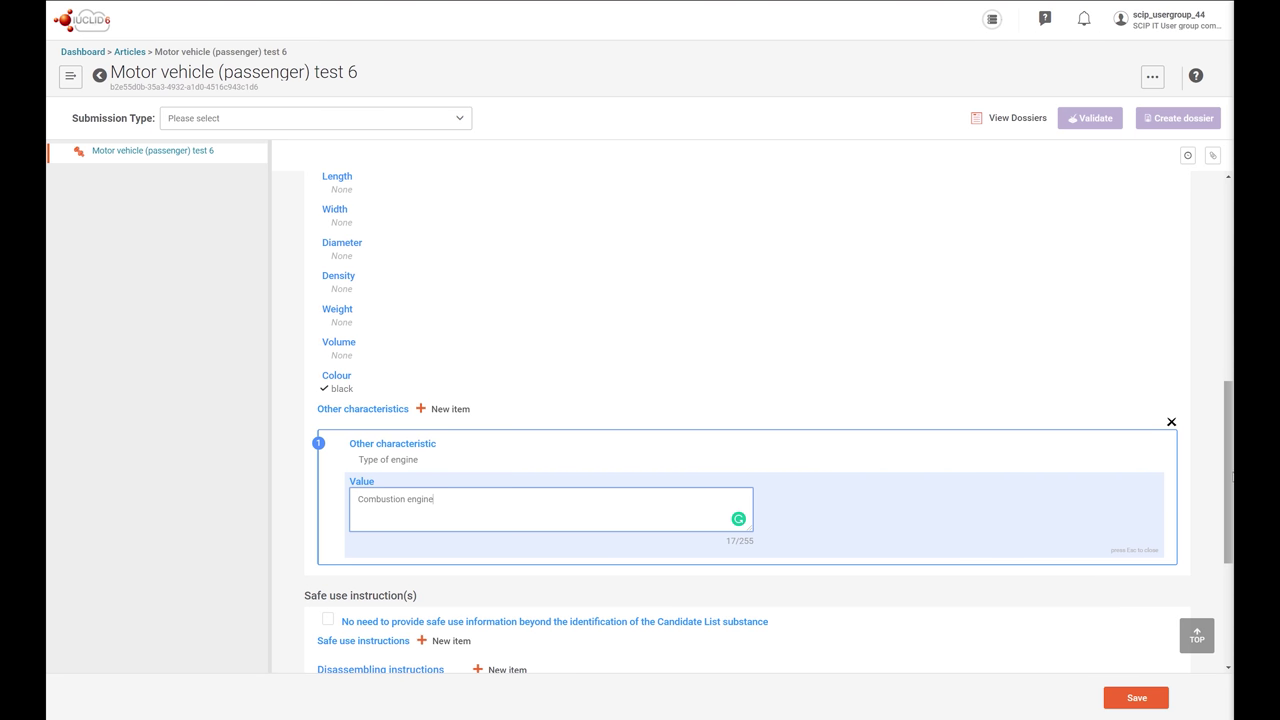
Step: Add a safe use instruction with the text "safe use advice" to the article
scroll(1232, 480, "down", 2)
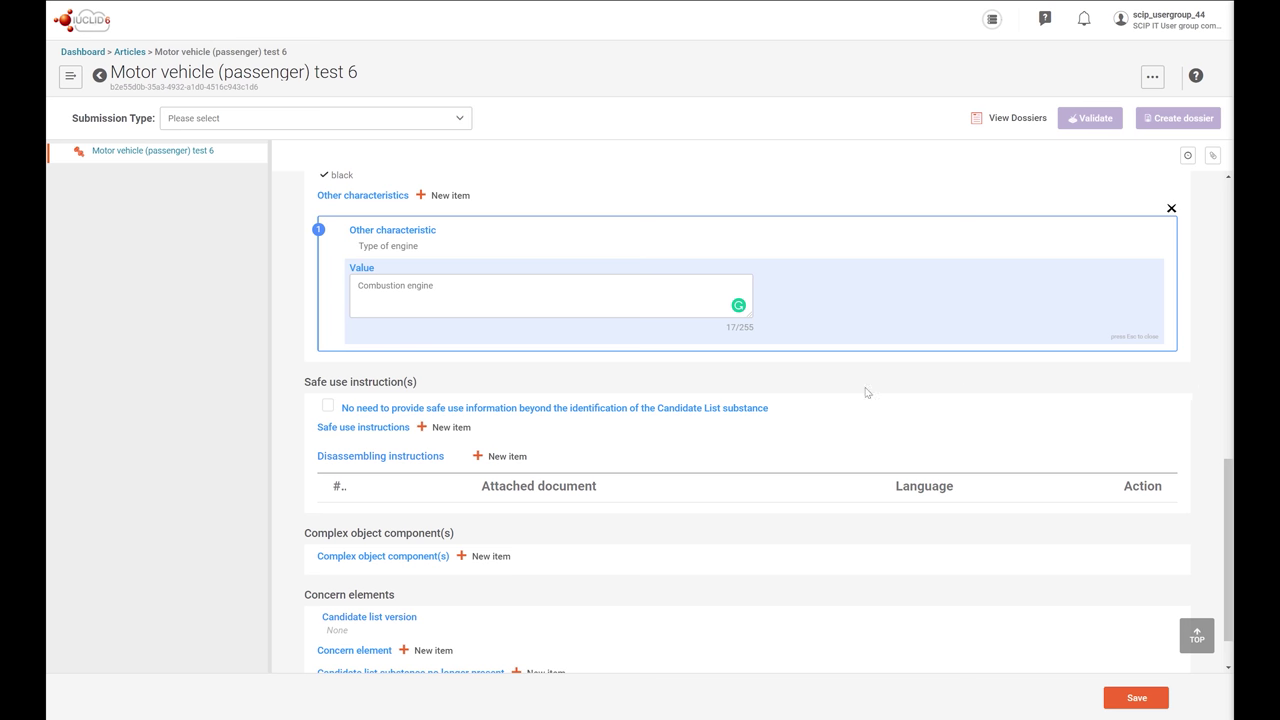
left_click(457, 438)
left_click(451, 376)
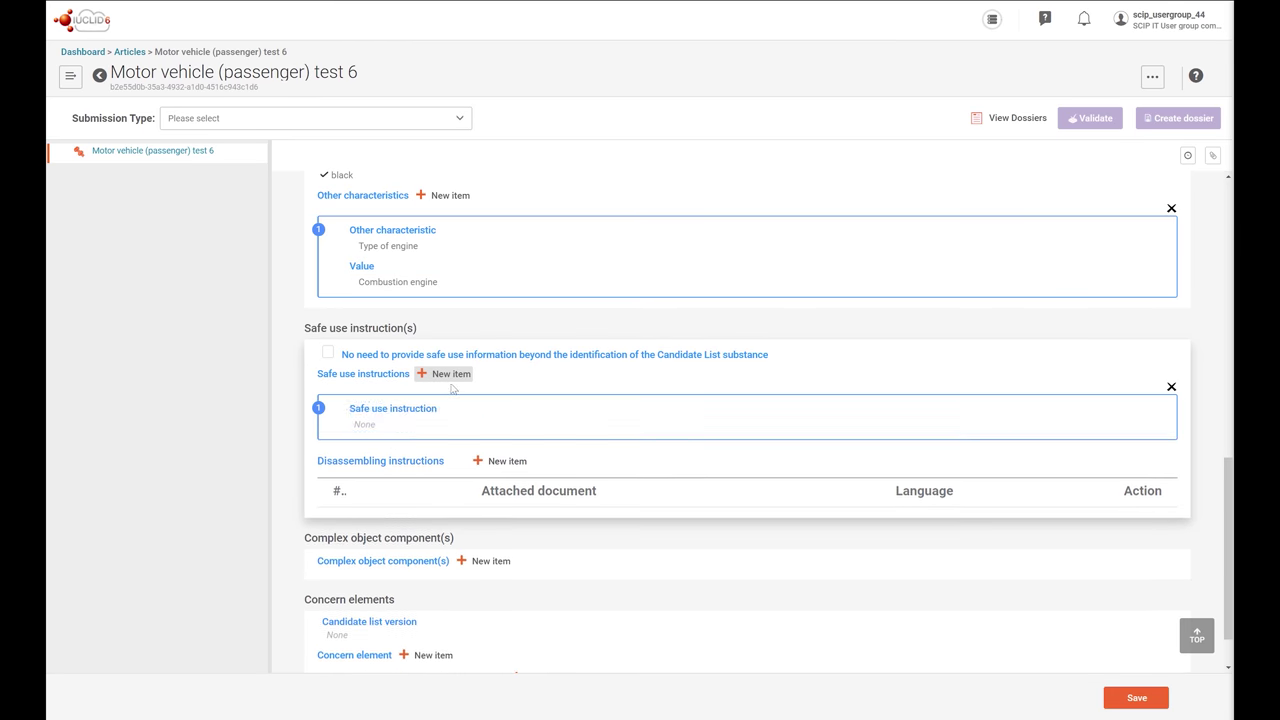
left_click(390, 437)
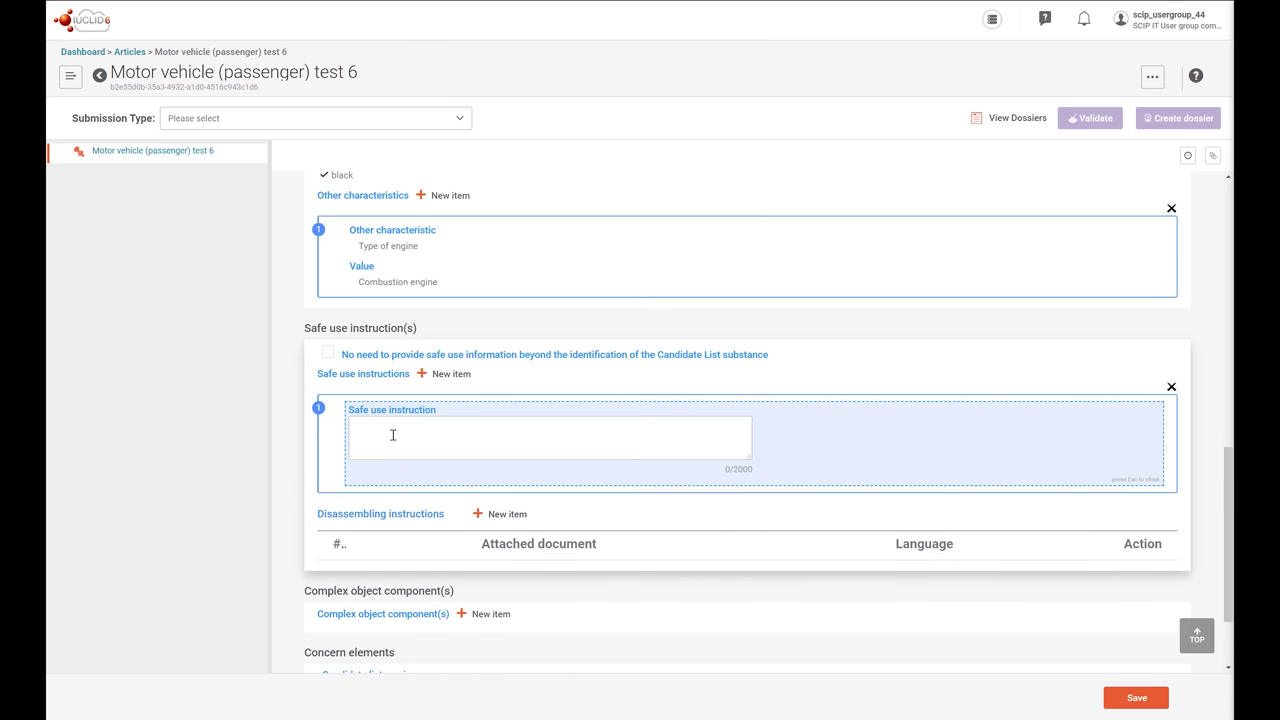
left_click(392, 435)
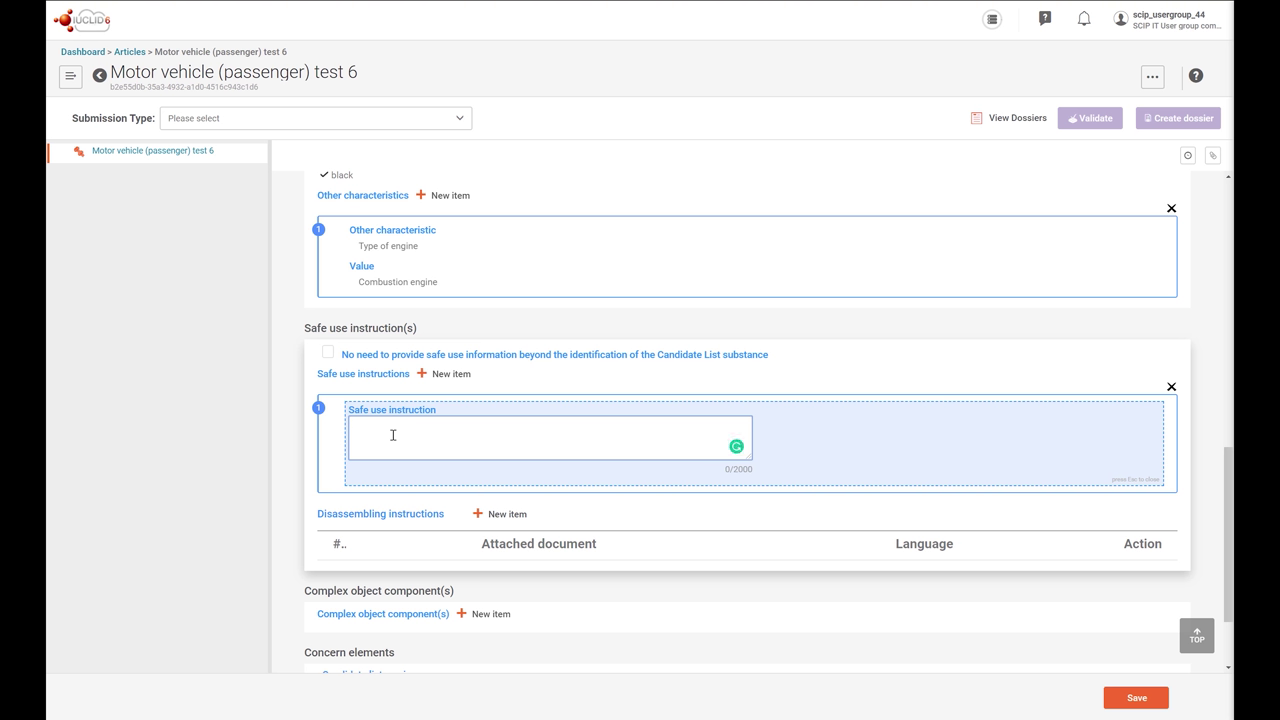
type("safe use sa")
type("vice")
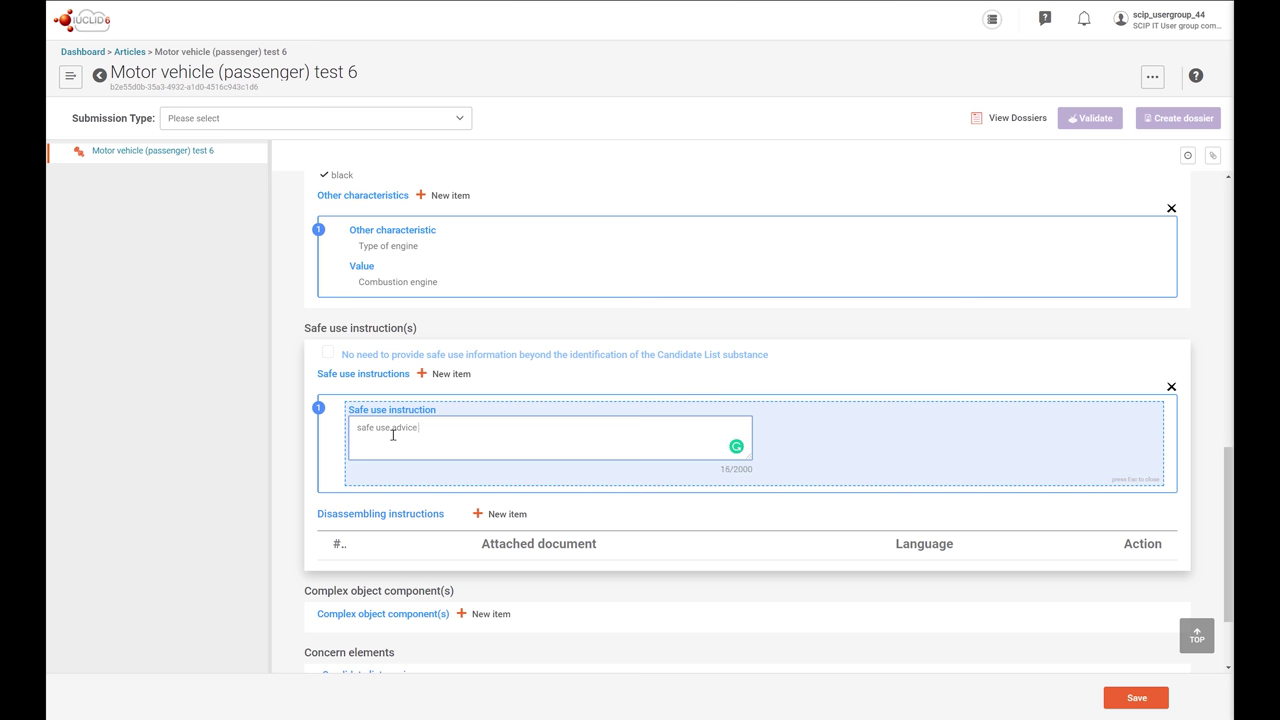
left_click(966, 363)
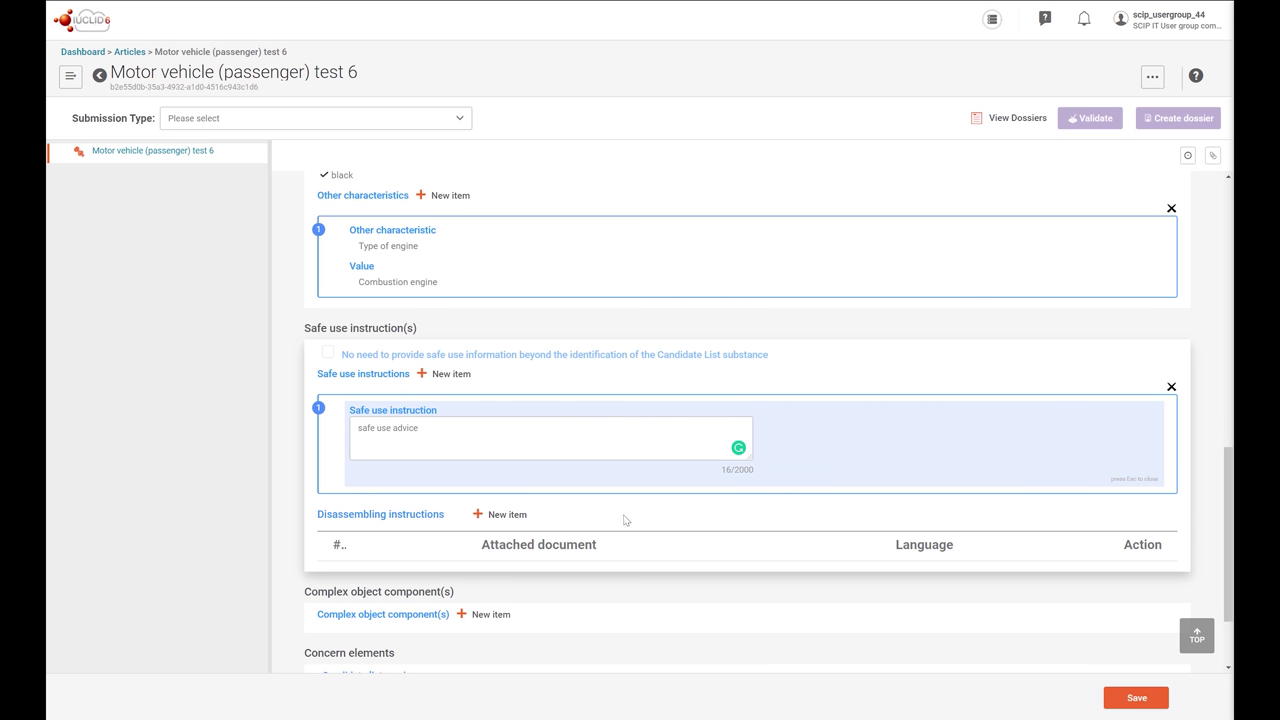
Step: Add a blank disassembling instructions entry and view its attached document and language fields
left_click(489, 521)
left_click(518, 461)
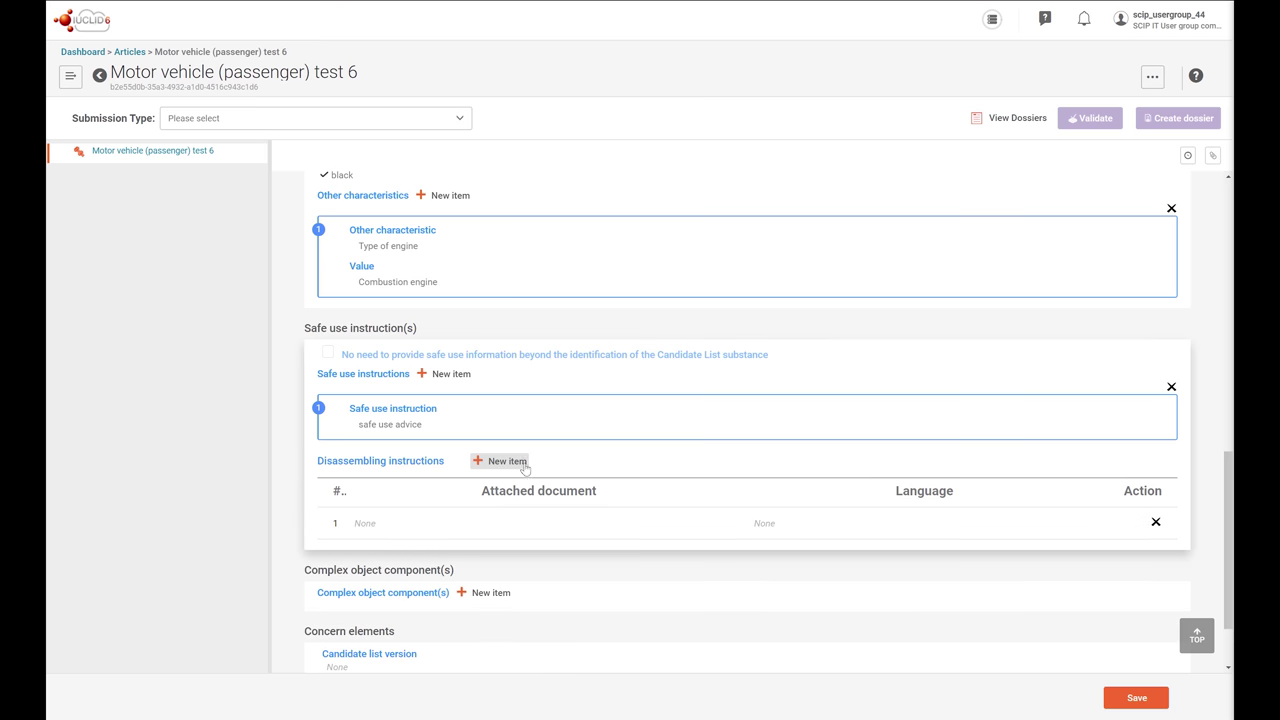
left_click(368, 528)
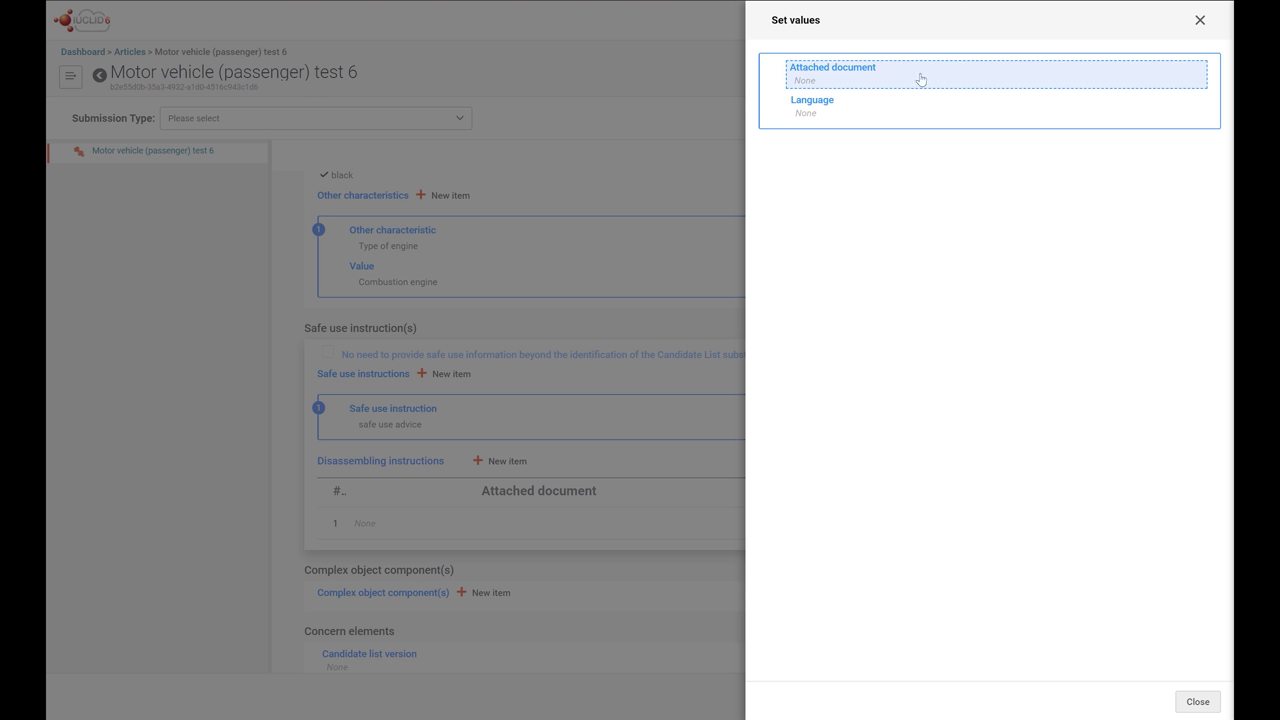
left_click(1200, 20)
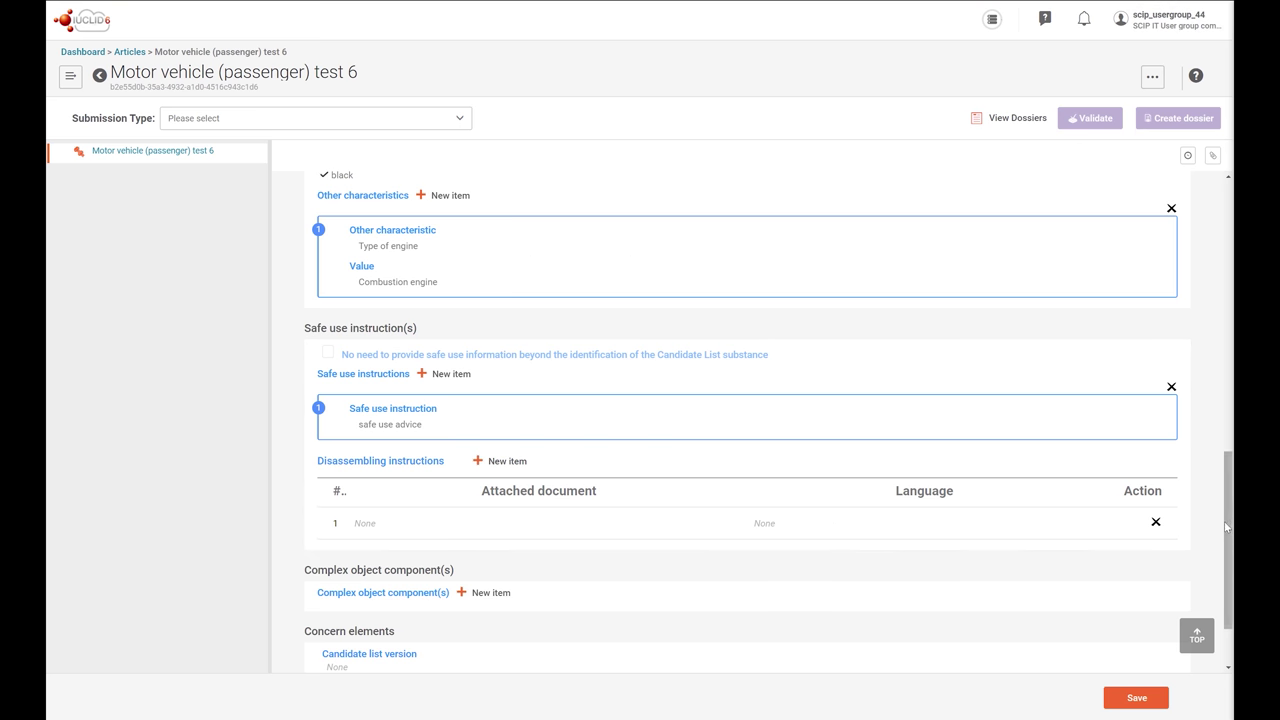
Step: Add a complex object component linking Combustion engine_b ECHA test example 1a, with 1 as the number of units
scroll(1225, 540, "down", 1)
scroll(1225, 540, "down", 2)
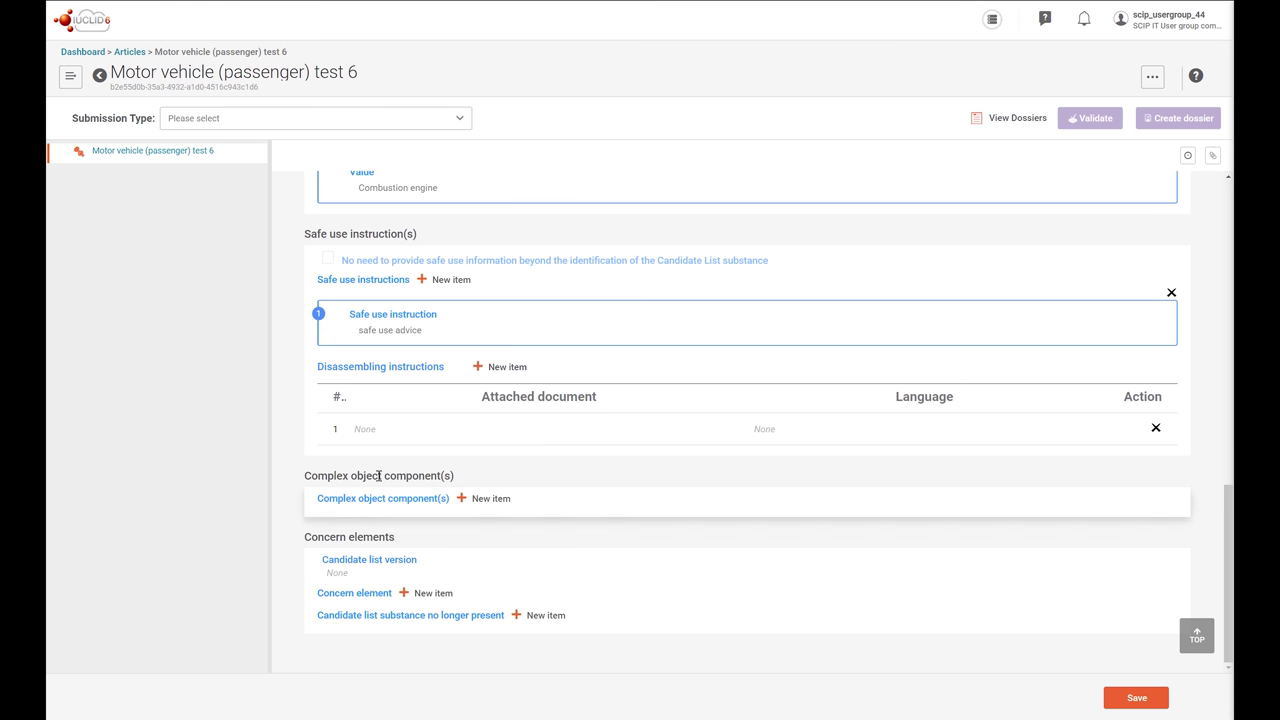
left_click(491, 498)
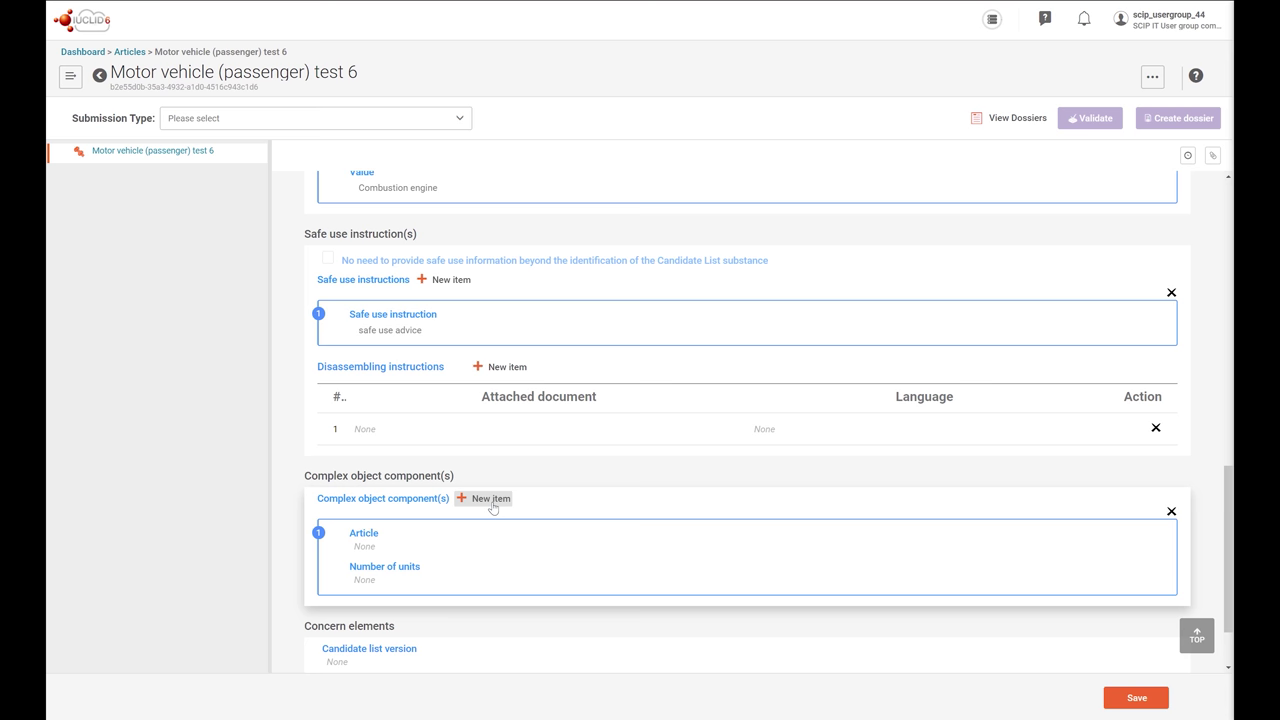
left_click(364, 534)
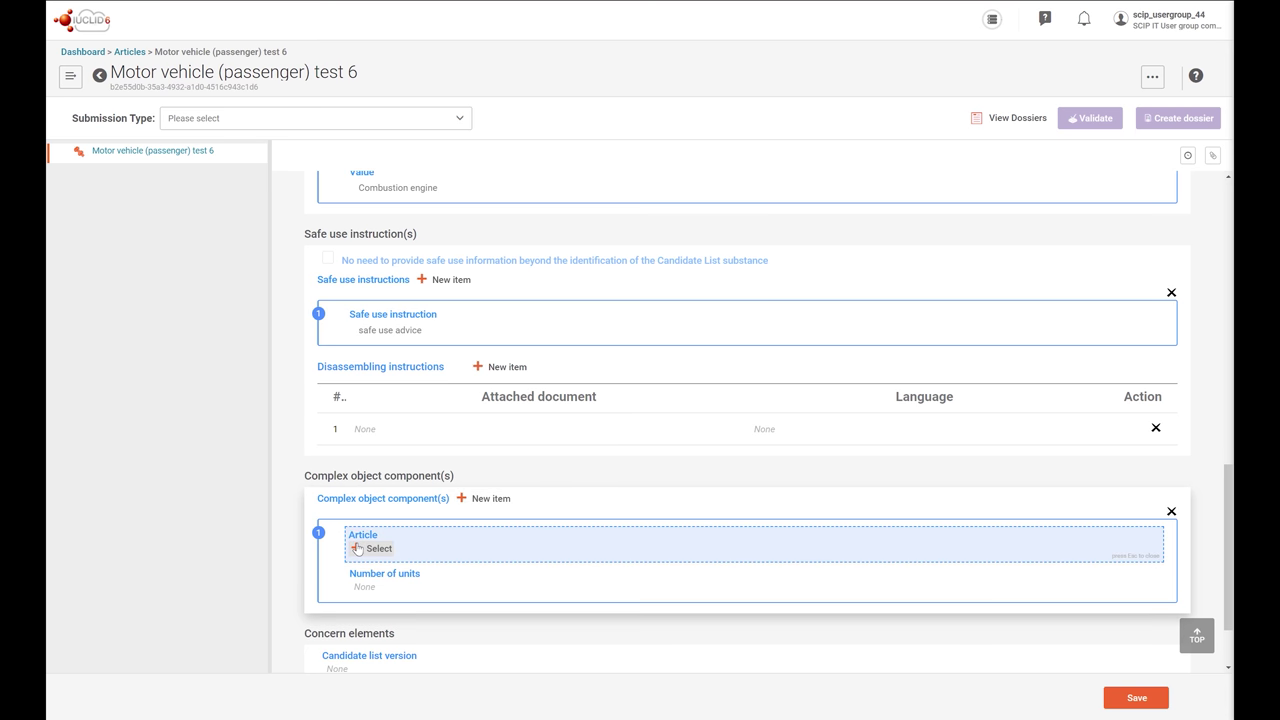
left_click(368, 549)
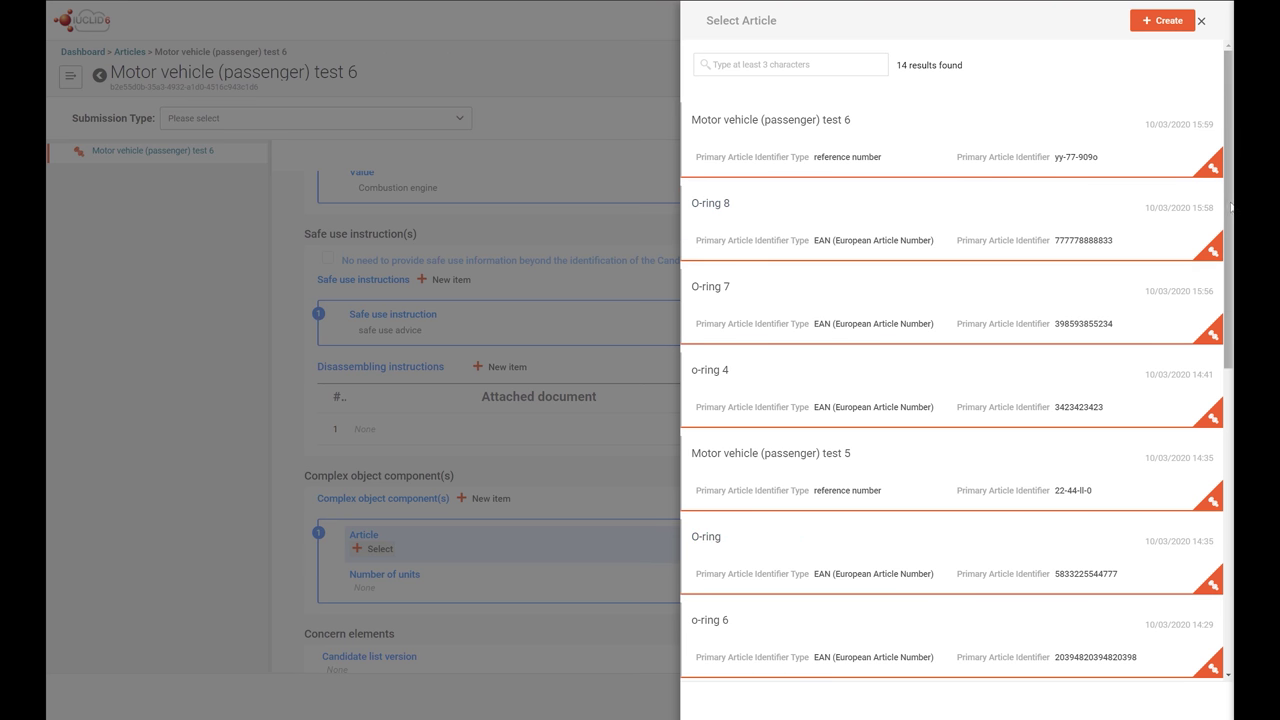
left_click_drag(1231, 207, 1220, 425)
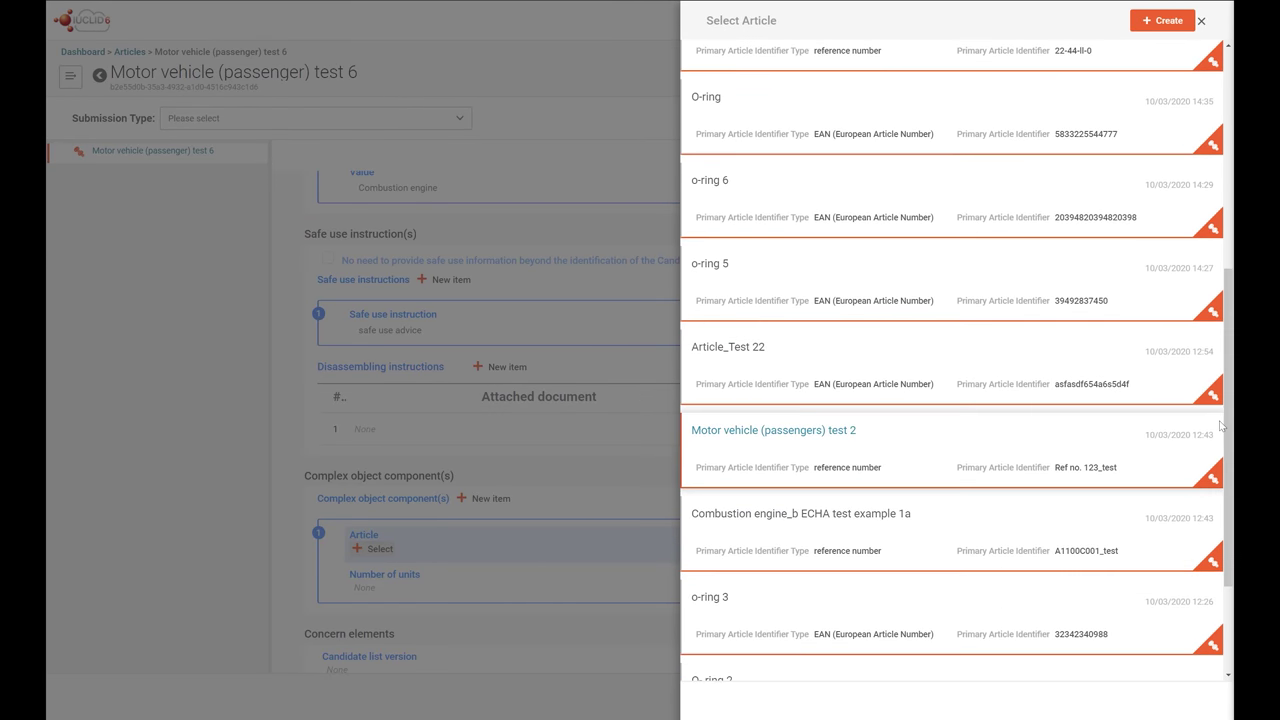
left_click(800, 528)
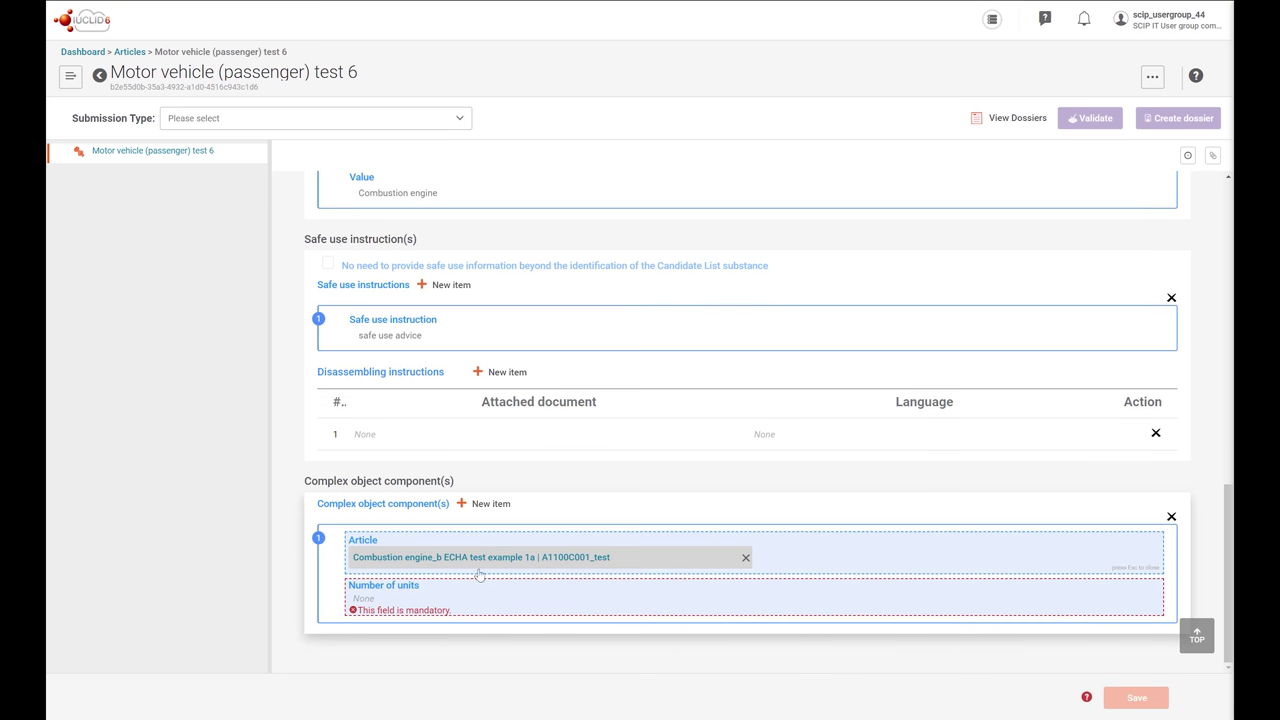
left_click(368, 603)
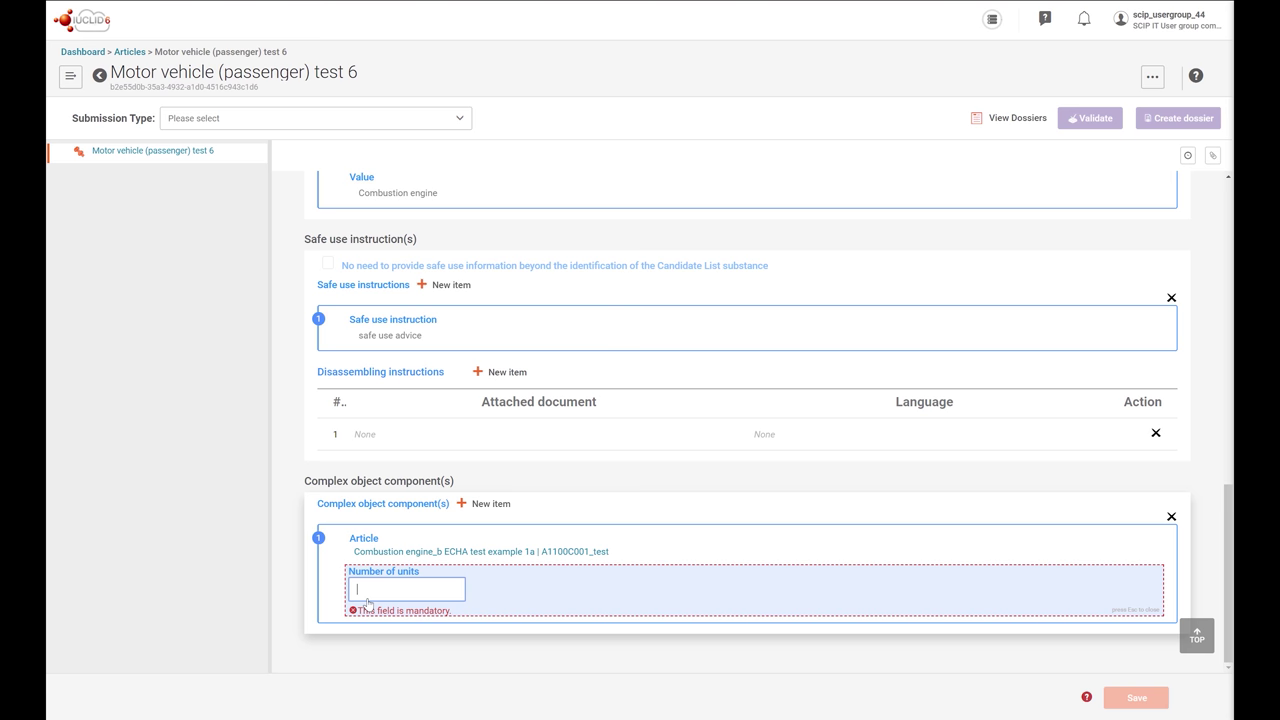
type("1")
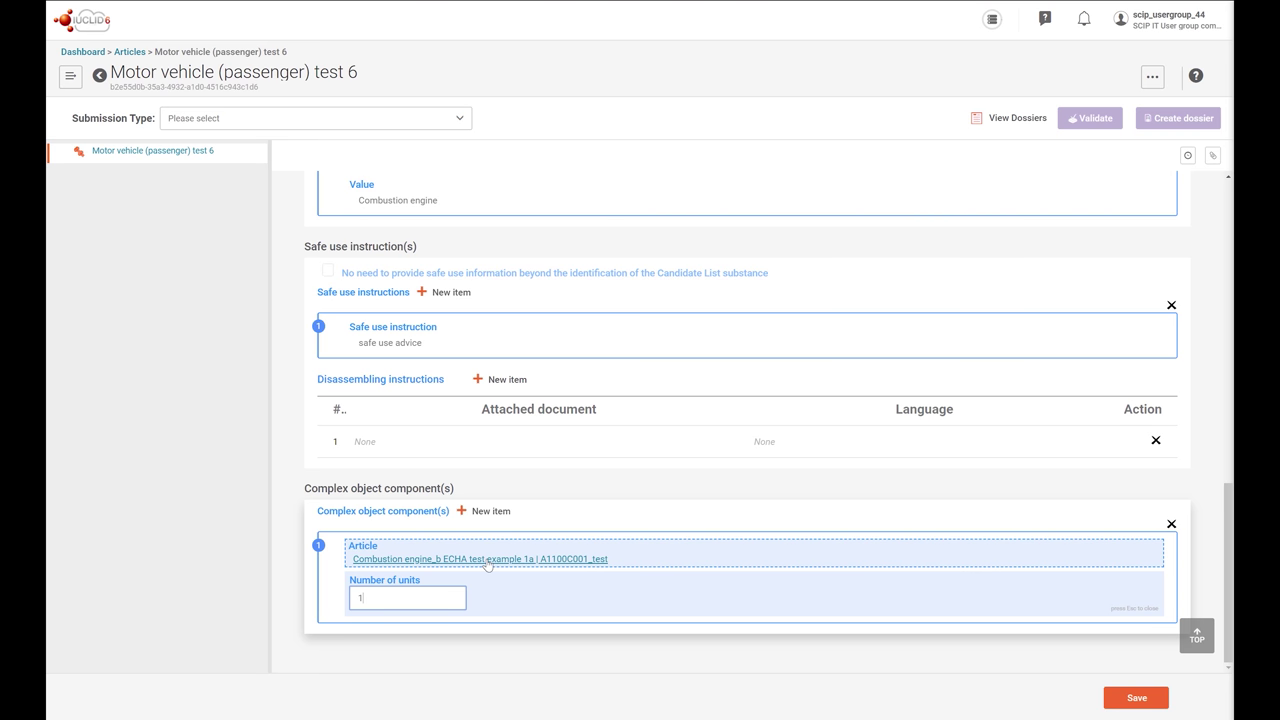
Step: Open the linked Combustion engine_b ECHA test example 1a article and review its category, characteristics, safe use instructions and components
left_click(487, 565)
left_click(487, 565)
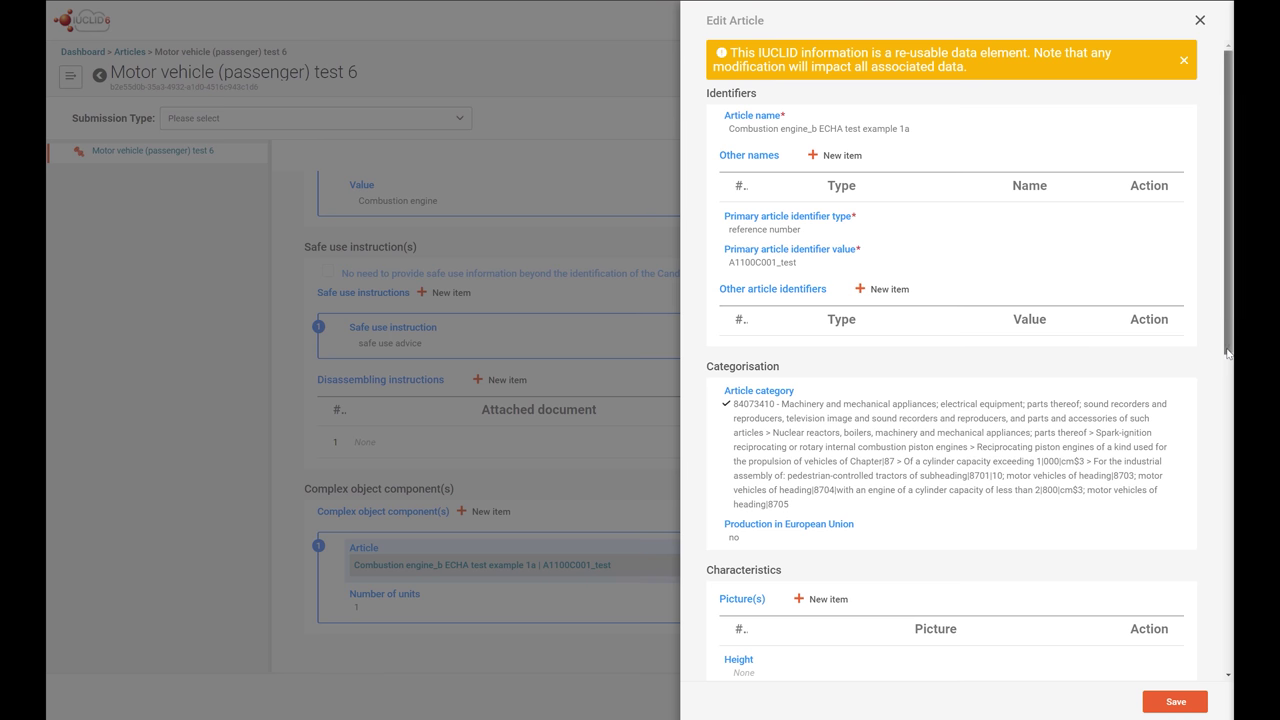
scroll(979, 366, "down", 2)
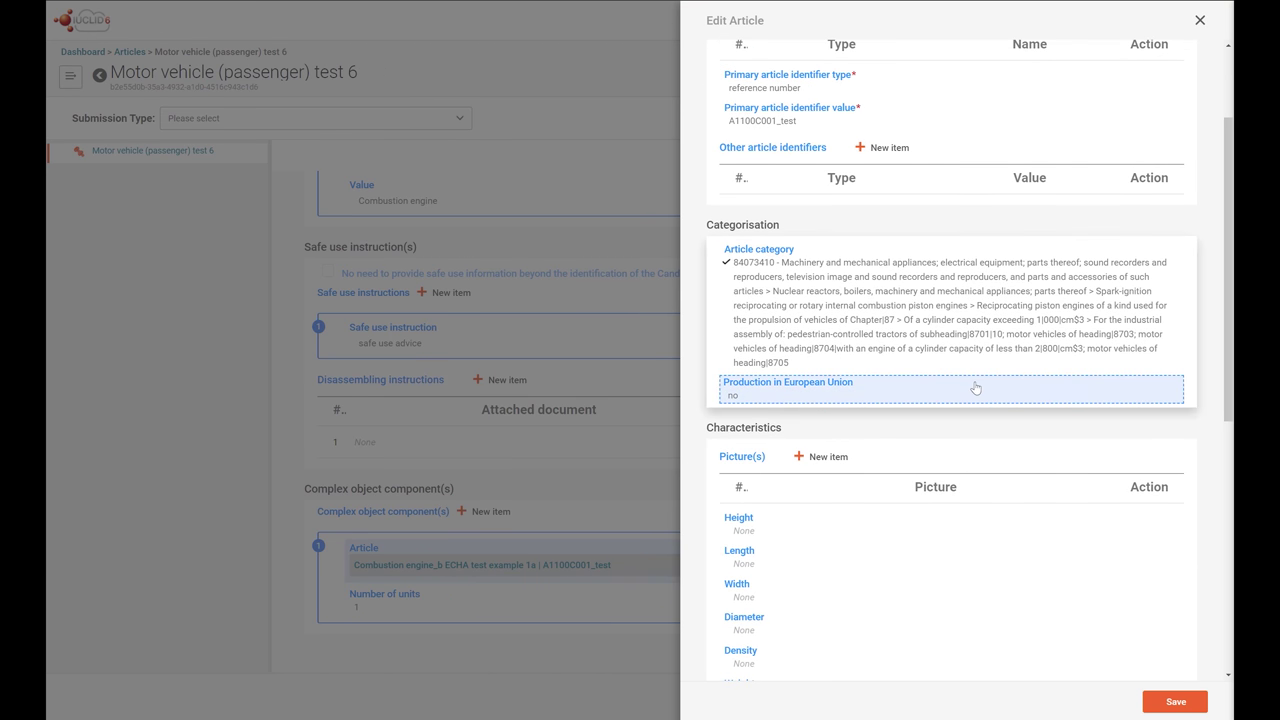
left_click_drag(1228, 416, 1228, 452)
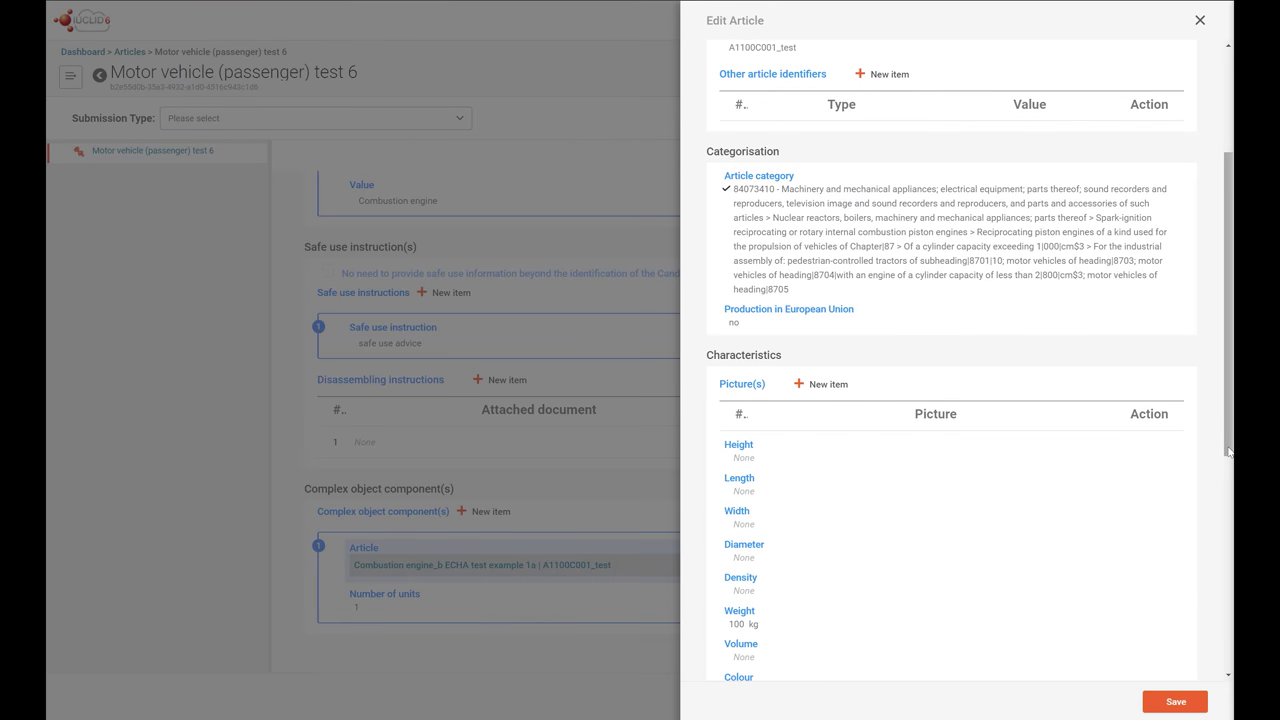
scroll(747, 497, "down", 2)
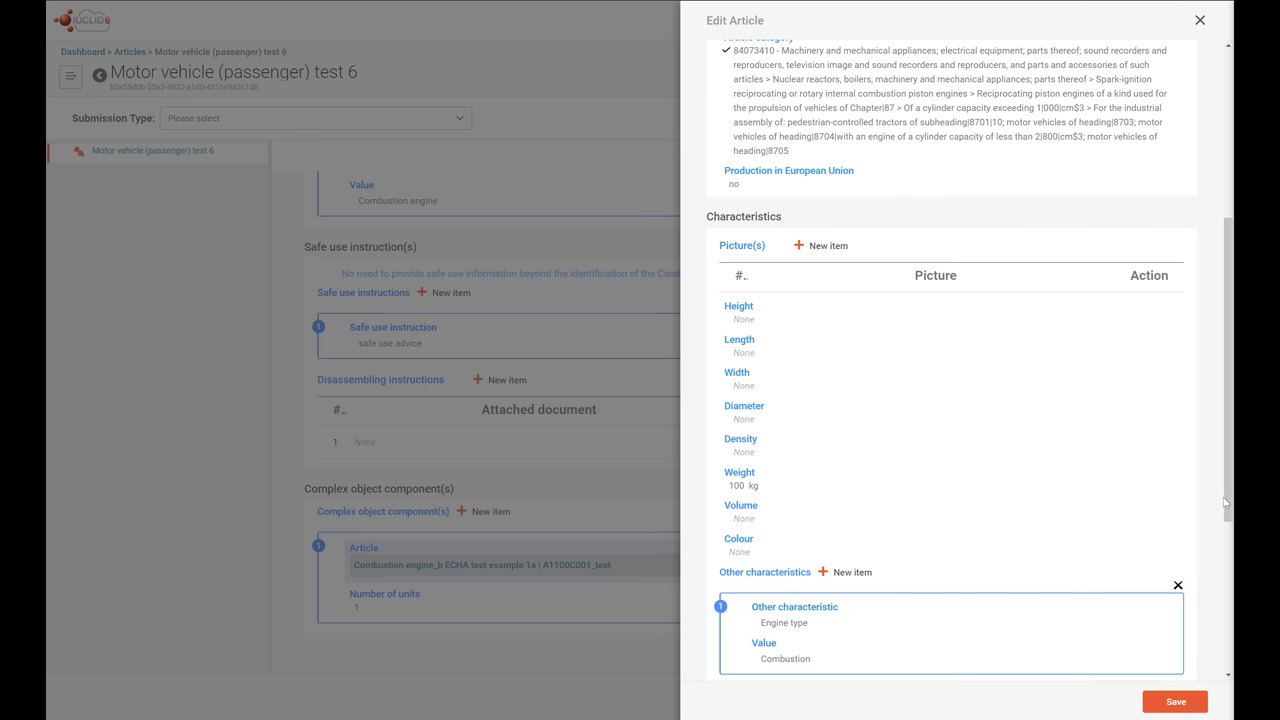
left_click_drag(1232, 510, 1195, 662)
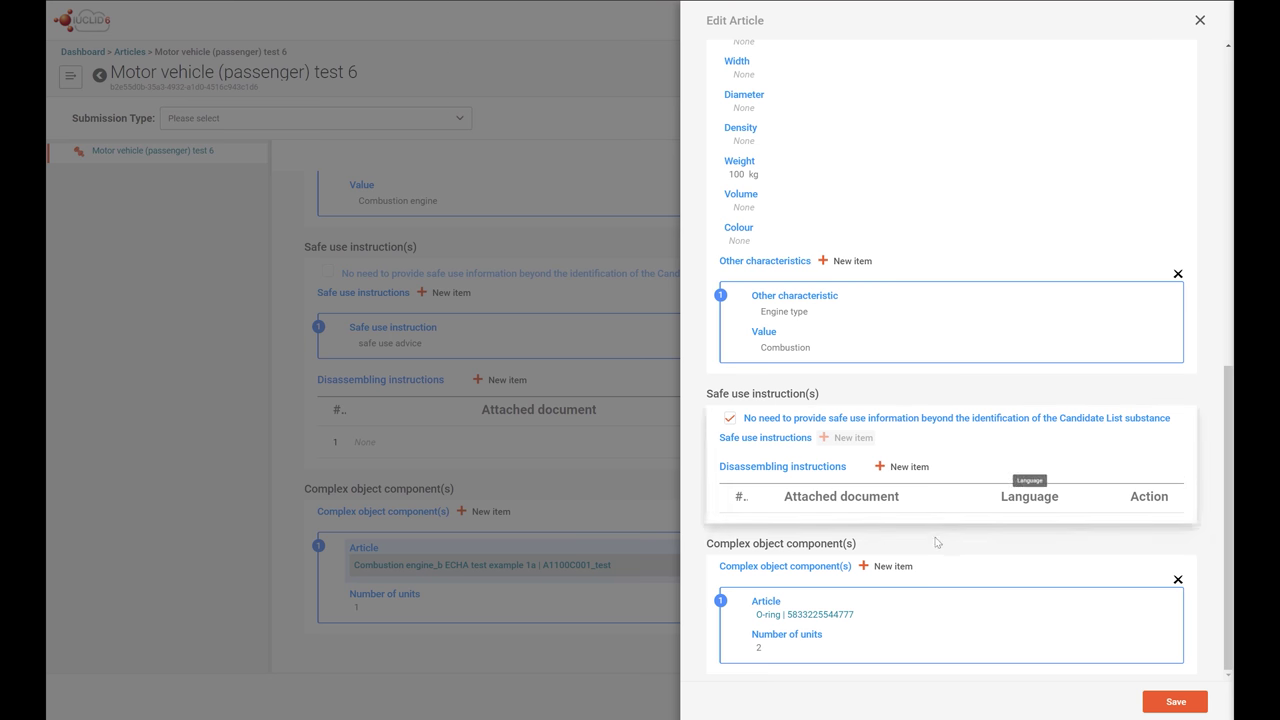
Step: Open the O-ring component linked to the combustion engine and review its identifiers, category and characteristics
left_click(801, 622)
left_click(829, 621)
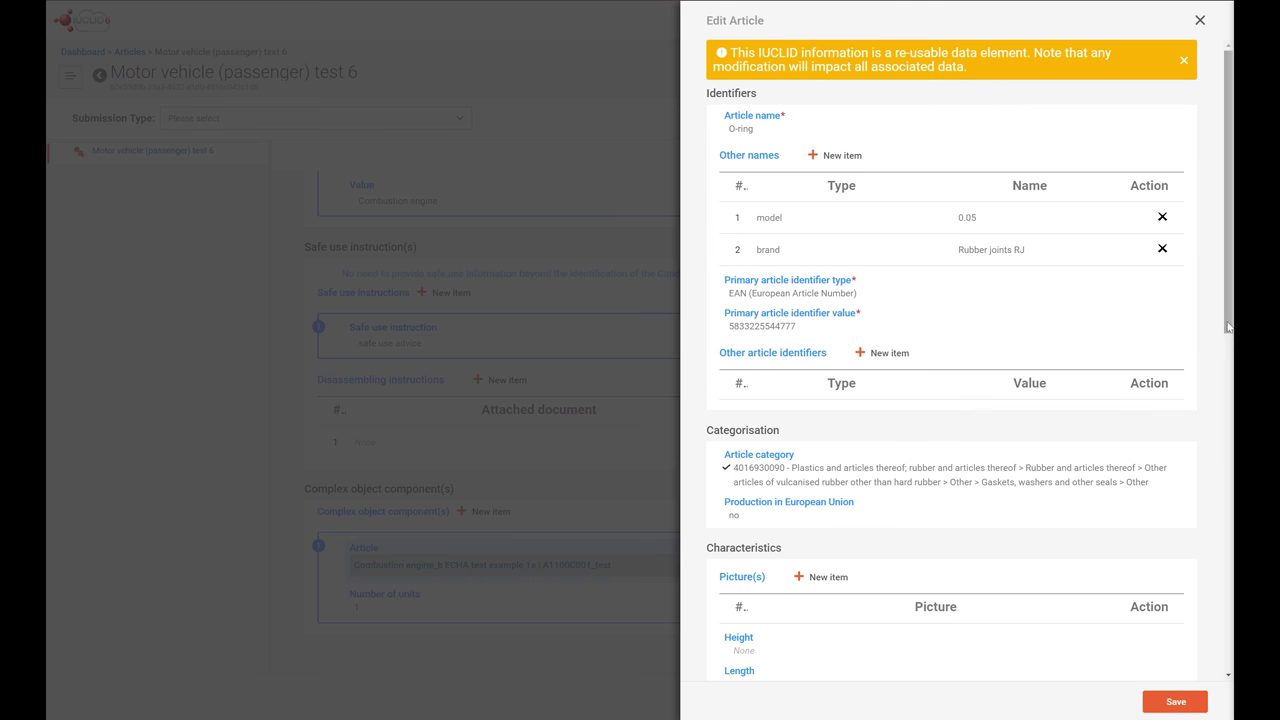
left_click_drag(1228, 327, 1224, 431)
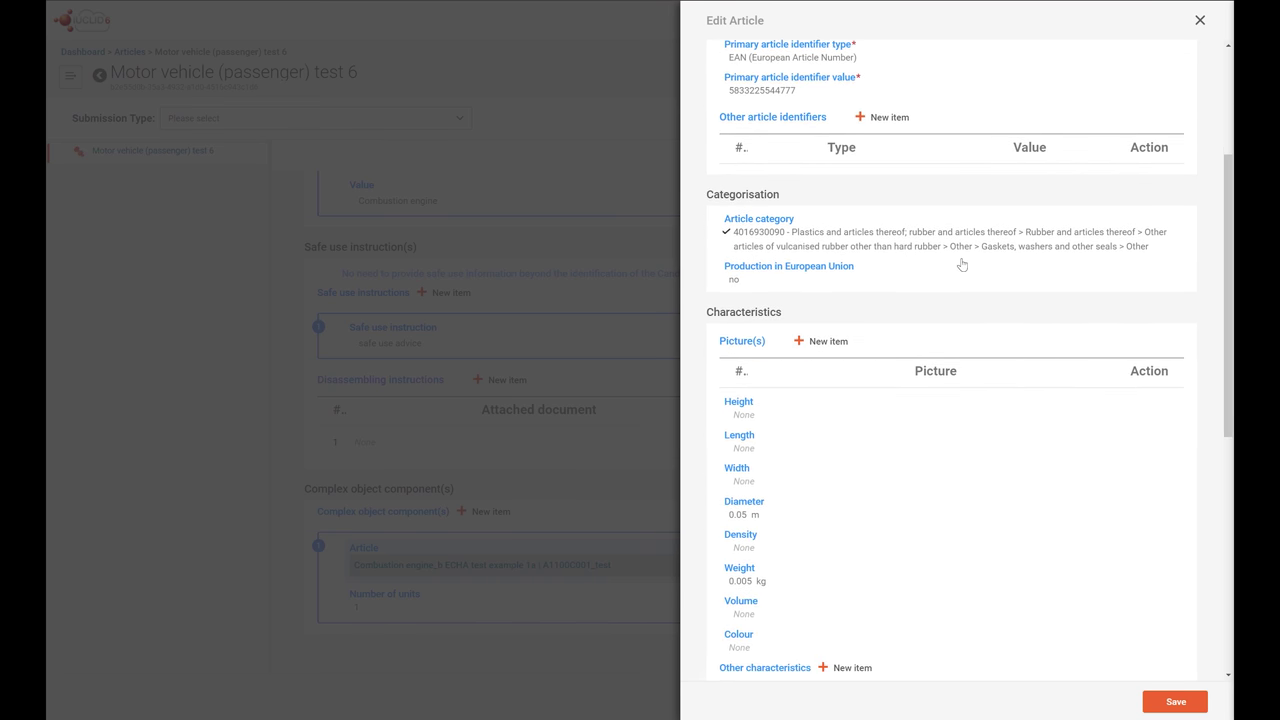
left_click_drag(1228, 355, 1228, 550)
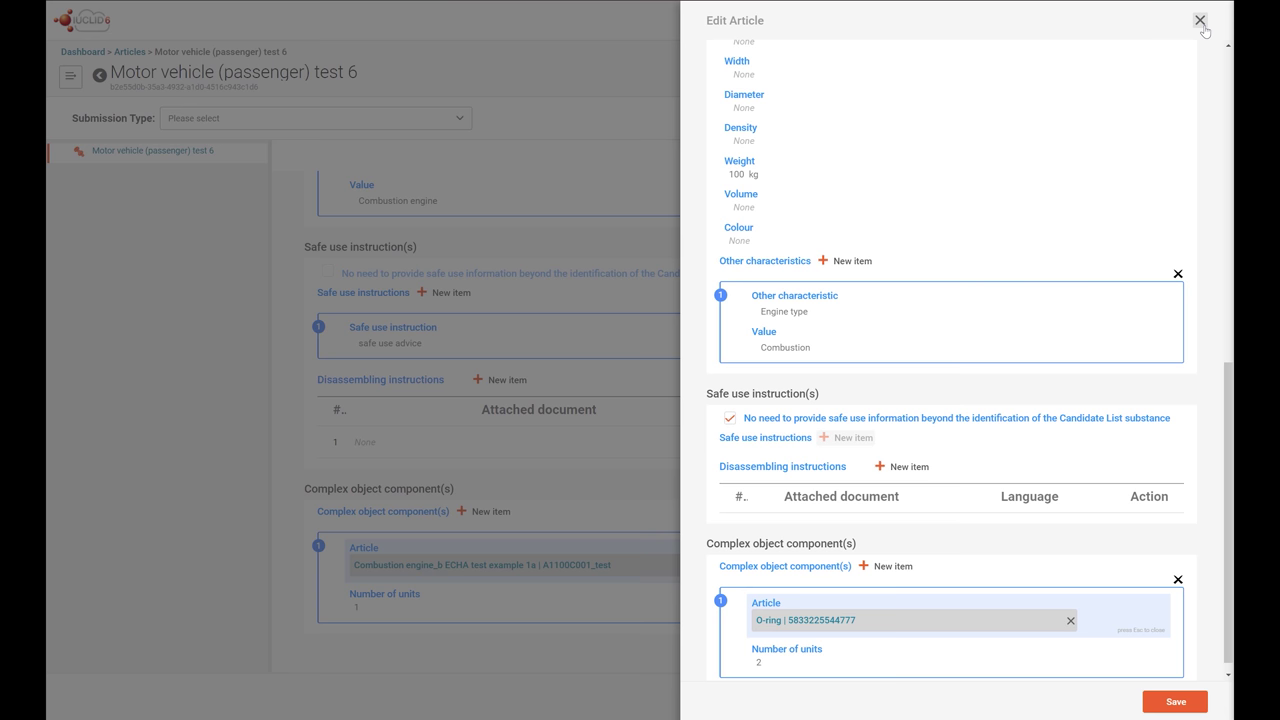
Step: Save the linked combustion engine article and the Motor vehicle (passenger) test 6 dataset
left_click(1173, 706)
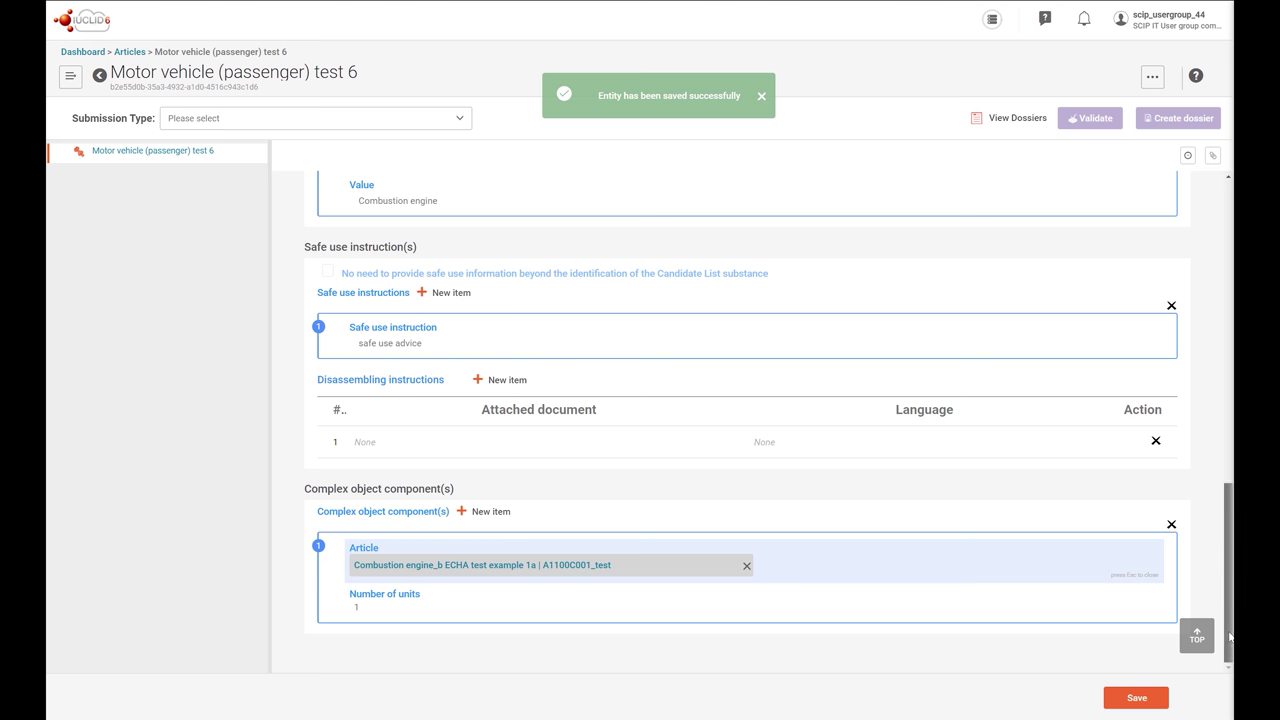
left_click_drag(1230, 637, 1231, 686)
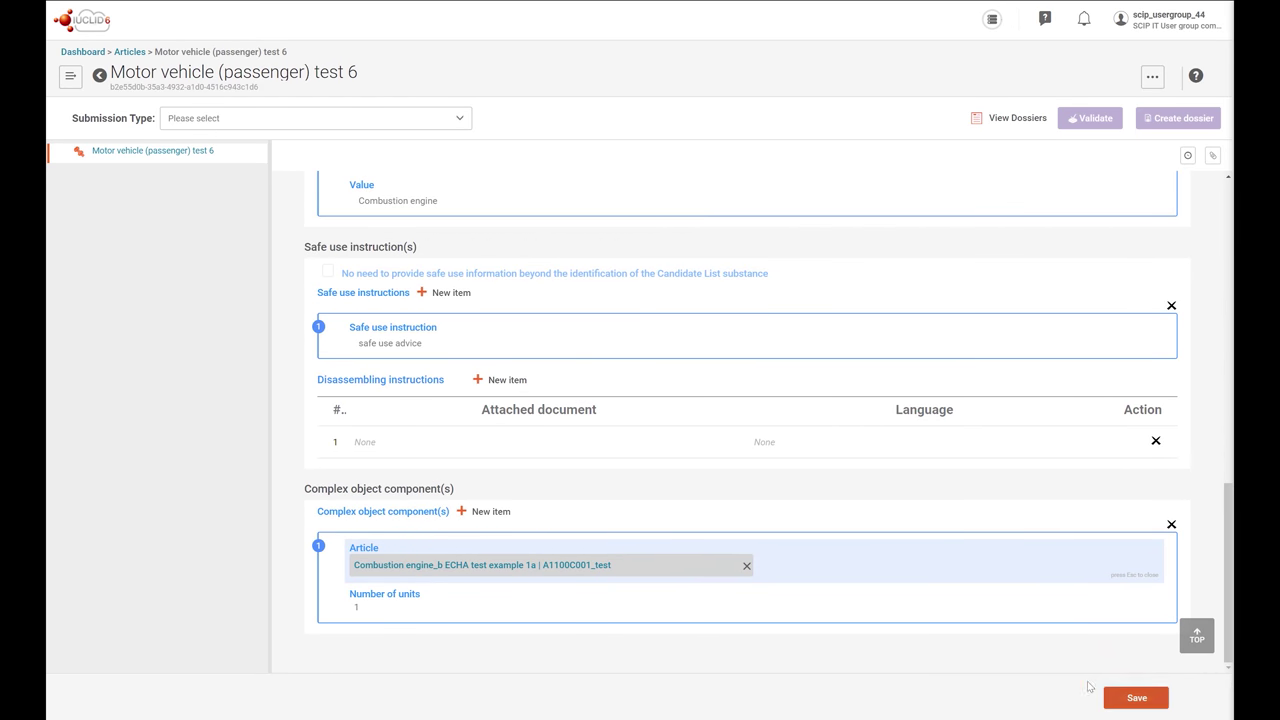
left_click(1137, 699)
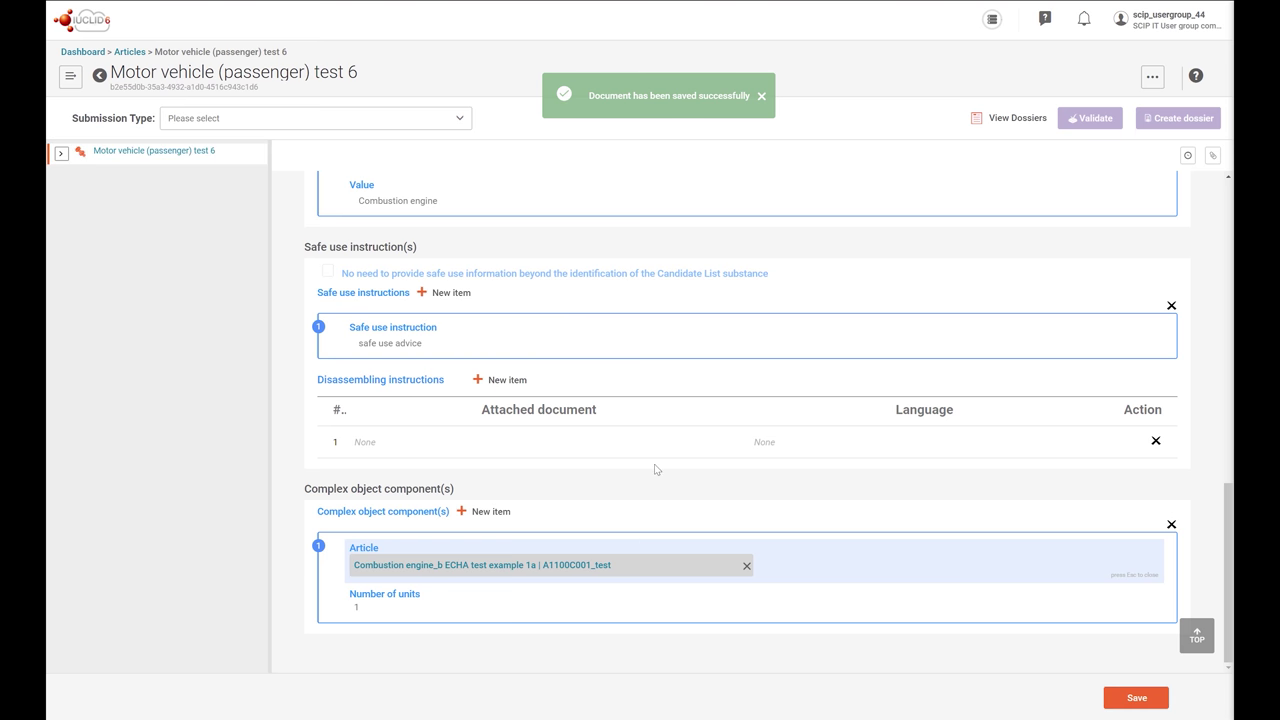
Step: Open the O-ring 7 dataset from the articles list and add SCIP article notification as its submission type
left_click(99, 77)
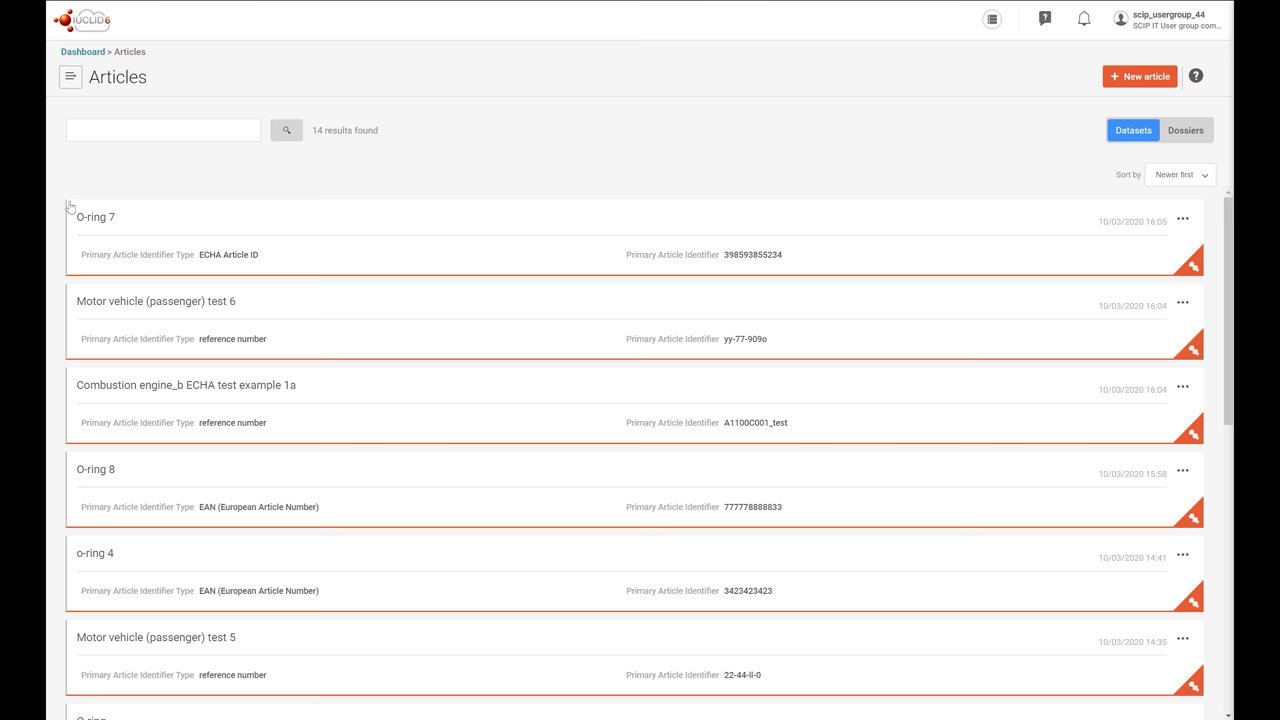
left_click(101, 229)
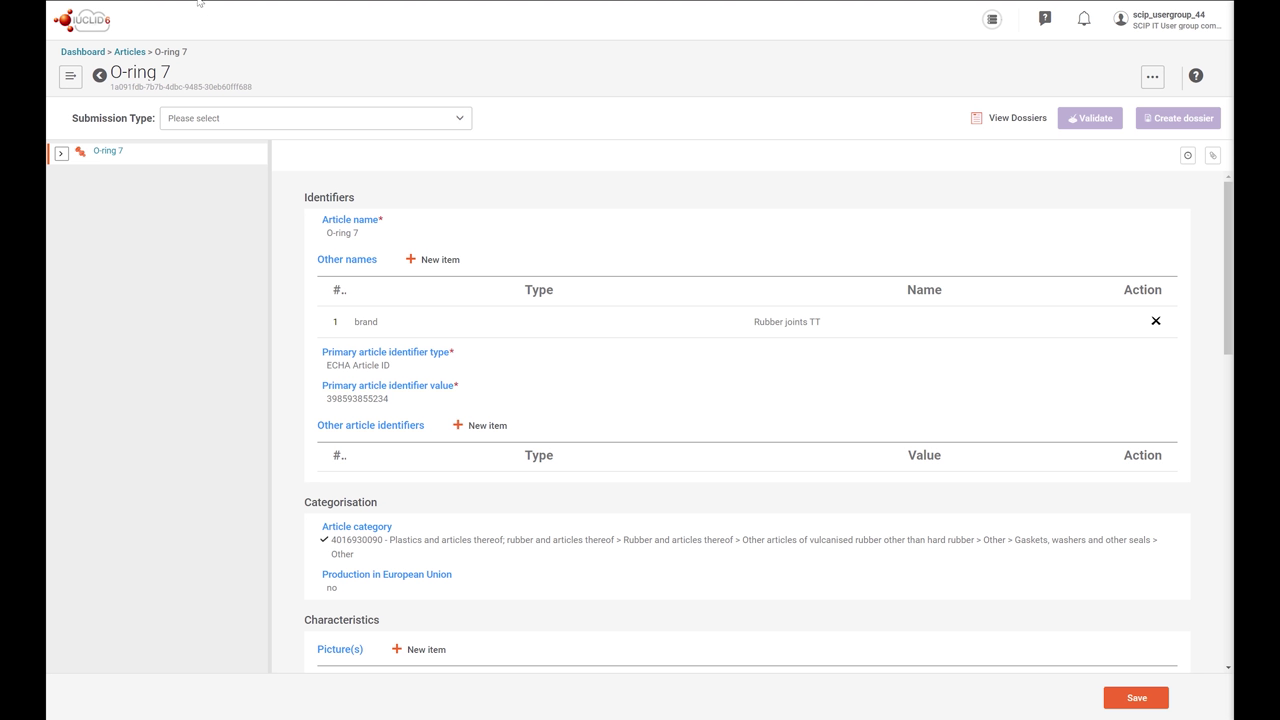
left_click(462, 122)
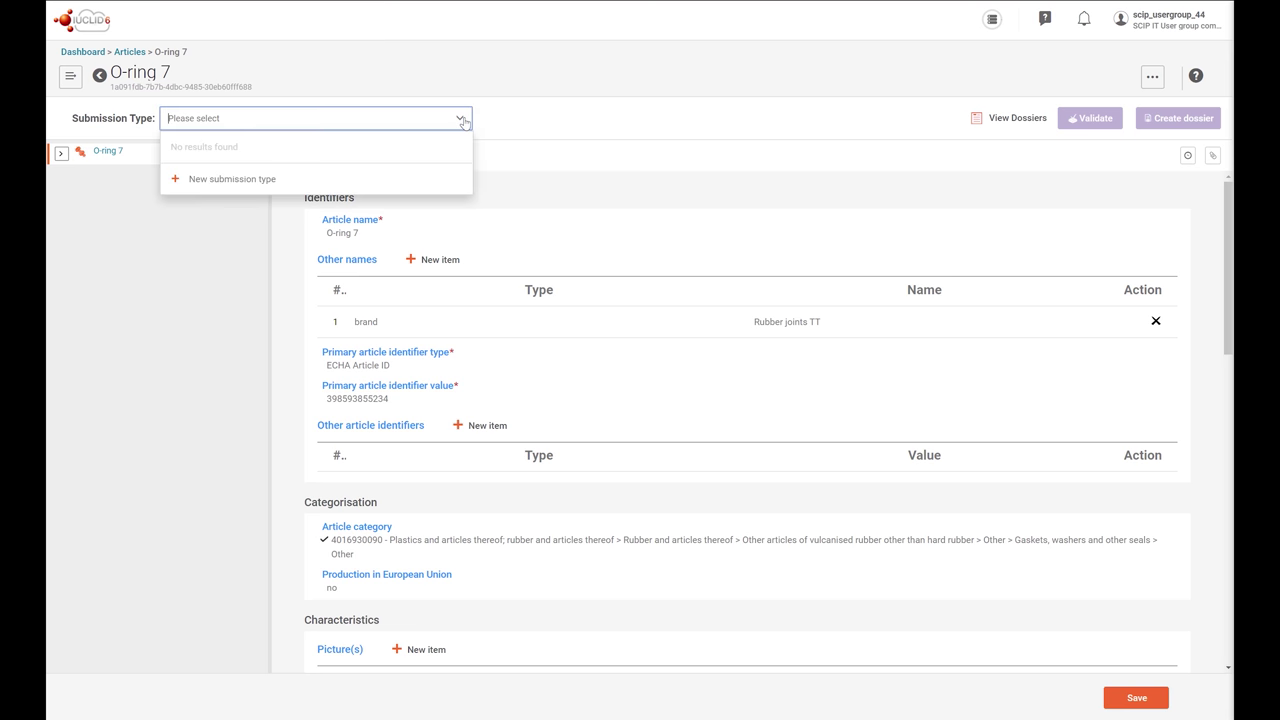
left_click(342, 186)
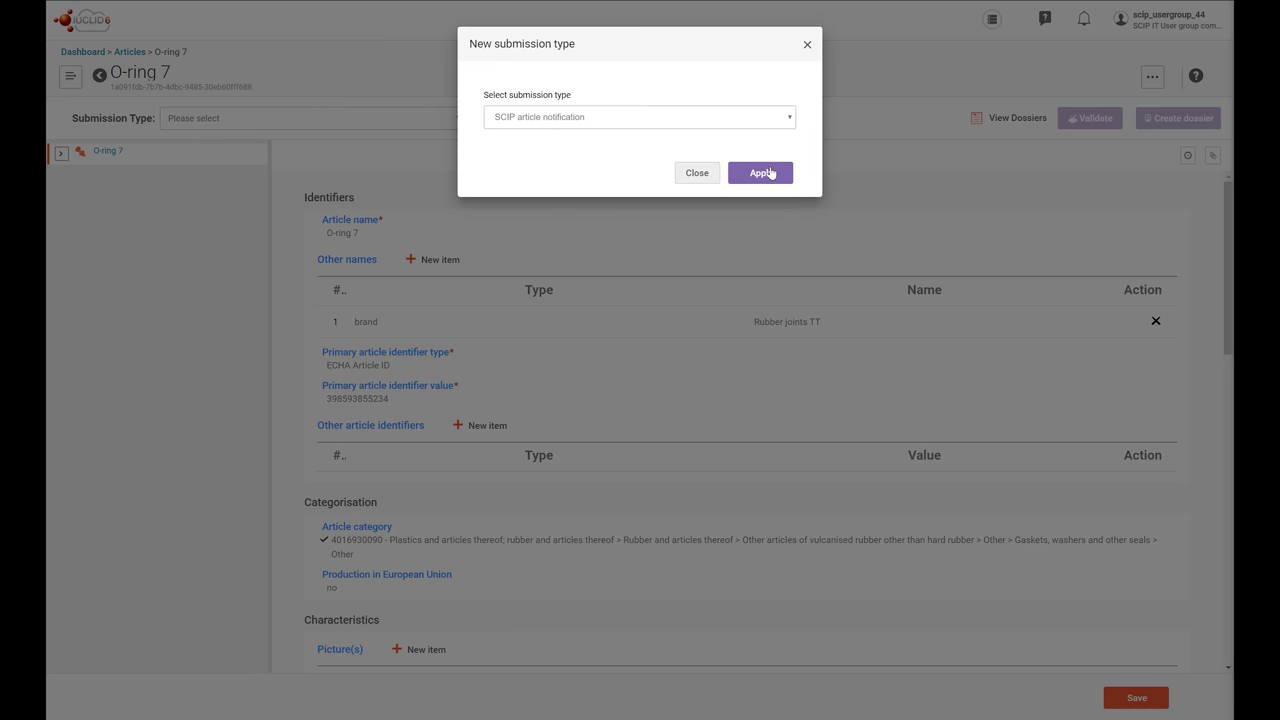
left_click(770, 174)
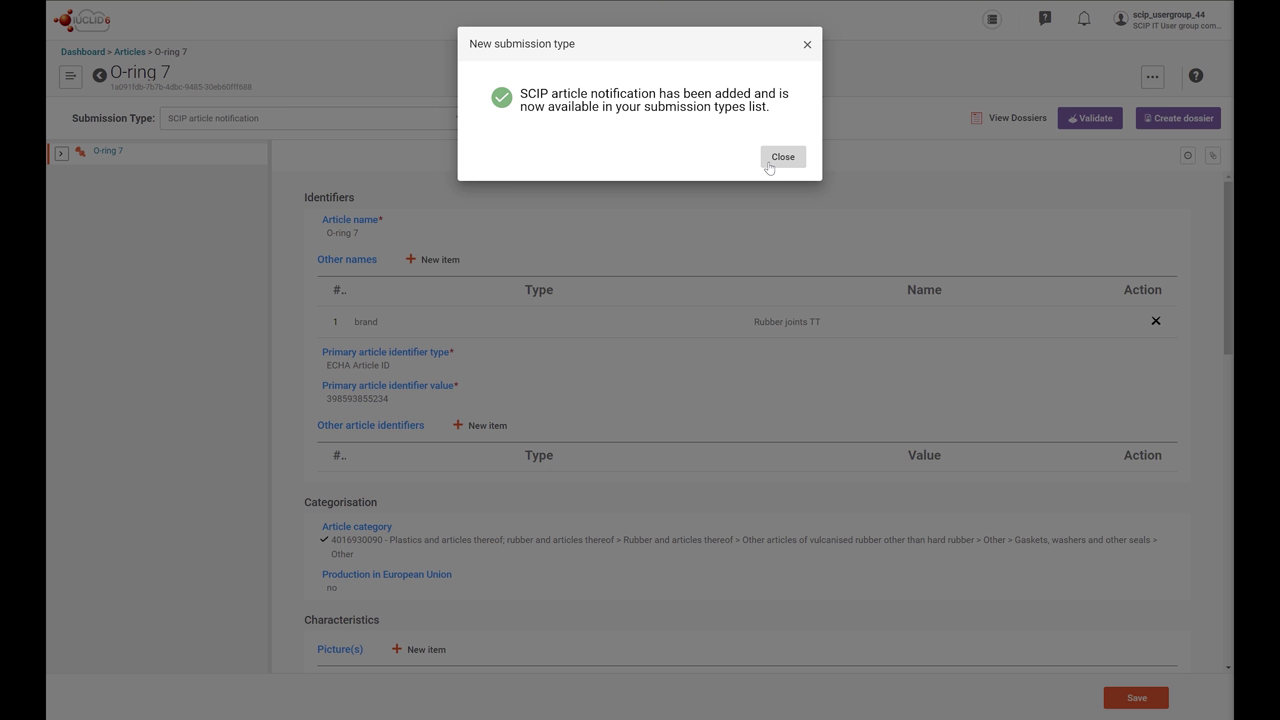
left_click(783, 160)
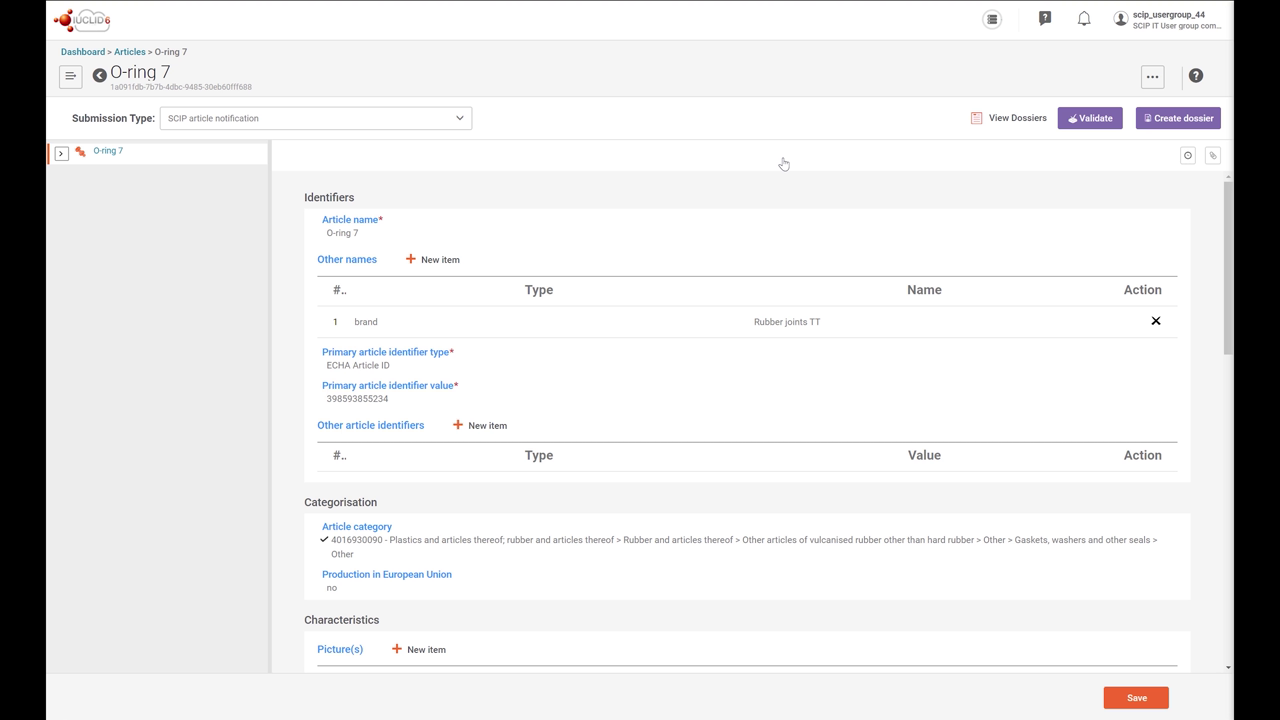
Step: Validate the O-ring 7 dataset with Dossier10 as the dossier name
left_click(1097, 124)
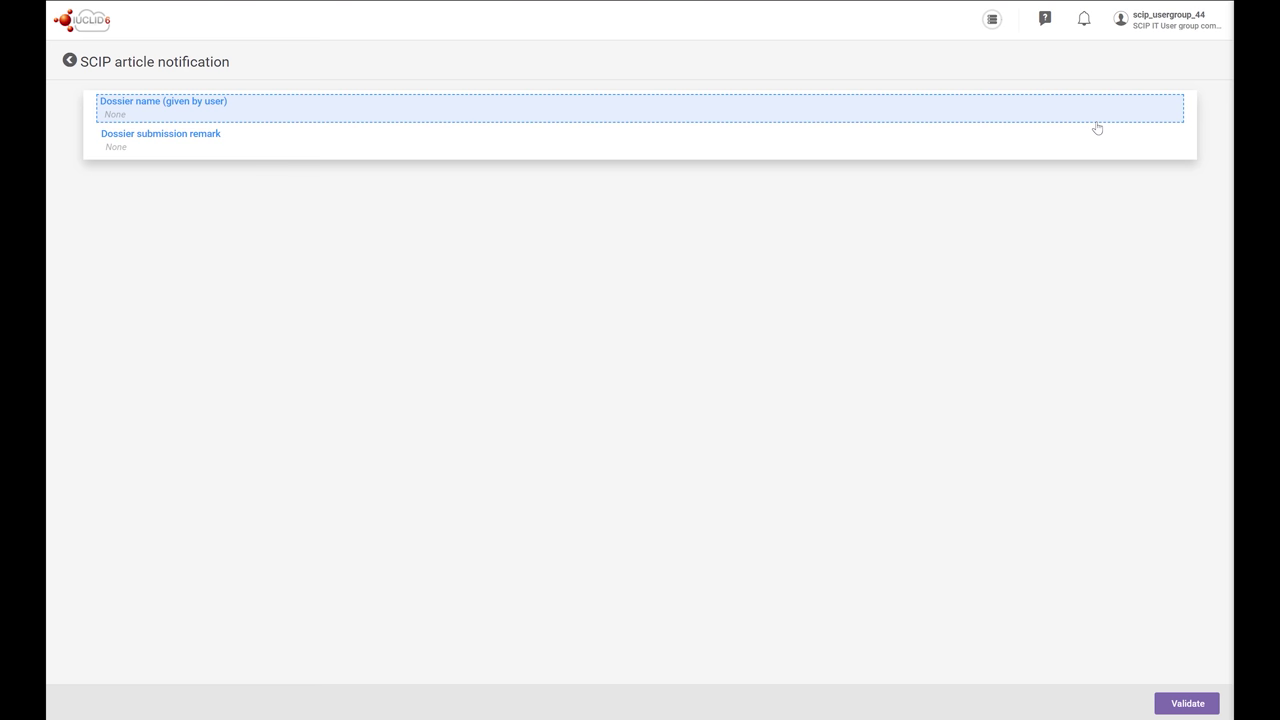
left_click(143, 121)
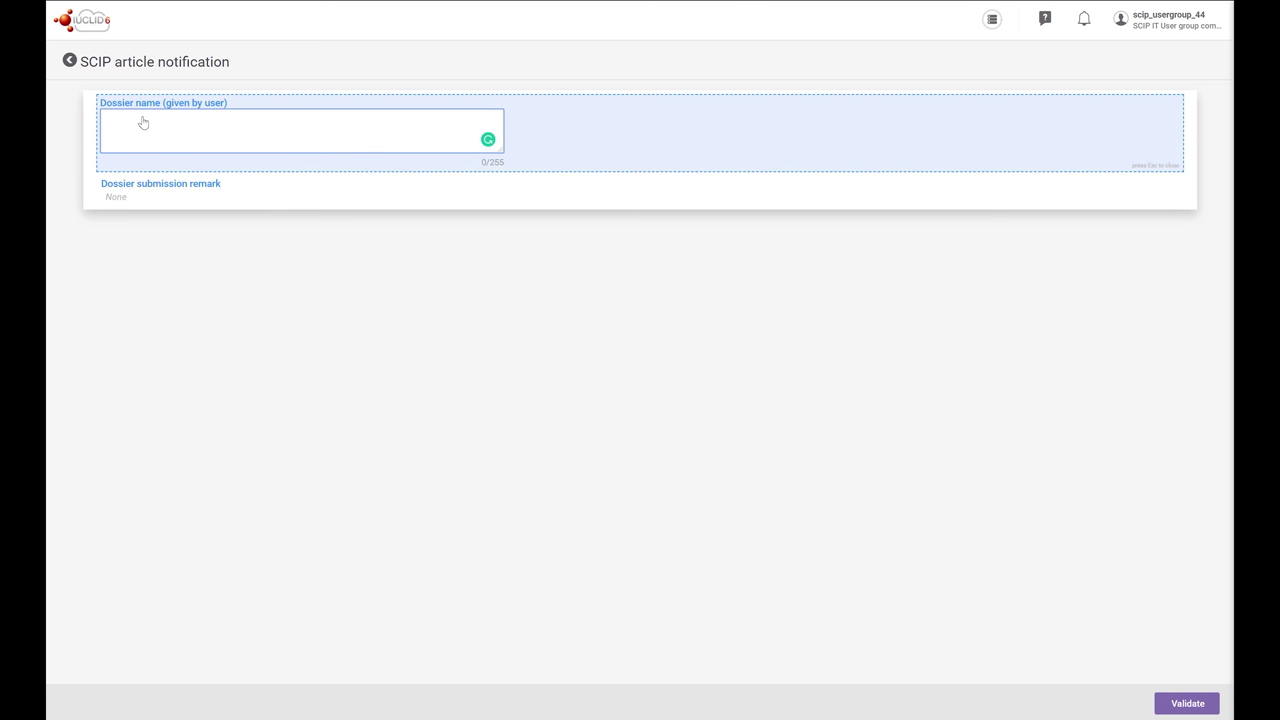
type("Dosser")
type("ier")
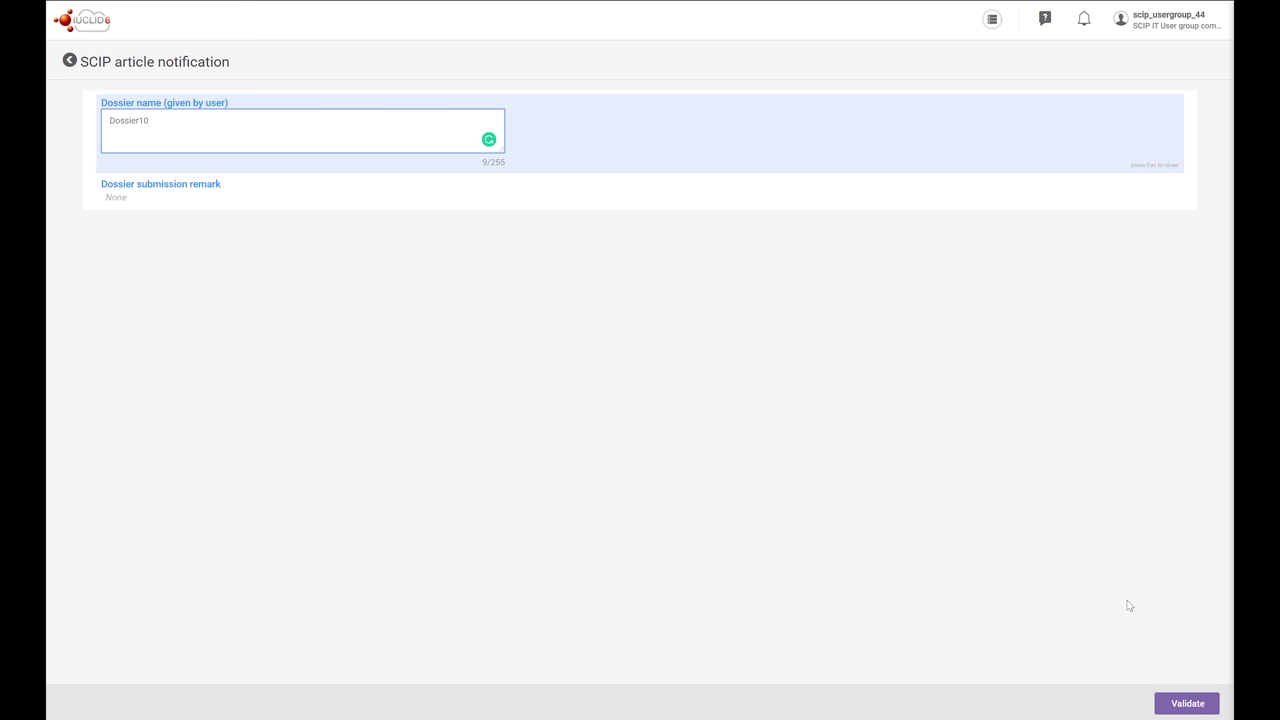
left_click(1171, 704)
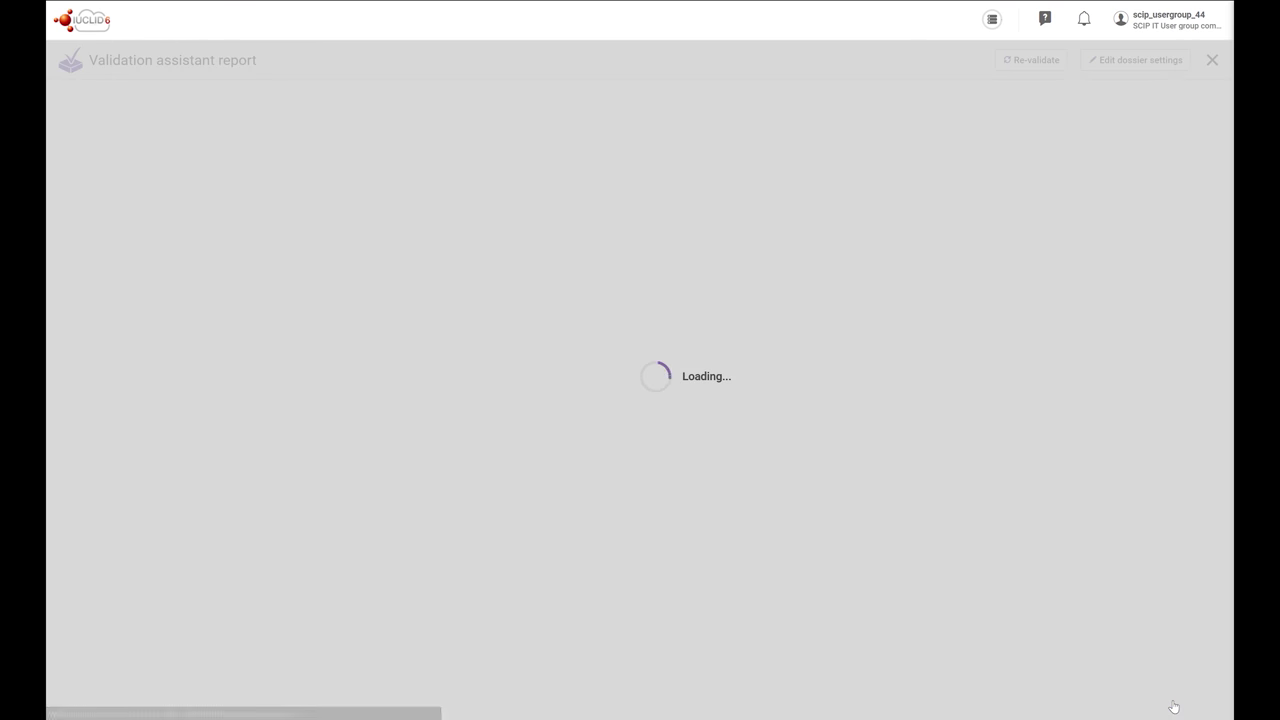
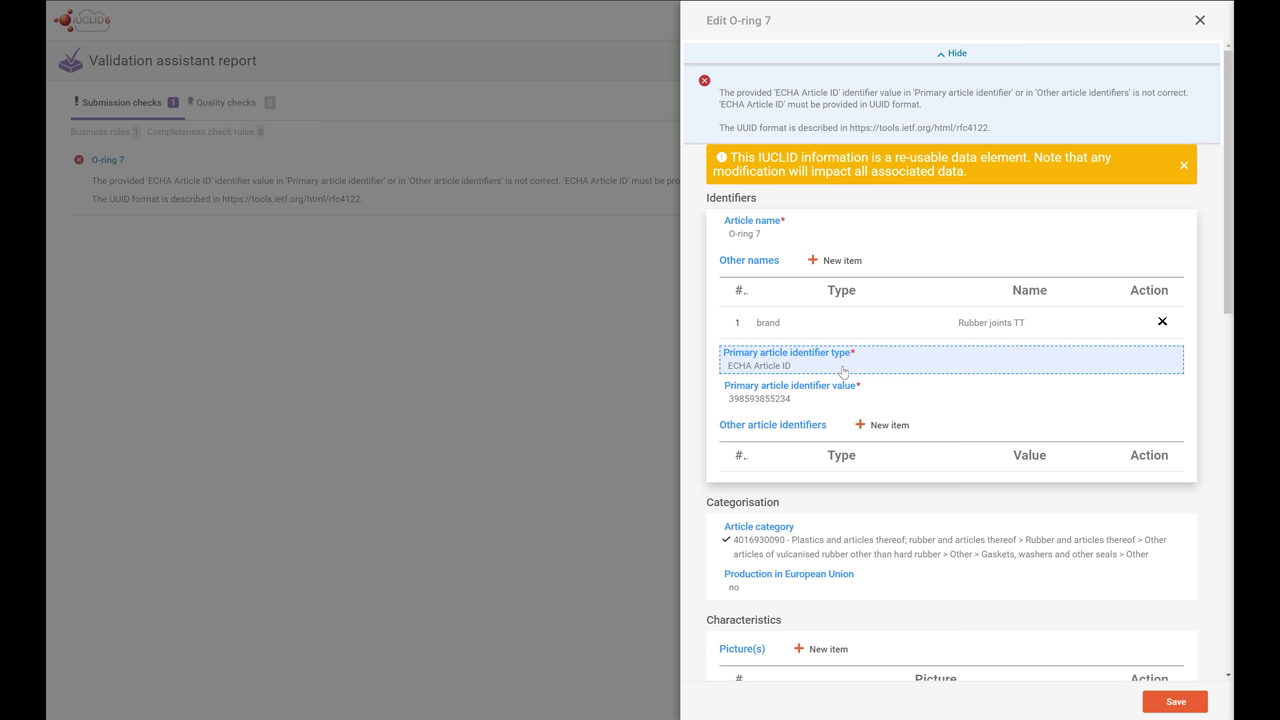
Step: Set O-ring 7's primary article identifier type to EAN (European Article Number) with the value 232394lakdjf4343, and save the article
left_click(844, 370)
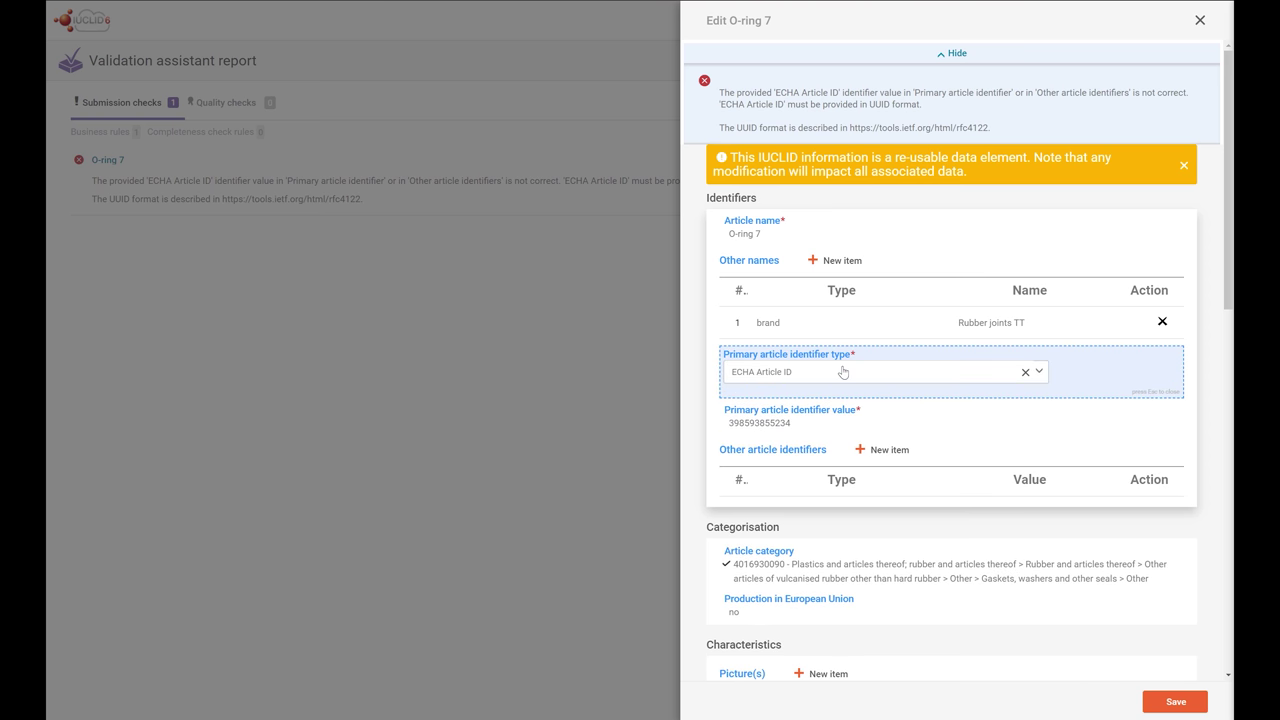
left_click(1040, 372)
left_click(865, 462)
left_click(801, 423)
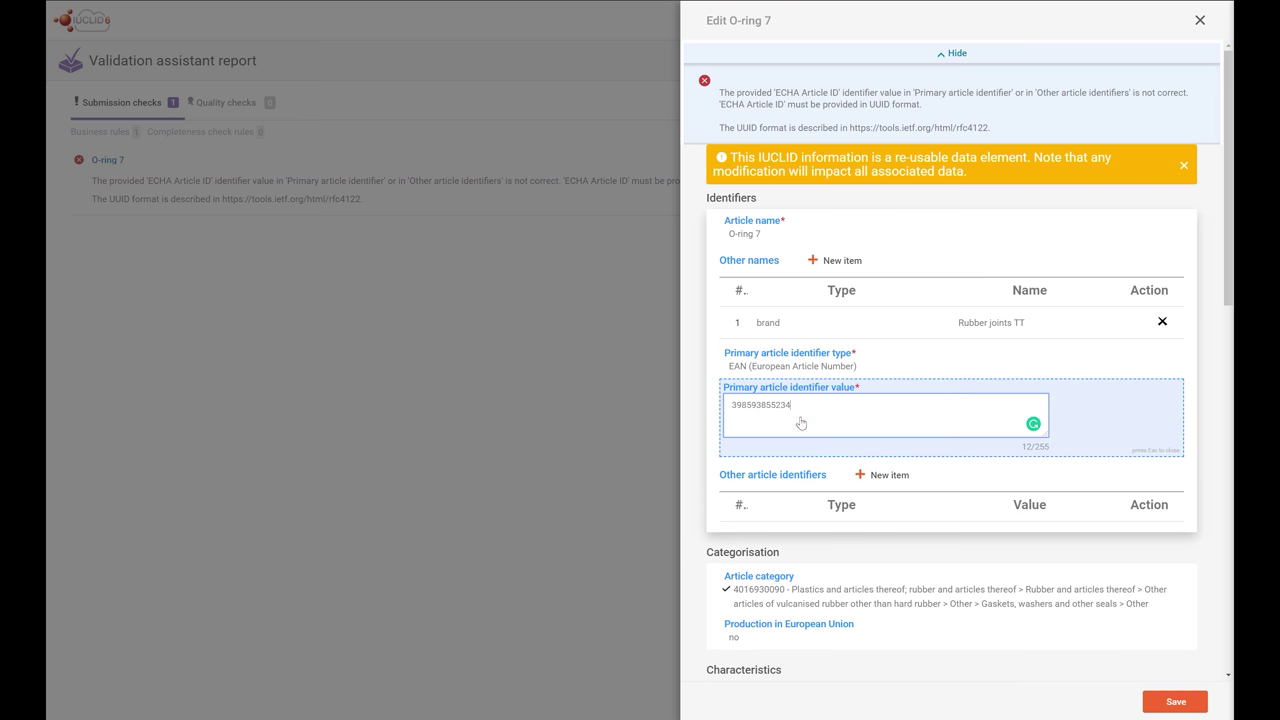
key("BackSpace")
key("BackSpace")
key("BackSpace")
key("BackSpace")
key("BackSpace")
key("BackSpace")
key("BackSpace")
key("BackSpace")
key("BackSpace")
key("BackSpace")
type("232394lakdjf4343")
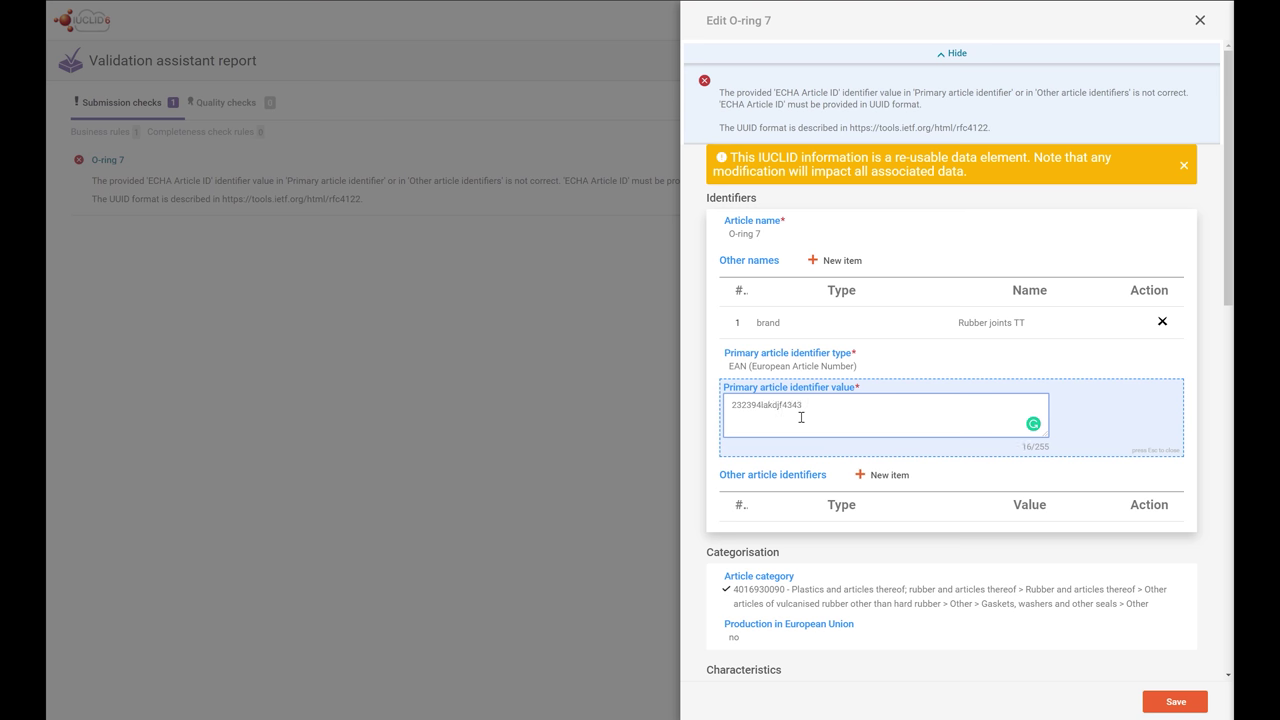
left_click(1166, 703)
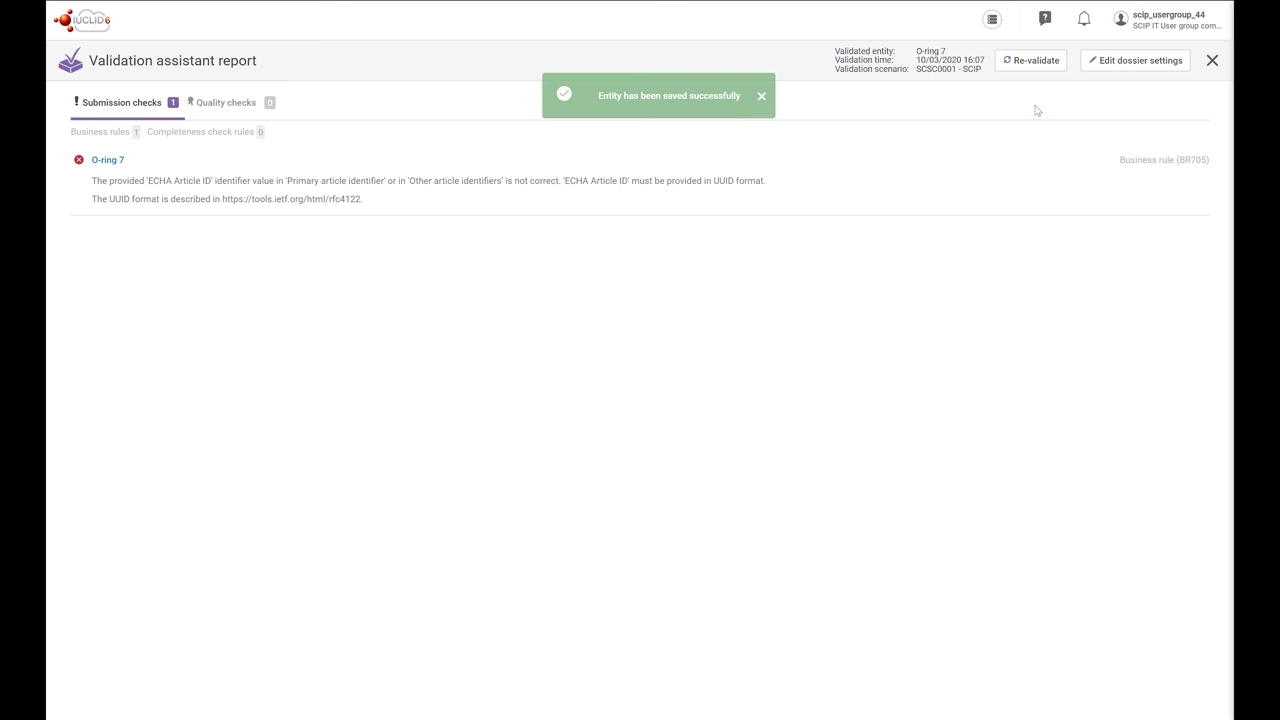
Step: Re-validate O-ring 7 and close the validation assistant report
left_click(1037, 64)
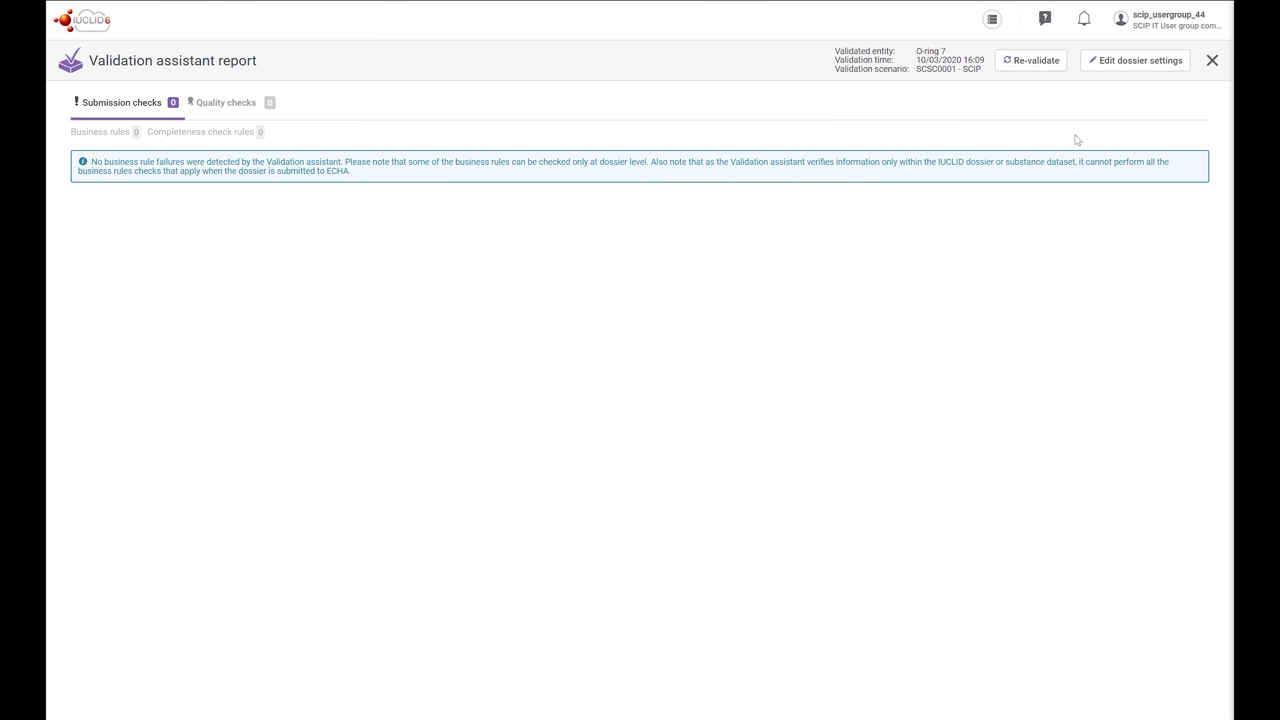
left_click(1212, 61)
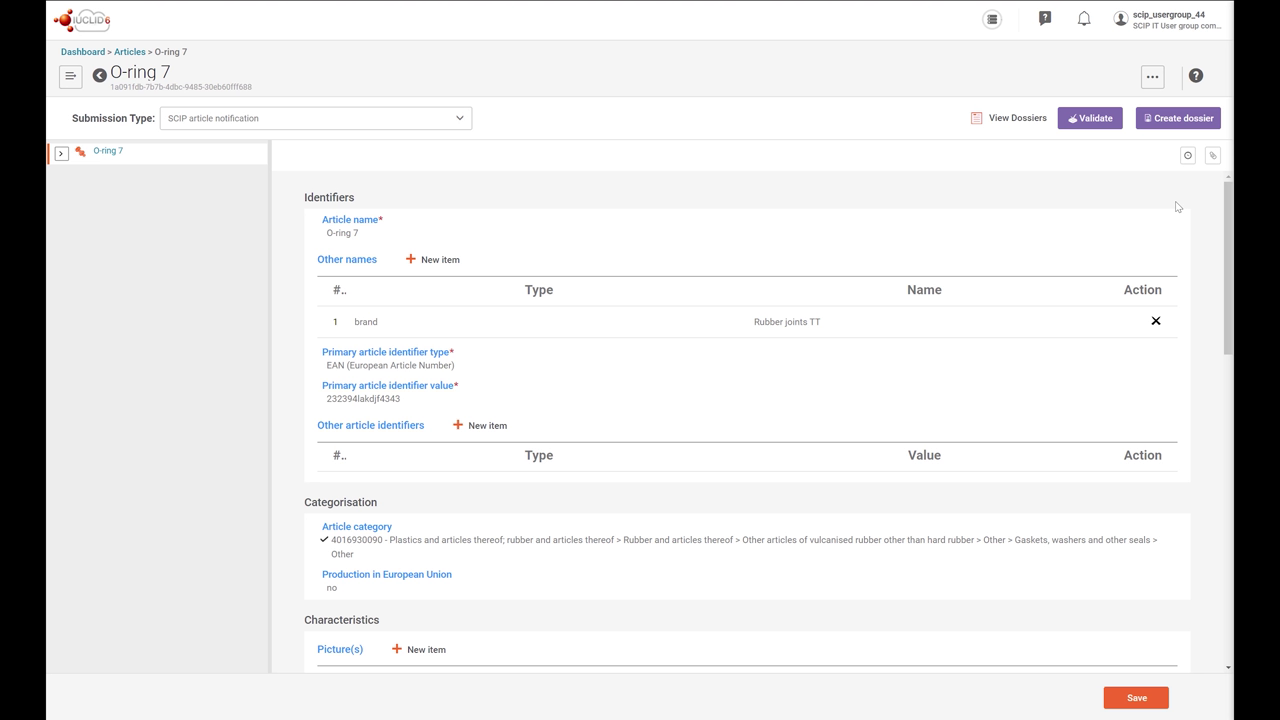
left_click(1080, 237)
Step: Create the SCIP article notification dossier Dossier10 from O-ring 7 and open it
left_click(1177, 121)
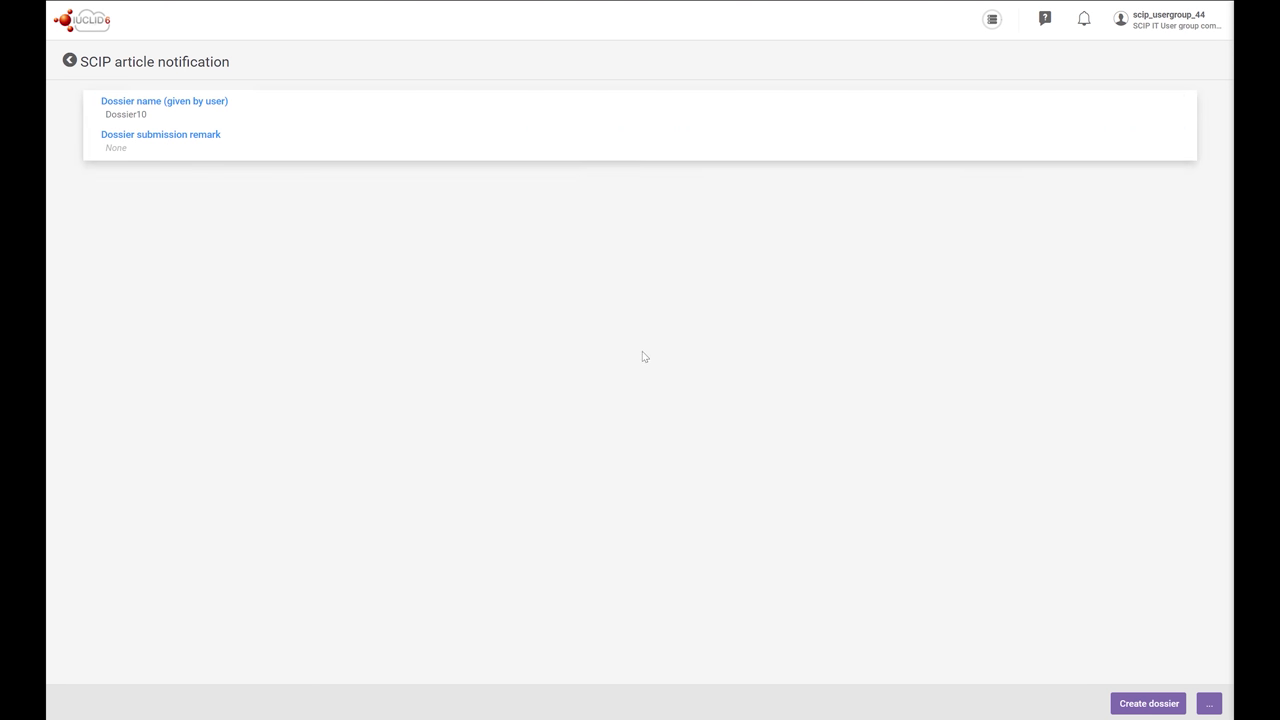
left_click(1143, 706)
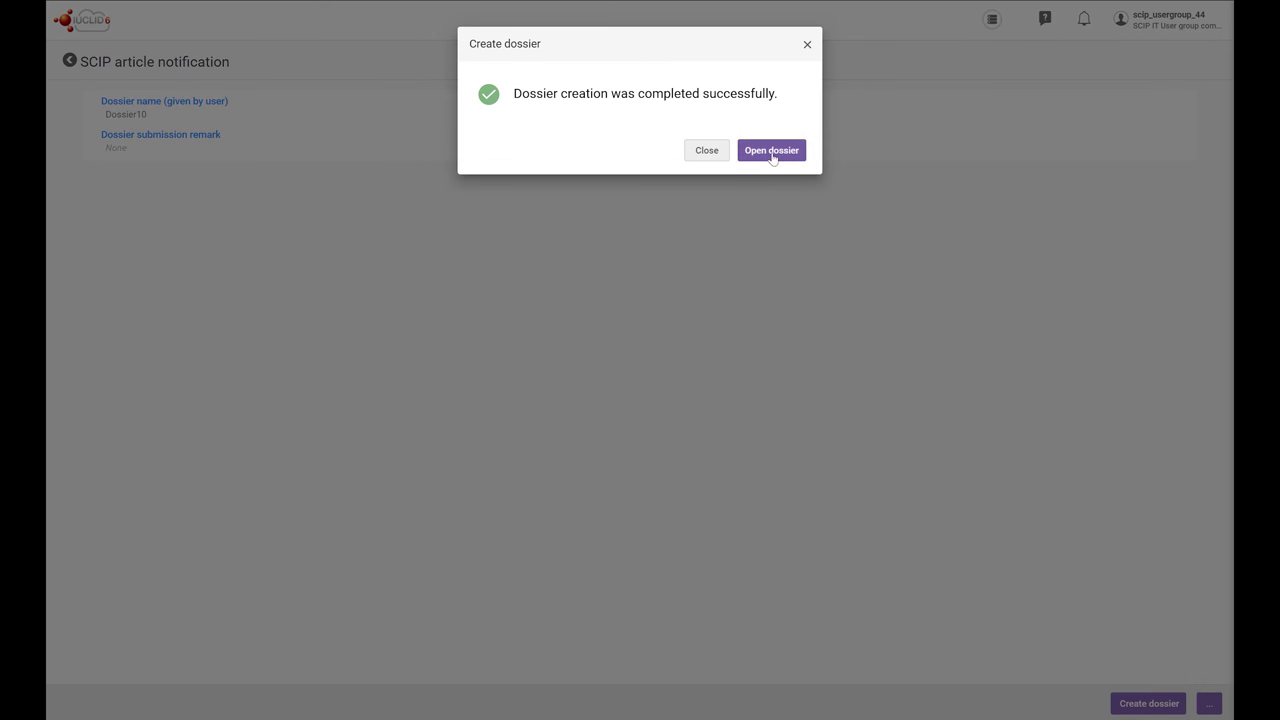
left_click(772, 152)
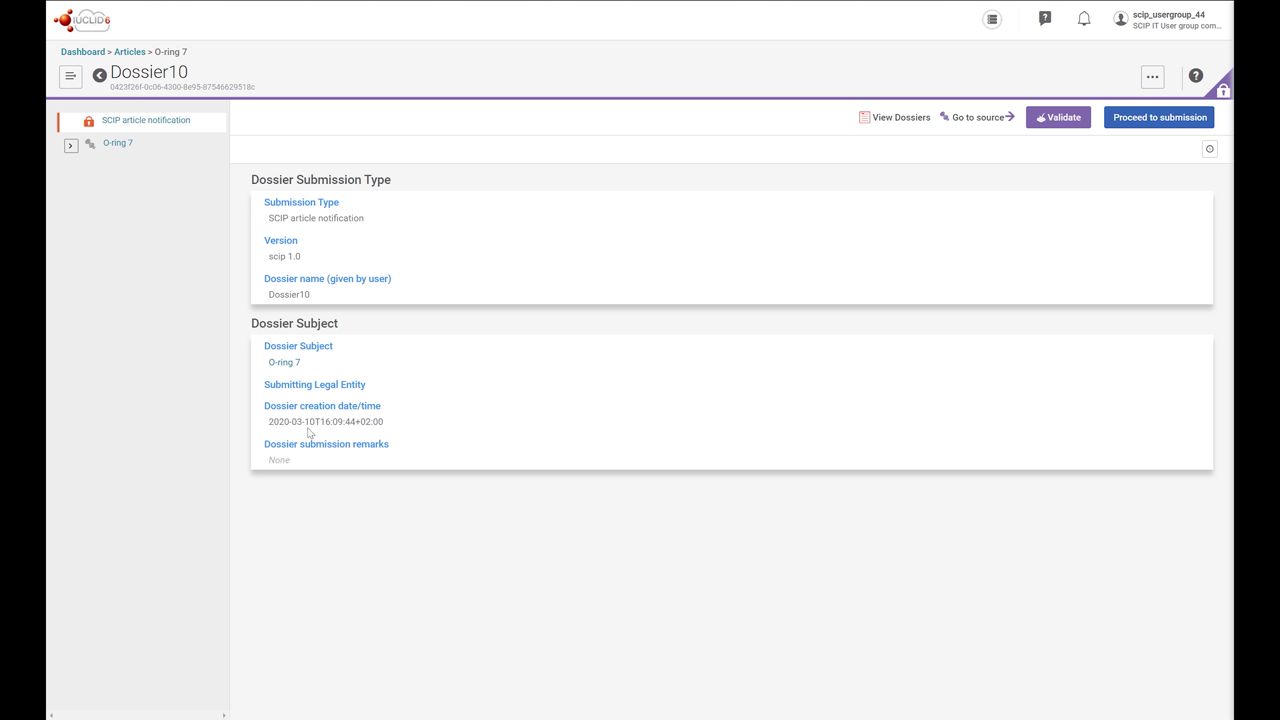
Step: Expand O-ring 7 in the dossier's contents and review its read-only article details
left_click(71, 147)
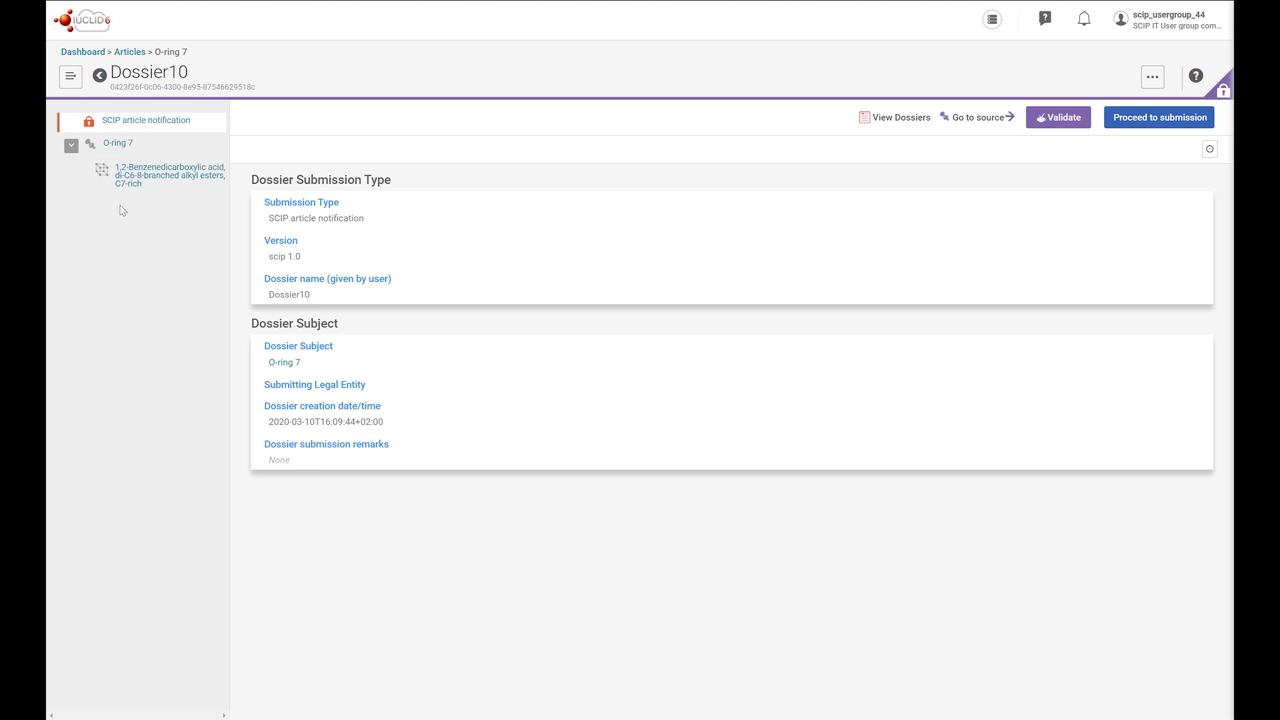
left_click(118, 146)
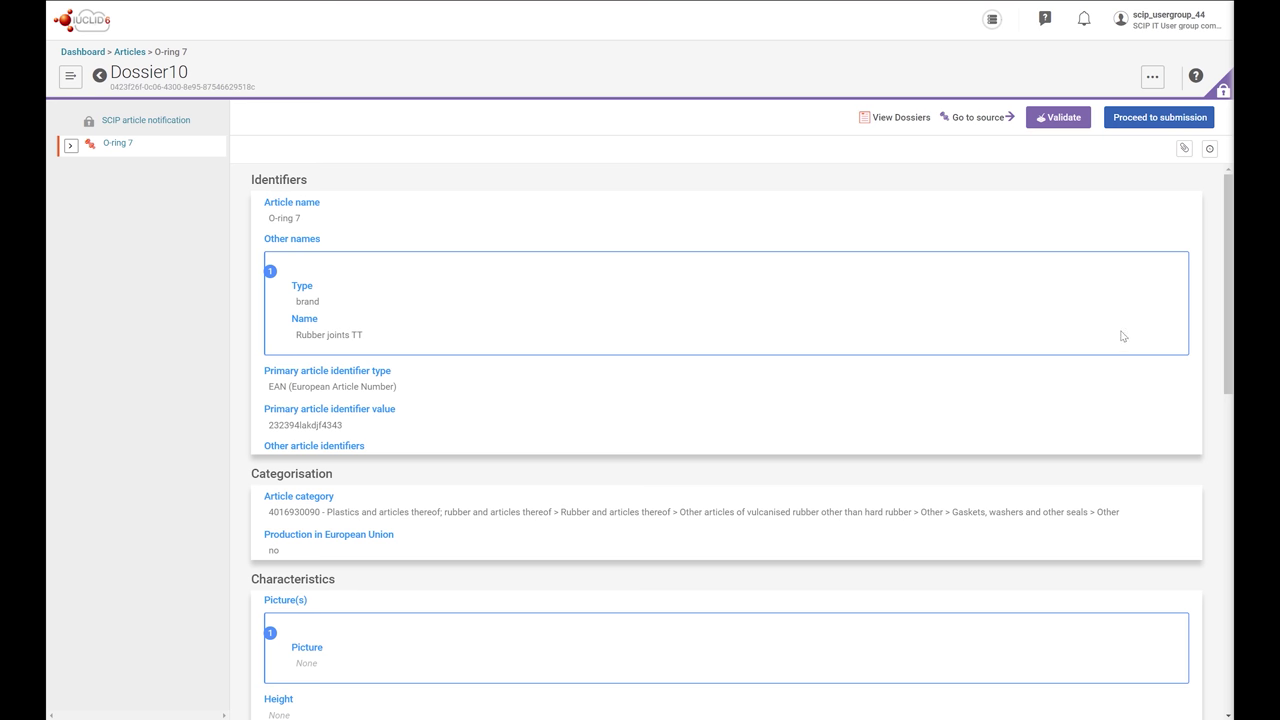
left_click_drag(1228, 330, 1166, 664)
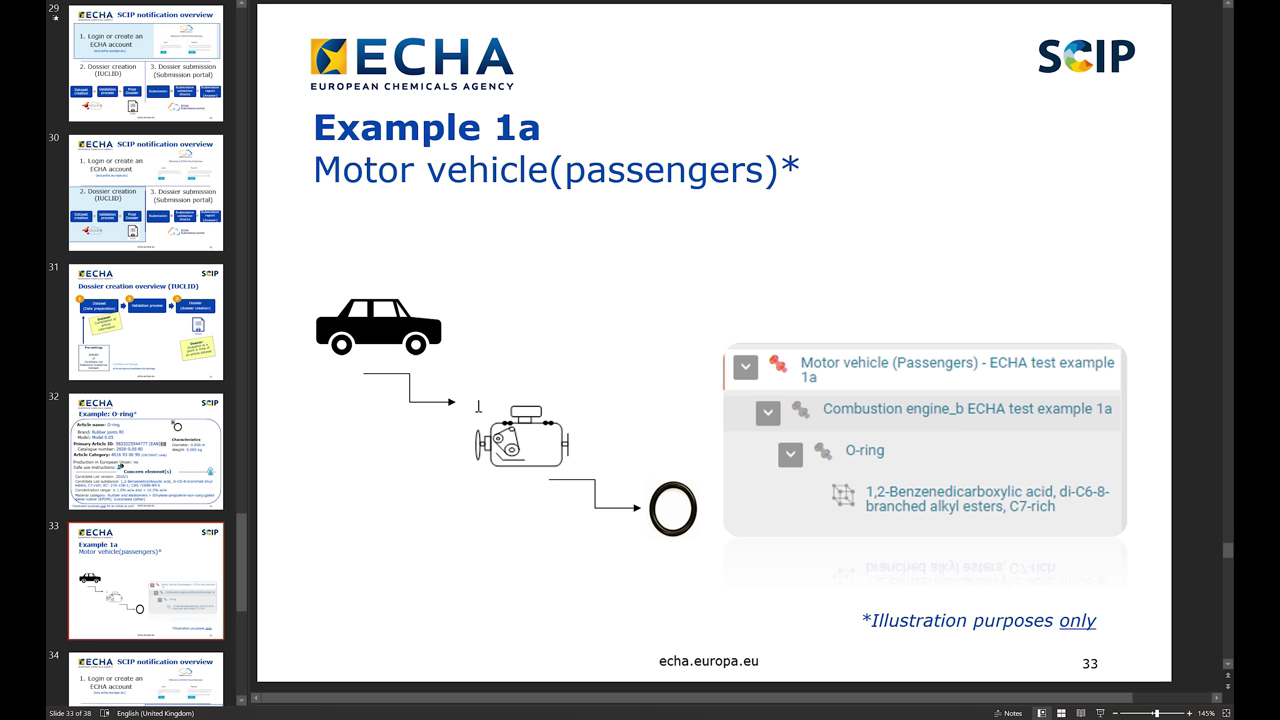
Step: Switch to the PowerPoint presentation and show slide 34, the SCIP notification overview covering dossier submission
left_click(187, 680)
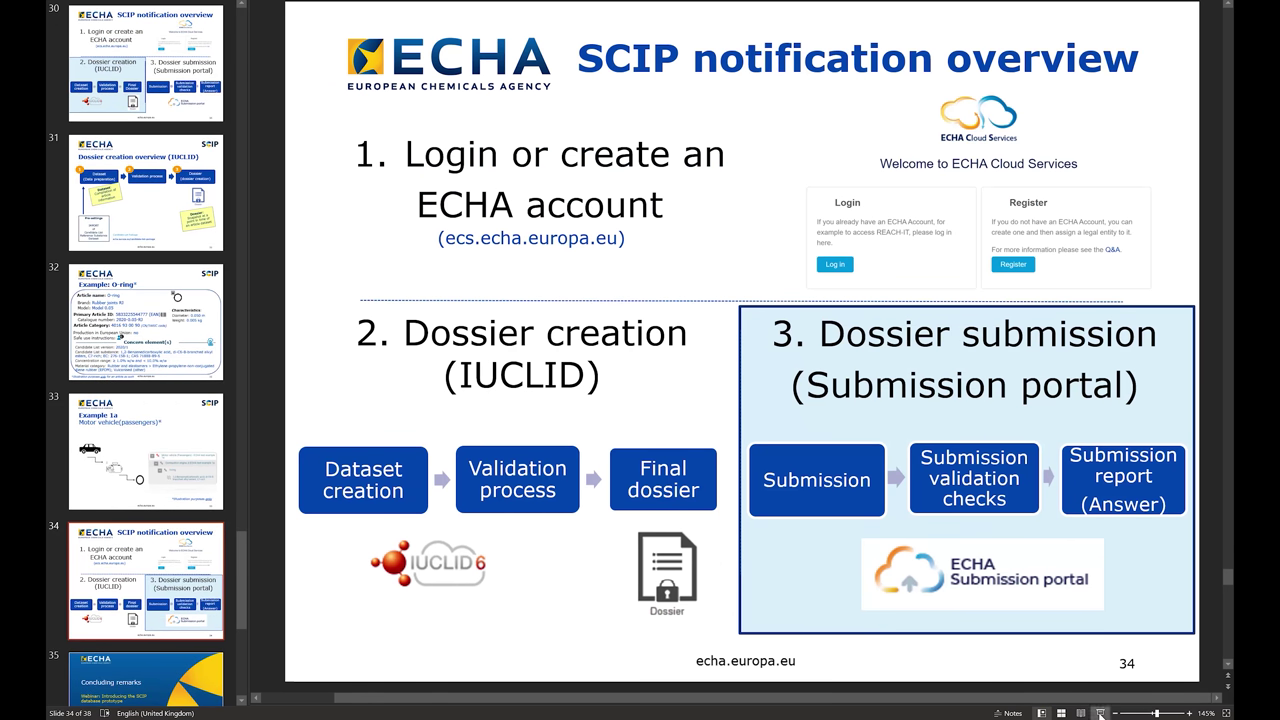
Step: Present the SCIP notification overview slide full screen, and return to Dossier10 in IUCLID
left_click(1100, 713)
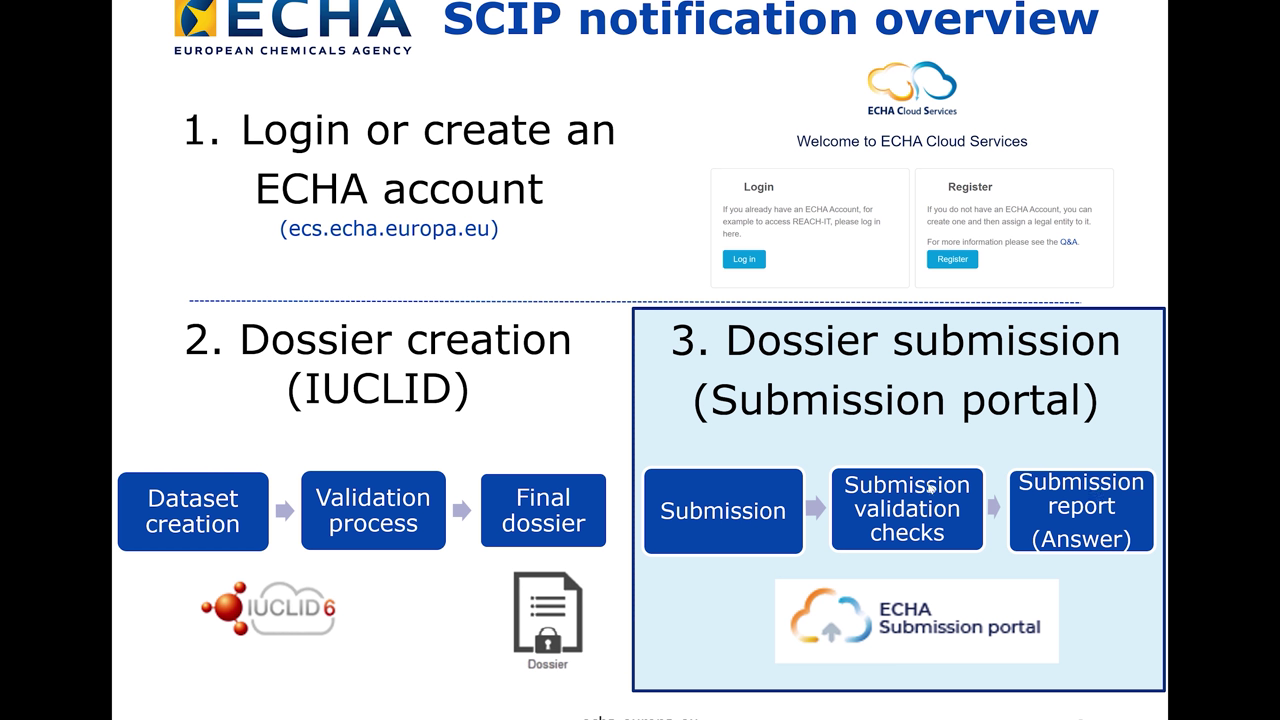
key("Escape")
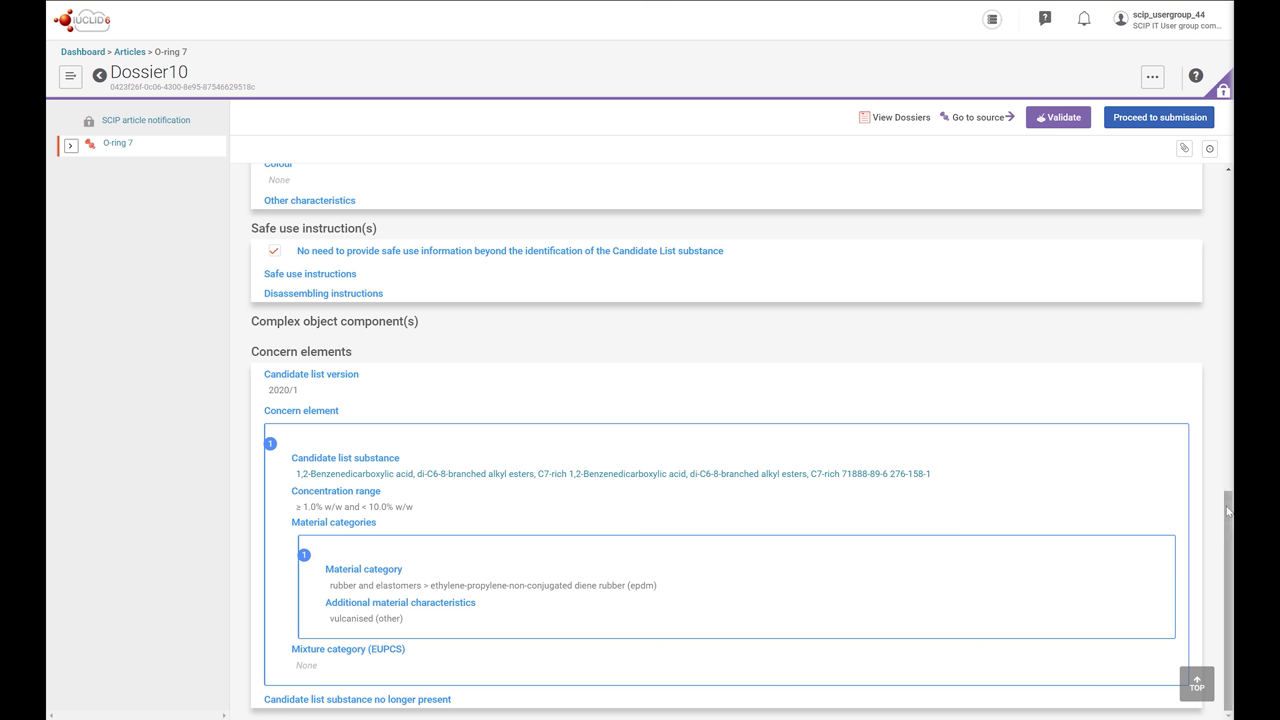
Step: Submit Dossier10 for O-ring 7 through the ECHA Submission portal and open its submission report
left_click_drag(1226, 494, 1225, 172)
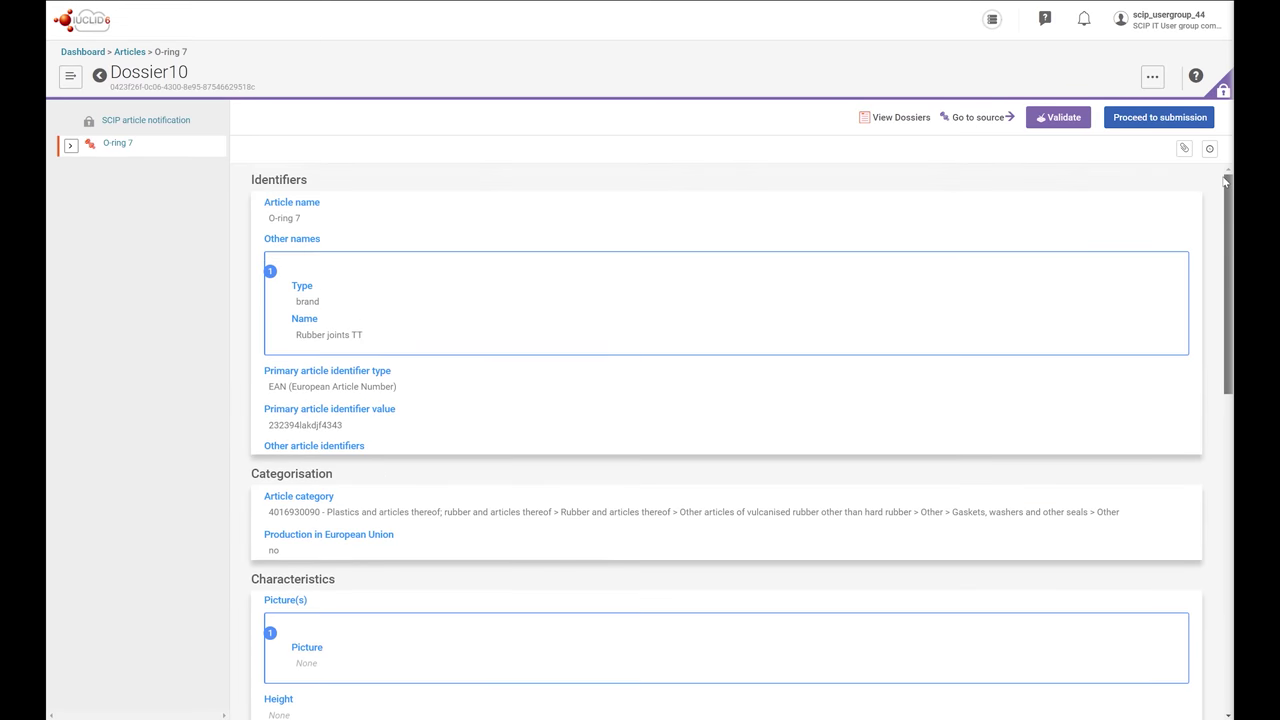
left_click(1148, 120)
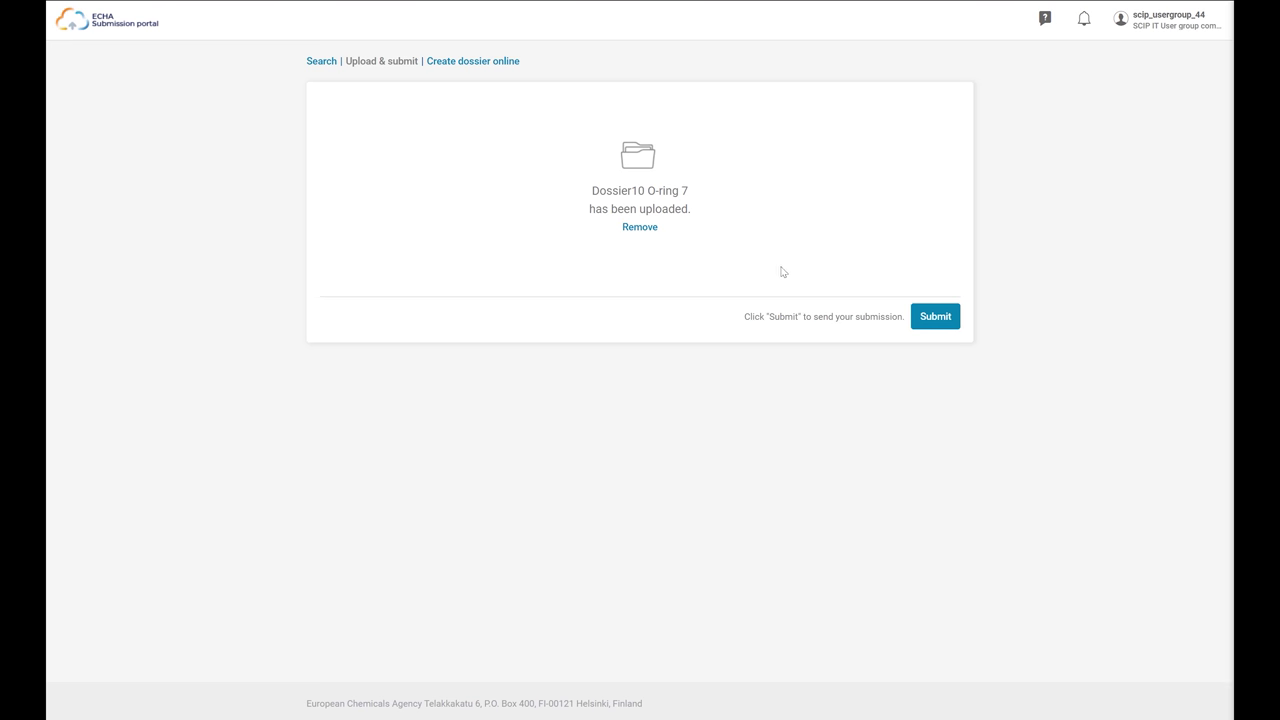
left_click(936, 316)
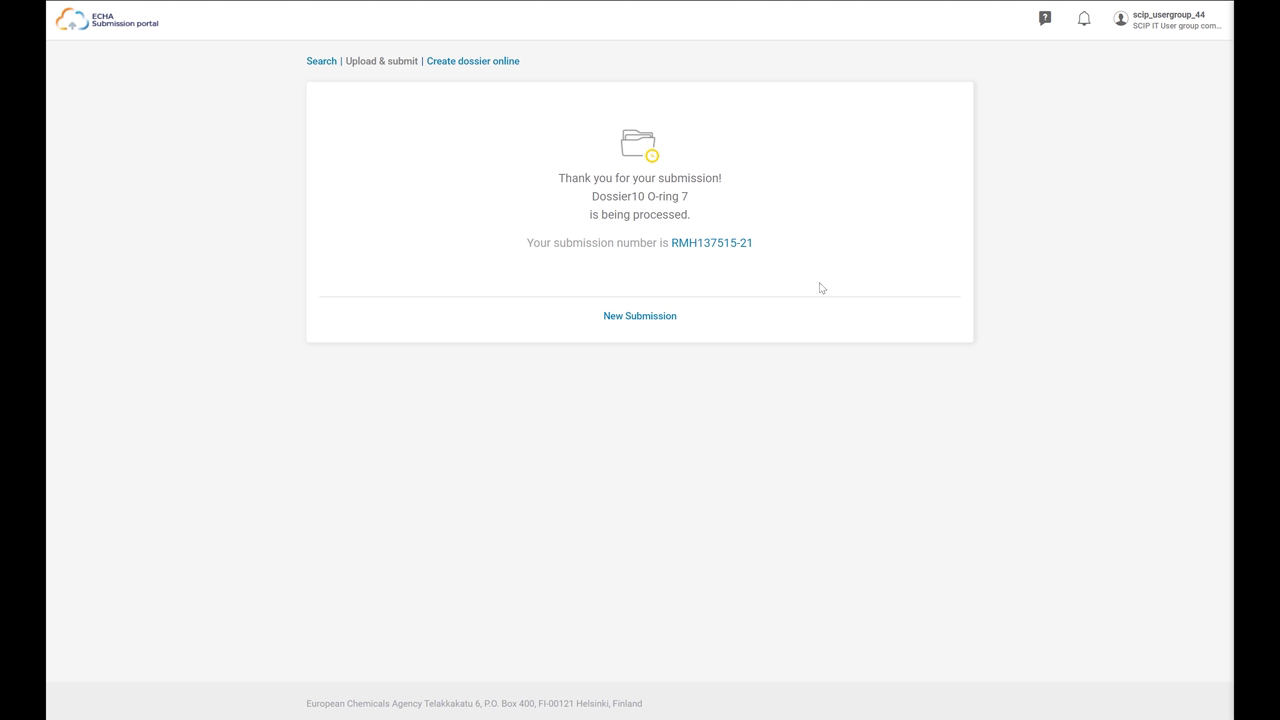
left_click(728, 247)
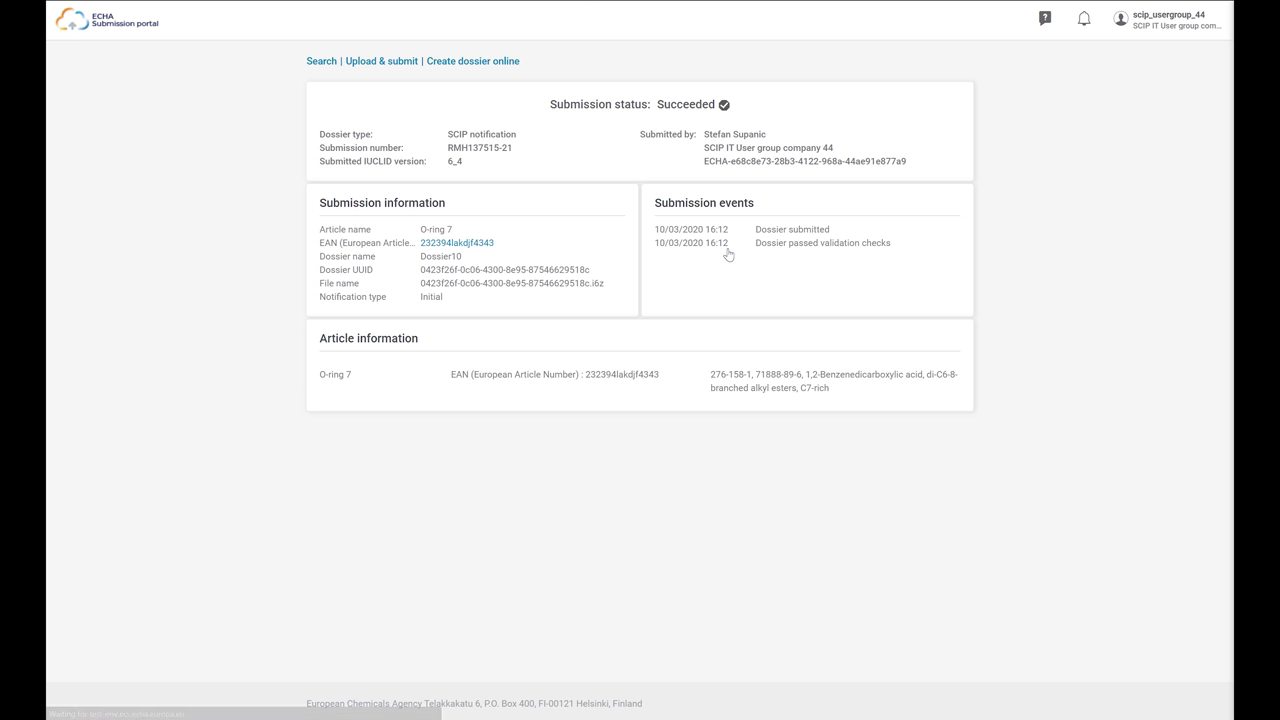